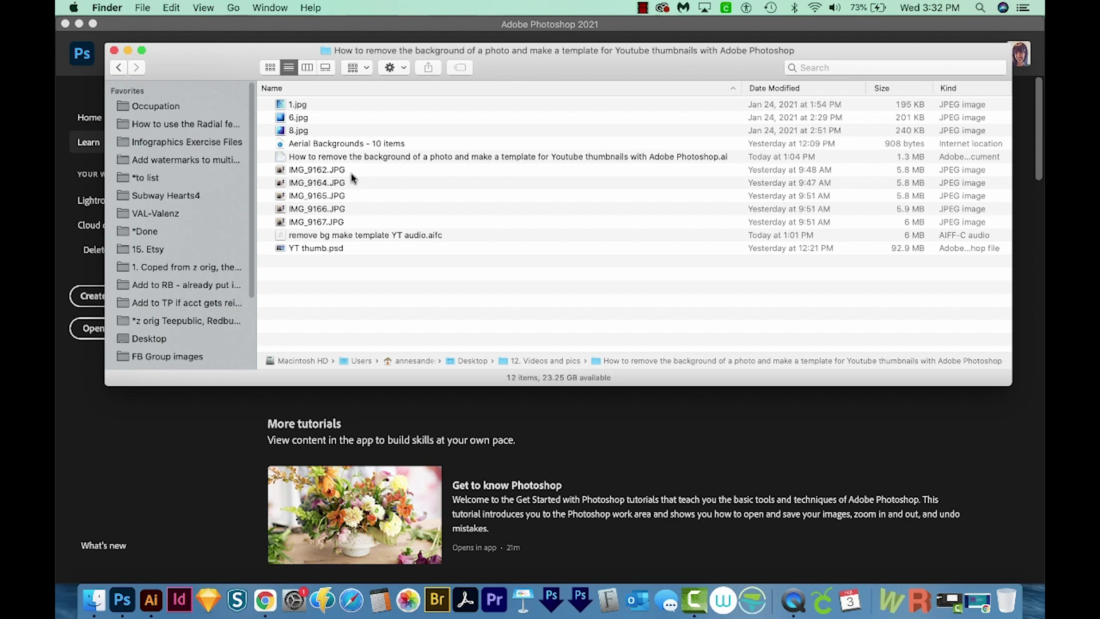
Step: Preview the photos, then open IMG_9162.JPG in Photoshop
left_click(355, 170)
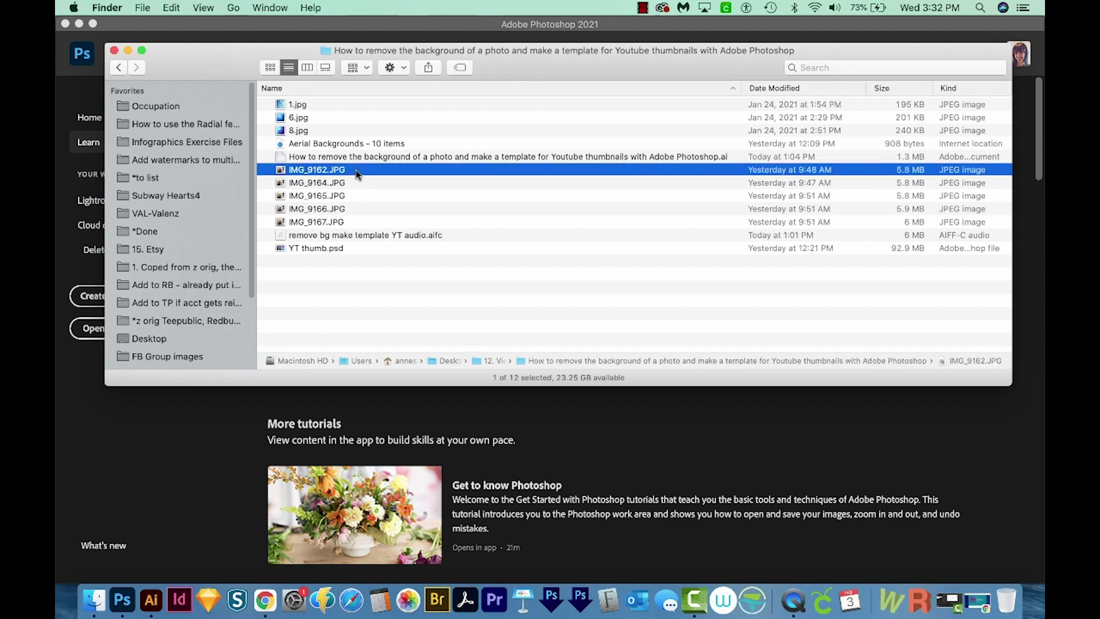
key("space")
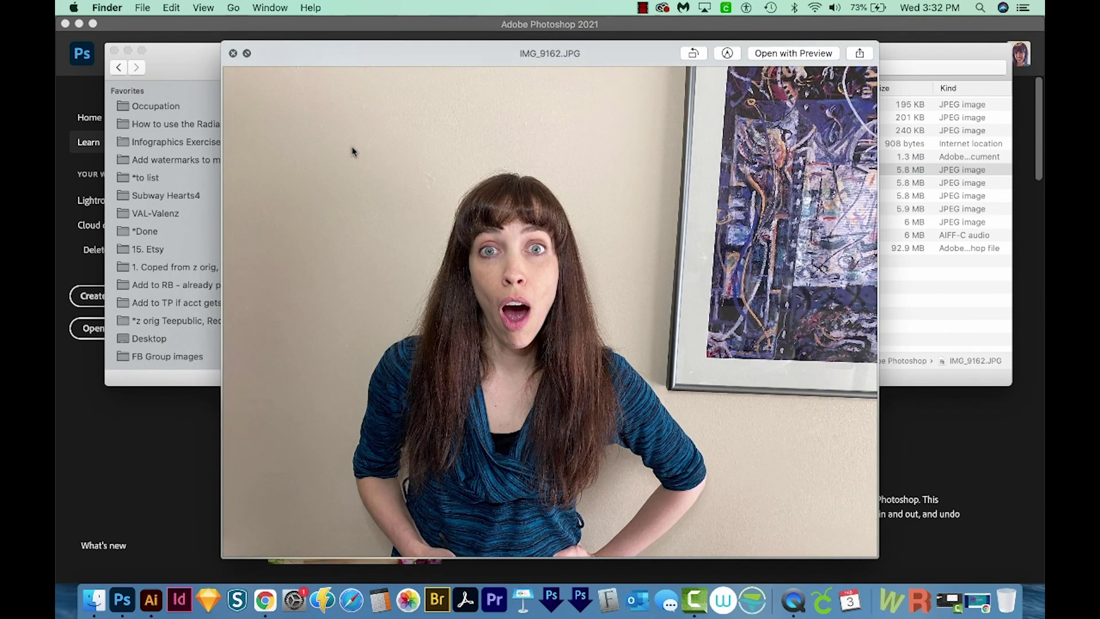
key("Down")
key("Down")
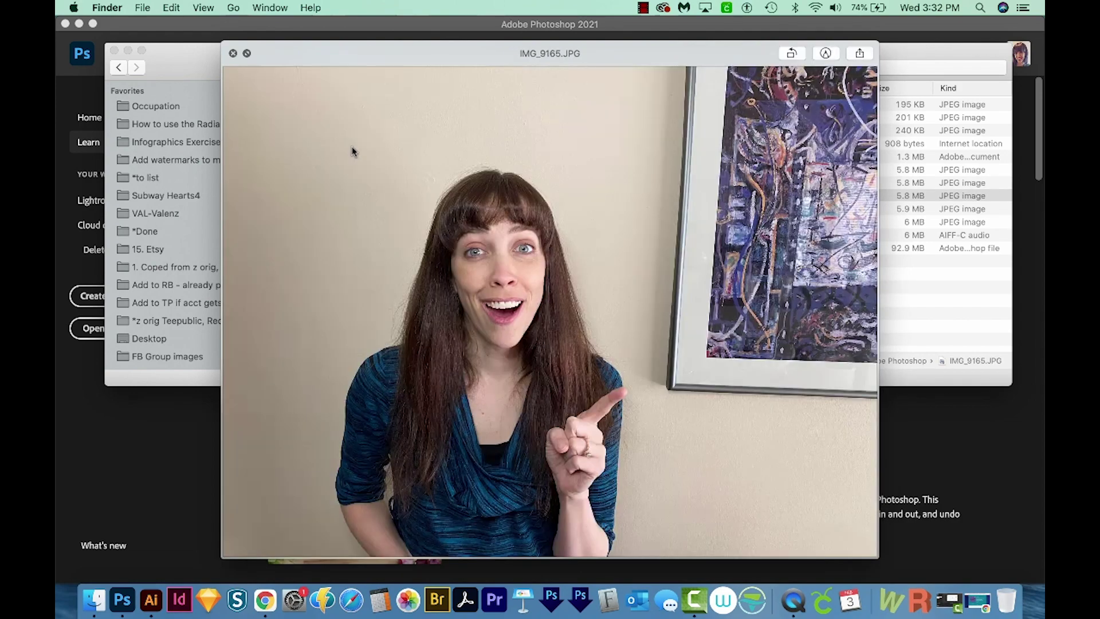
key("Down")
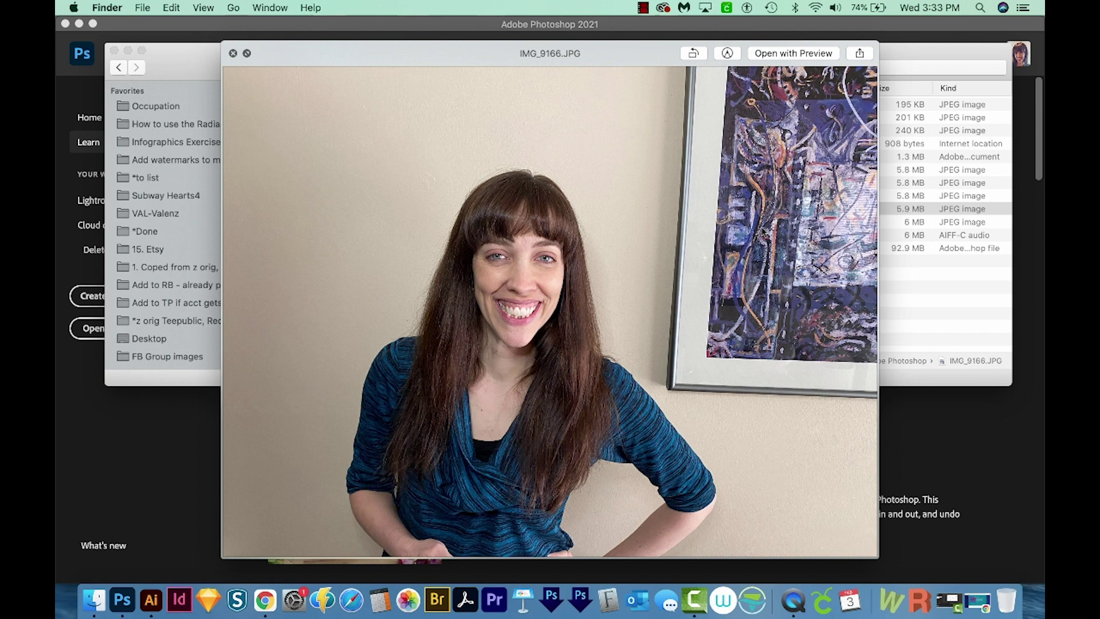
key("space")
left_click(302, 169)
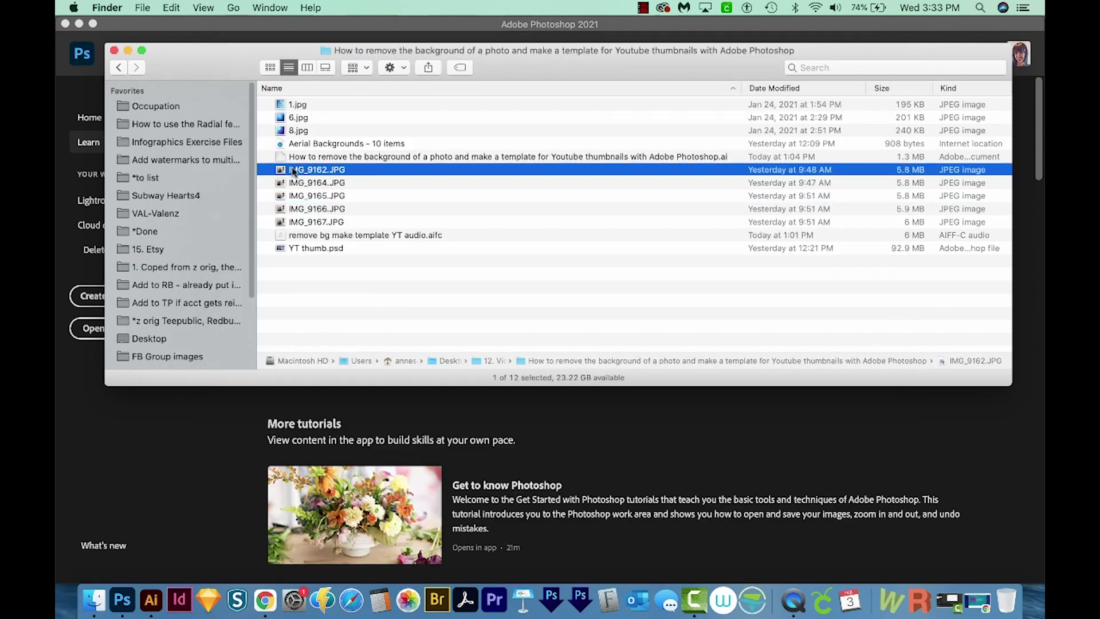
left_click_drag(294, 171, 122, 600)
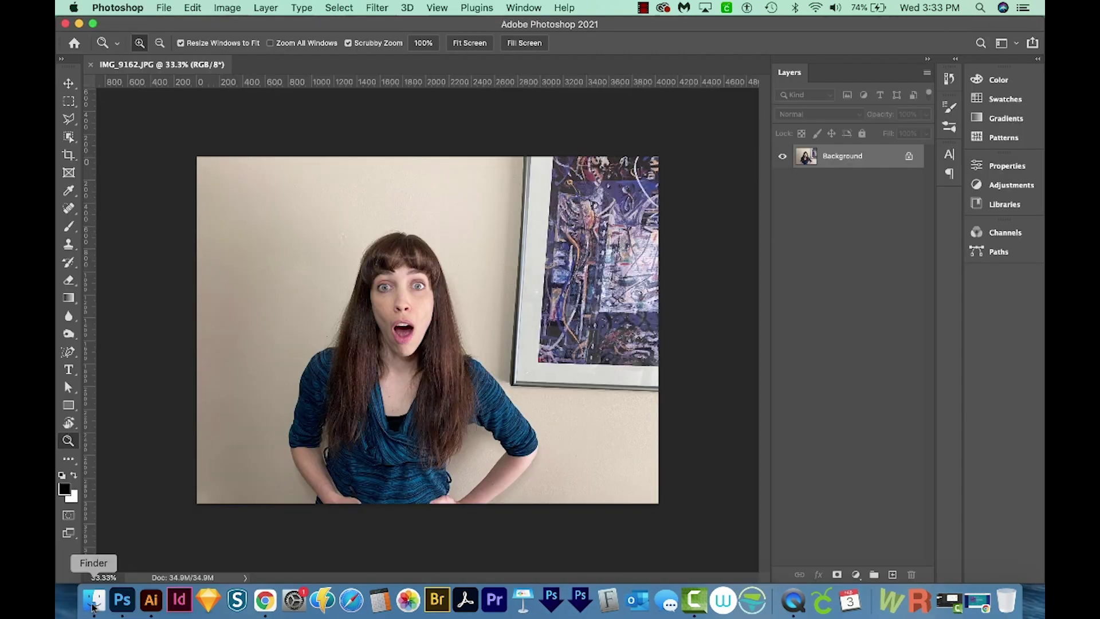
Step: Place IMG_9164–IMG_9167 into the document as separate layers above the Background
left_click(92, 603)
left_click(366, 184)
left_click(354, 196, "shift")
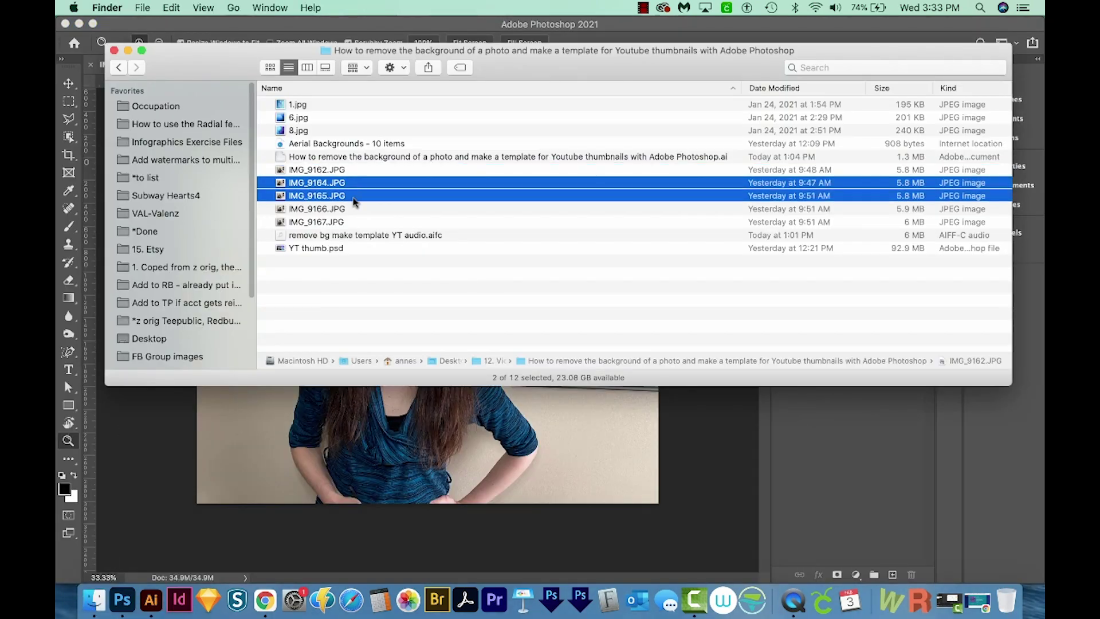
left_click(324, 221, "shift")
left_click_drag(324, 222, 373, 423)
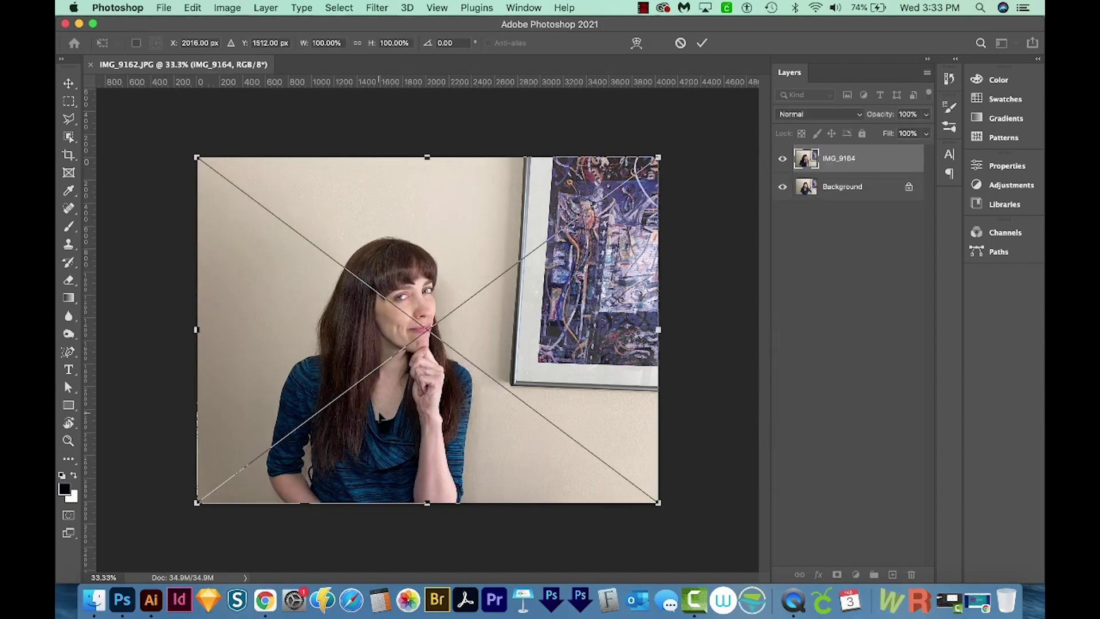
key("Return")
key("Return")
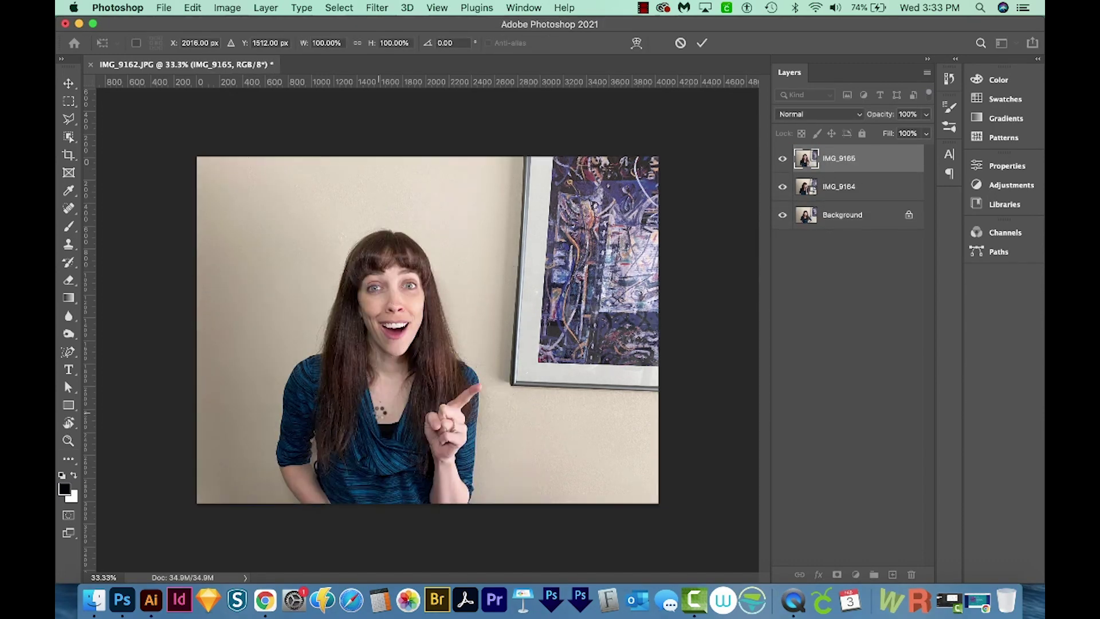
key("Return")
key("Return")
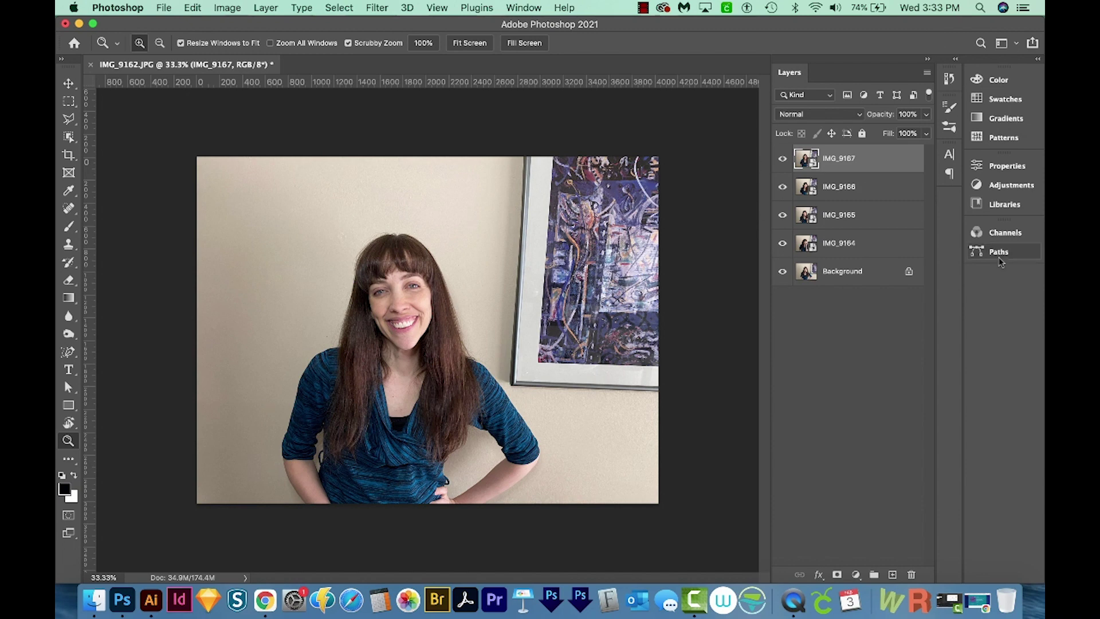
Step: Check the panel list without changes and deselect the IMG_9167 layer
left_click(519, 9)
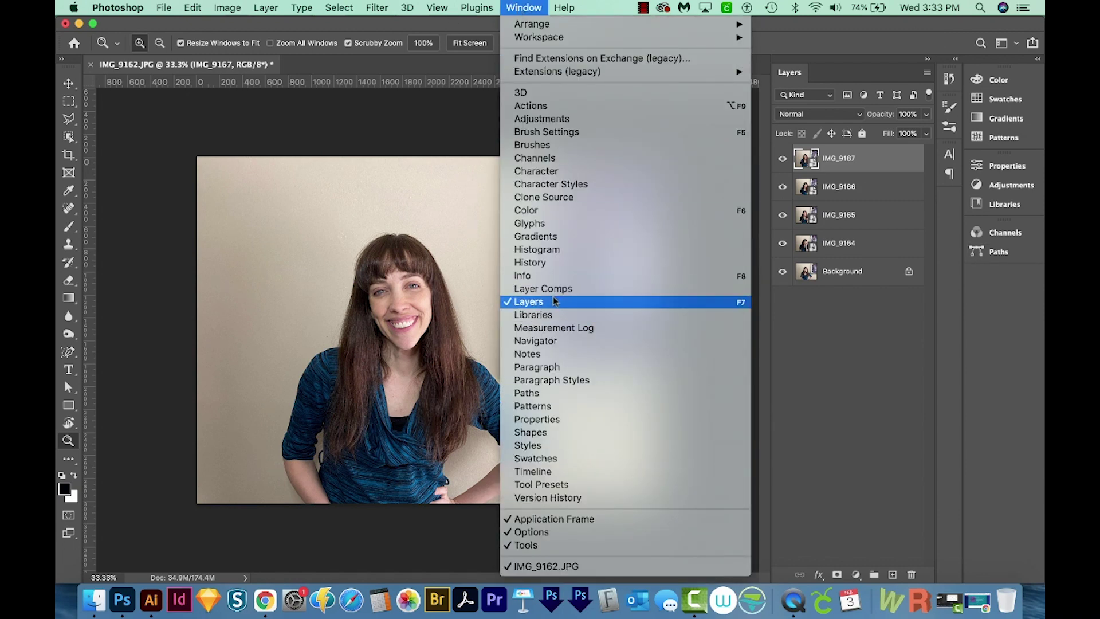
left_click(836, 357)
left_click(838, 358)
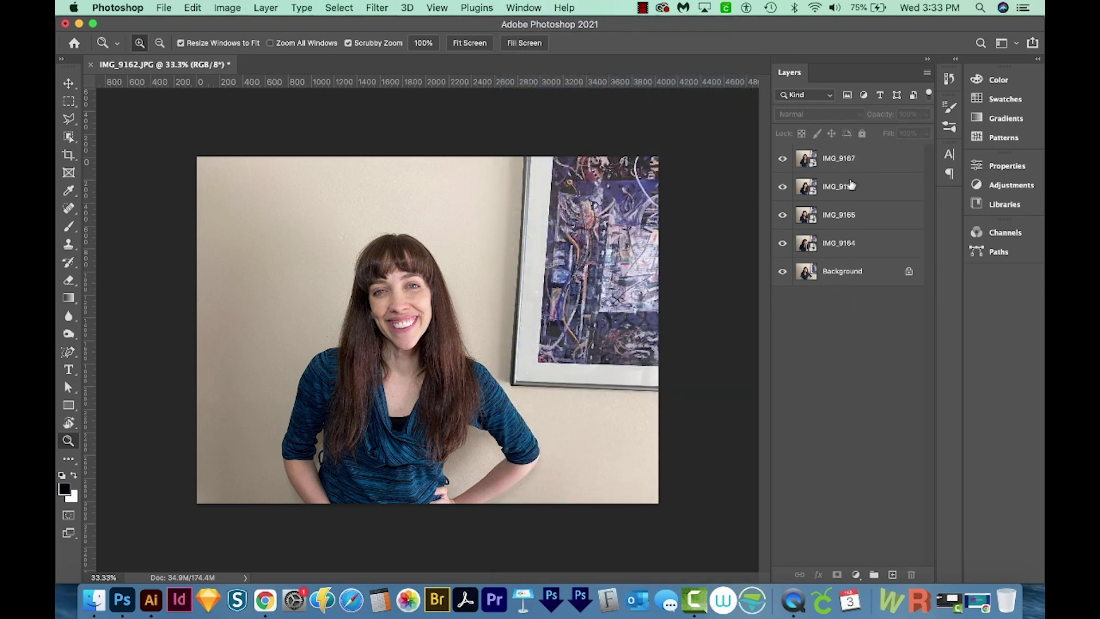
Step: Switch from the Object Selection tool to the Magic Wand tool
key("w")
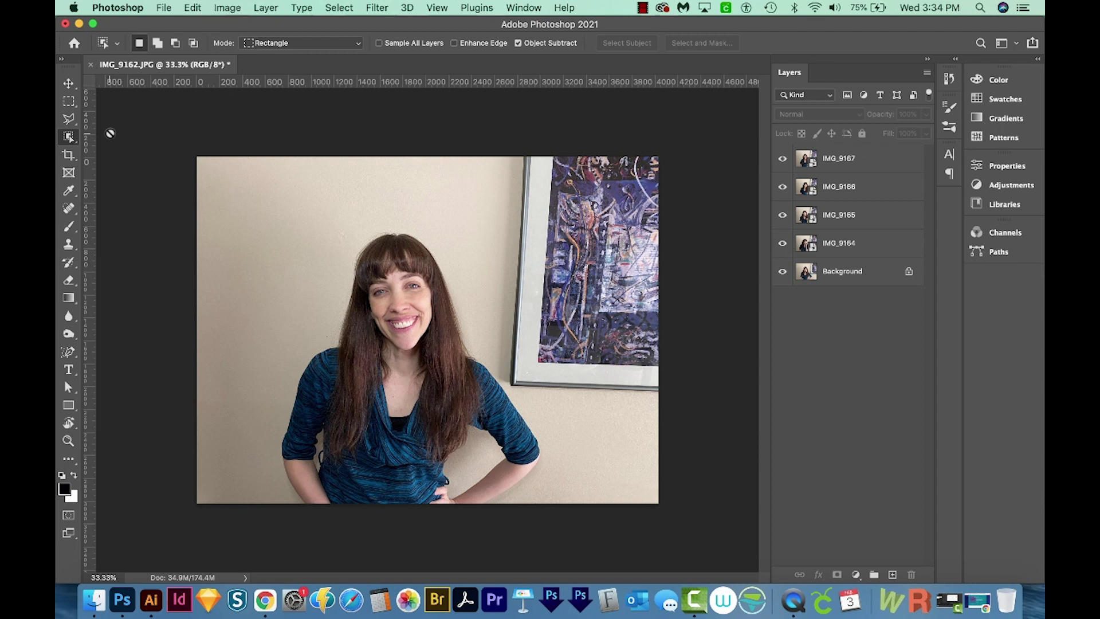
right_click(69, 138)
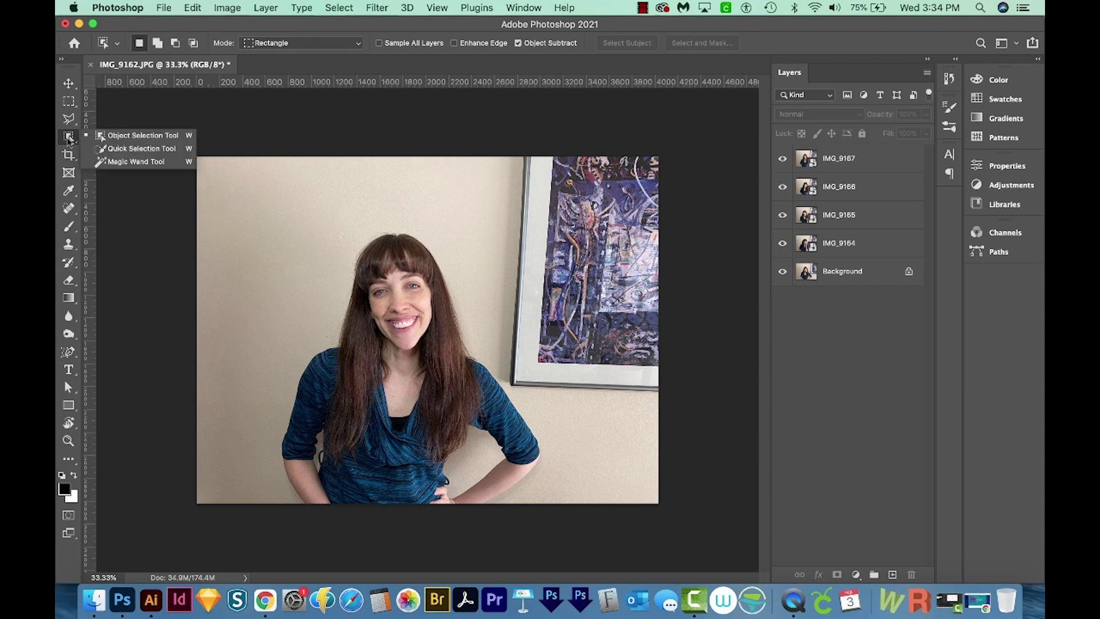
left_click(128, 162)
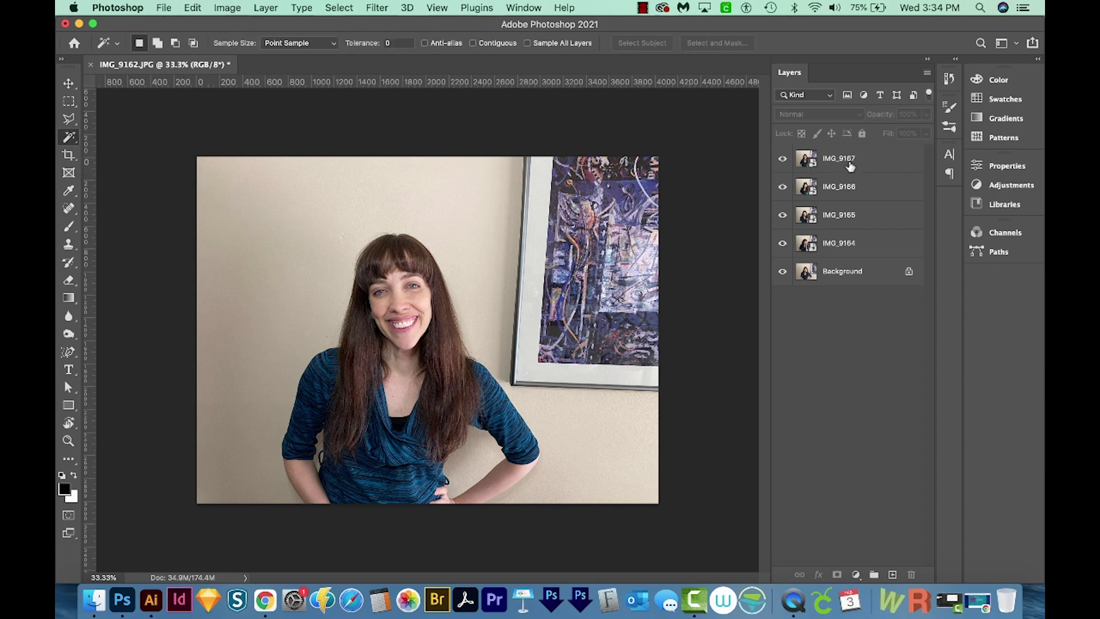
Step: Mask IMG_9167 to the woman via Select Subject and Reveal Selection, hiding other layers
left_click(872, 163)
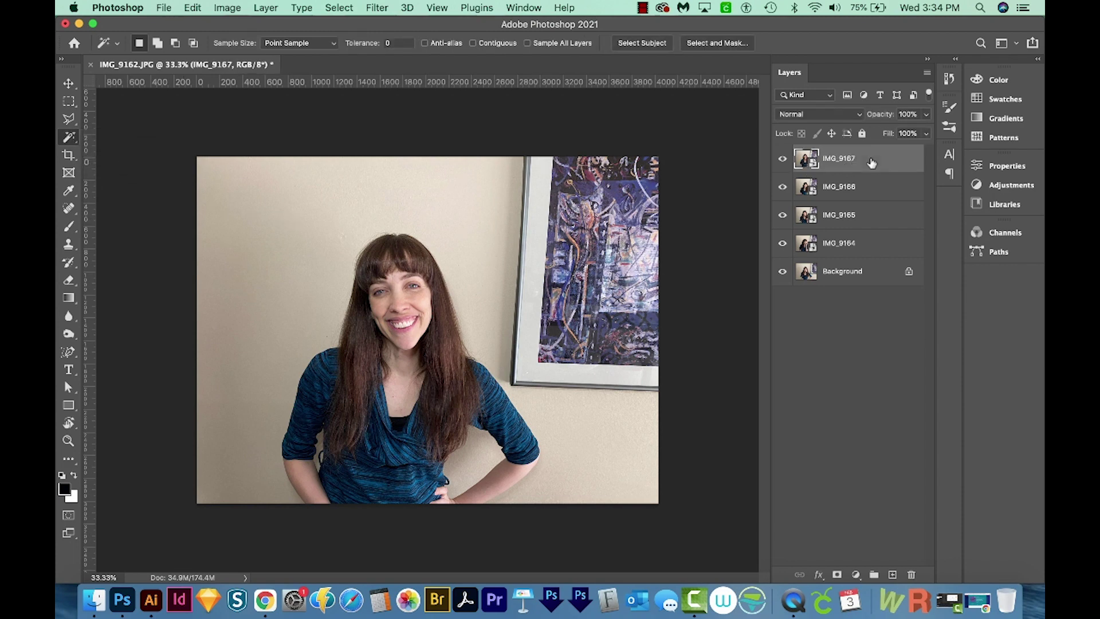
left_click(642, 46)
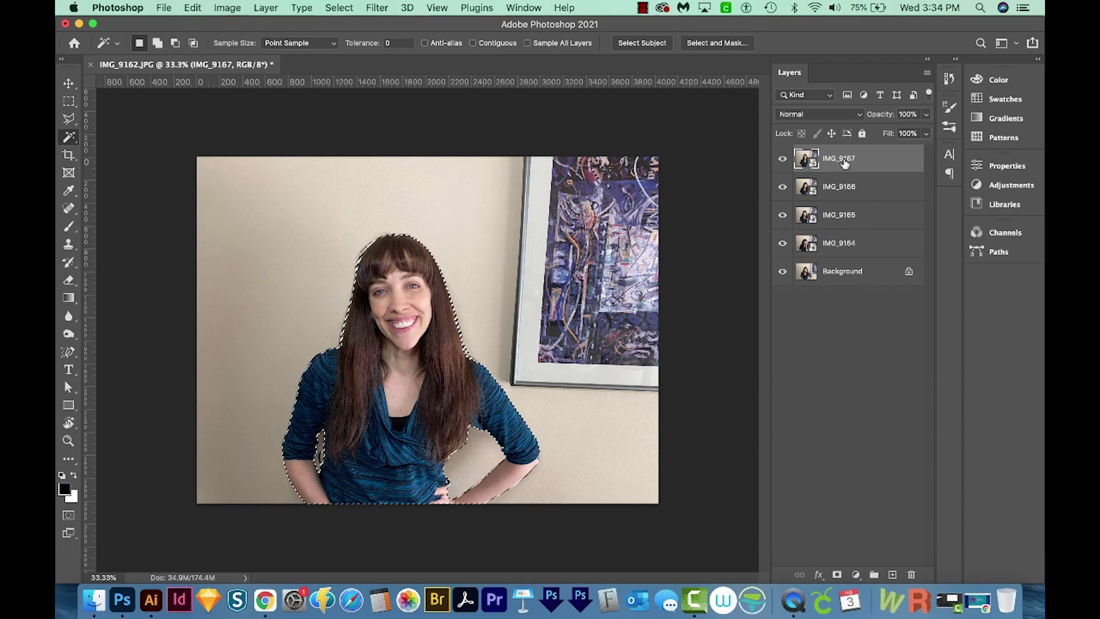
left_click(278, 9)
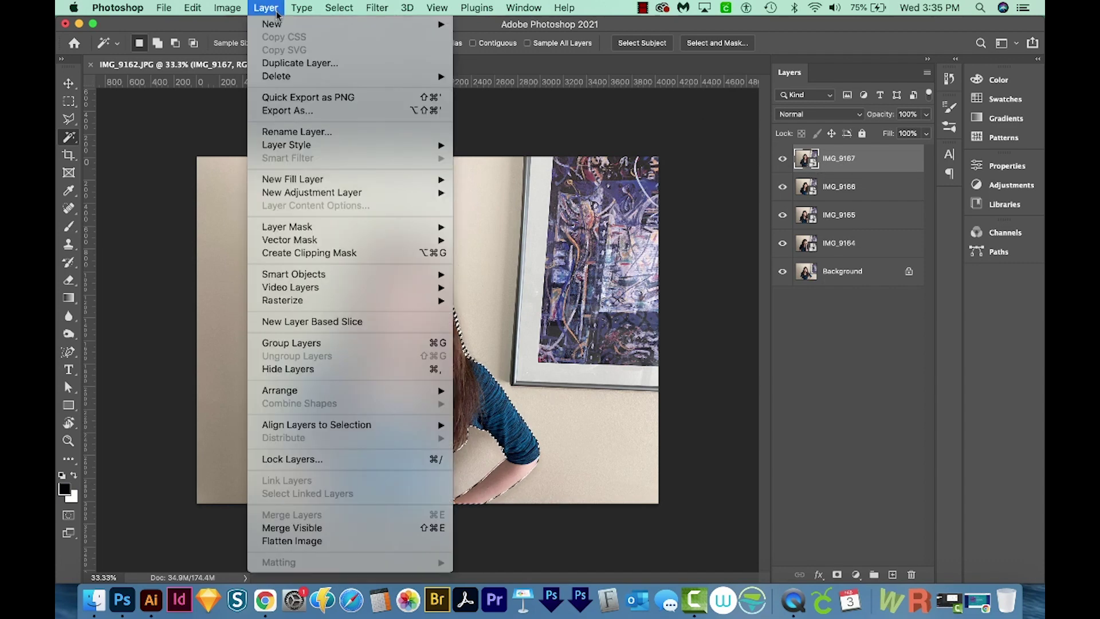
mouse_move(319, 225)
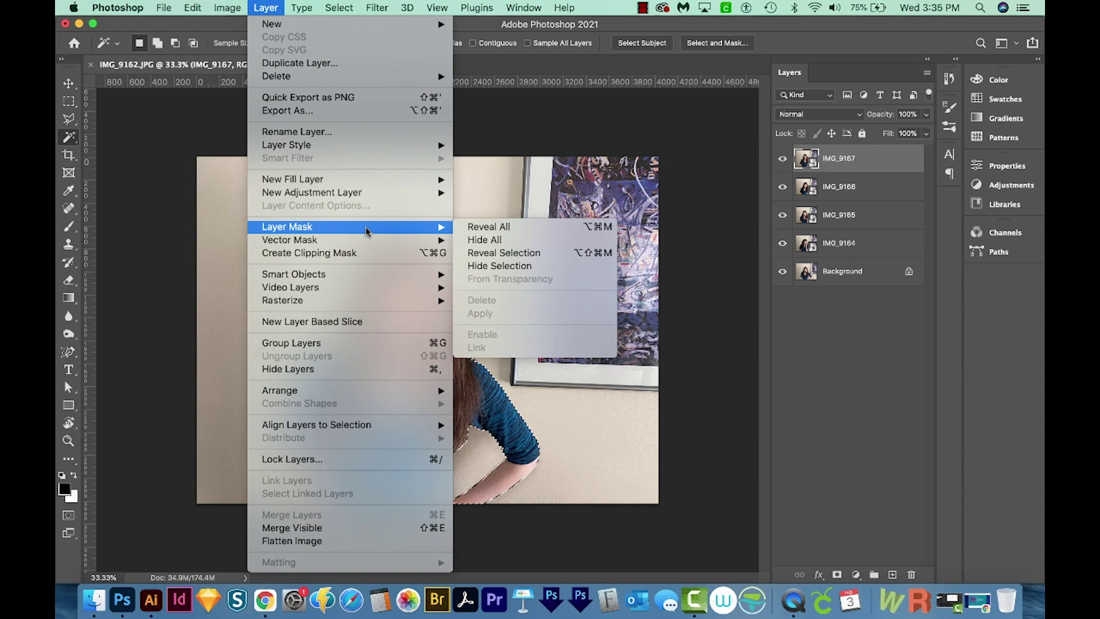
left_click(532, 256)
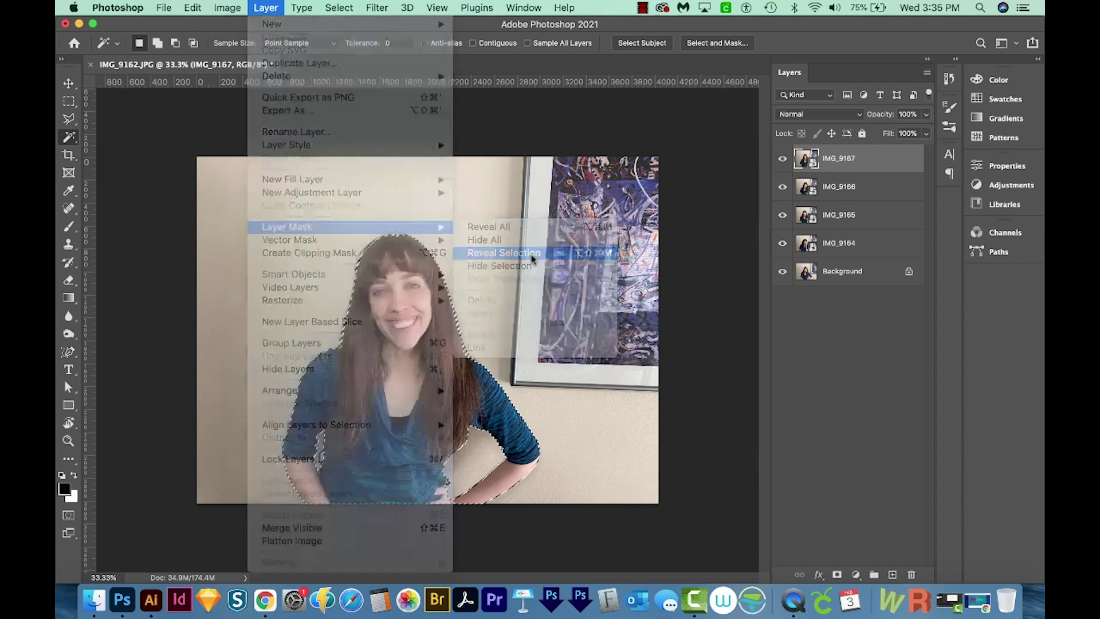
left_click(783, 160, "alt")
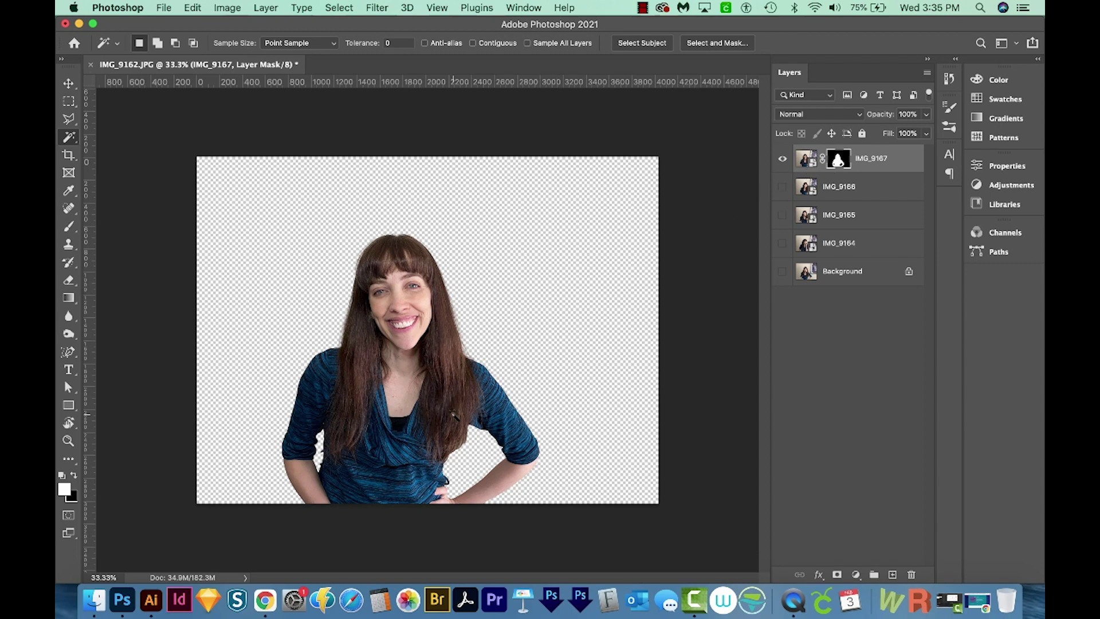
Step: Hide IMG_9167, show and select IMG_9166, and auto-select the woman in it
left_click(783, 162)
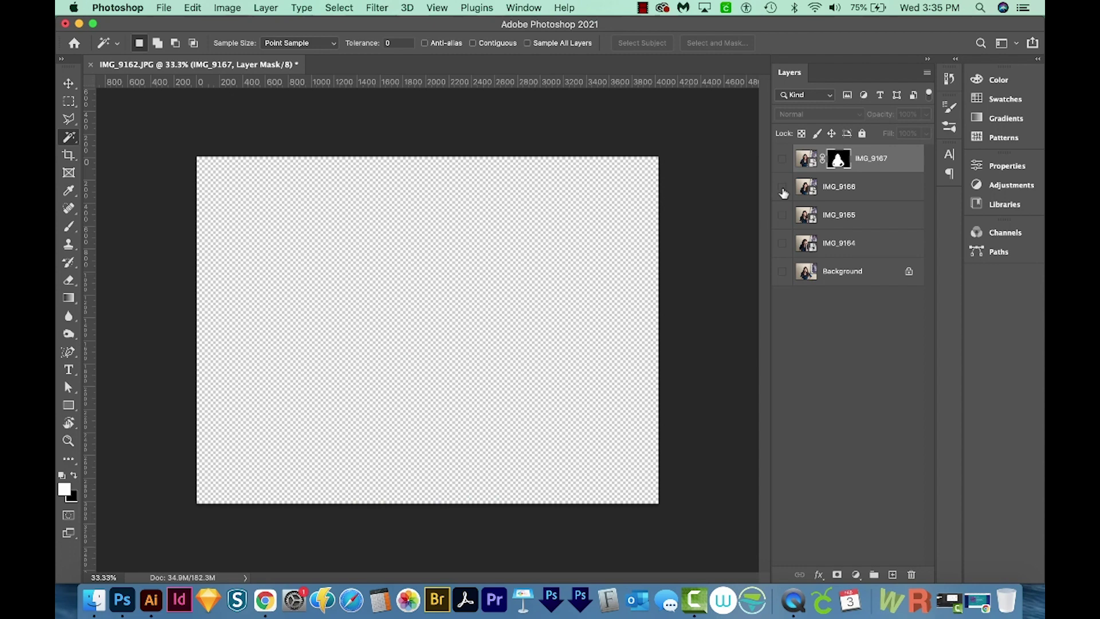
left_click(782, 187)
left_click(846, 189)
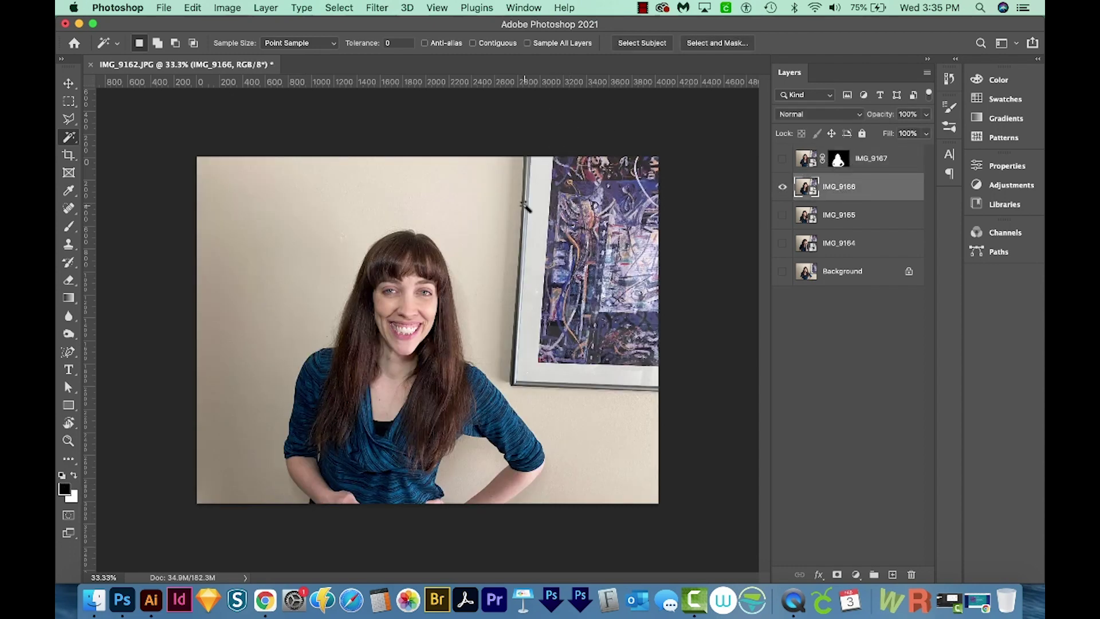
left_click(641, 46)
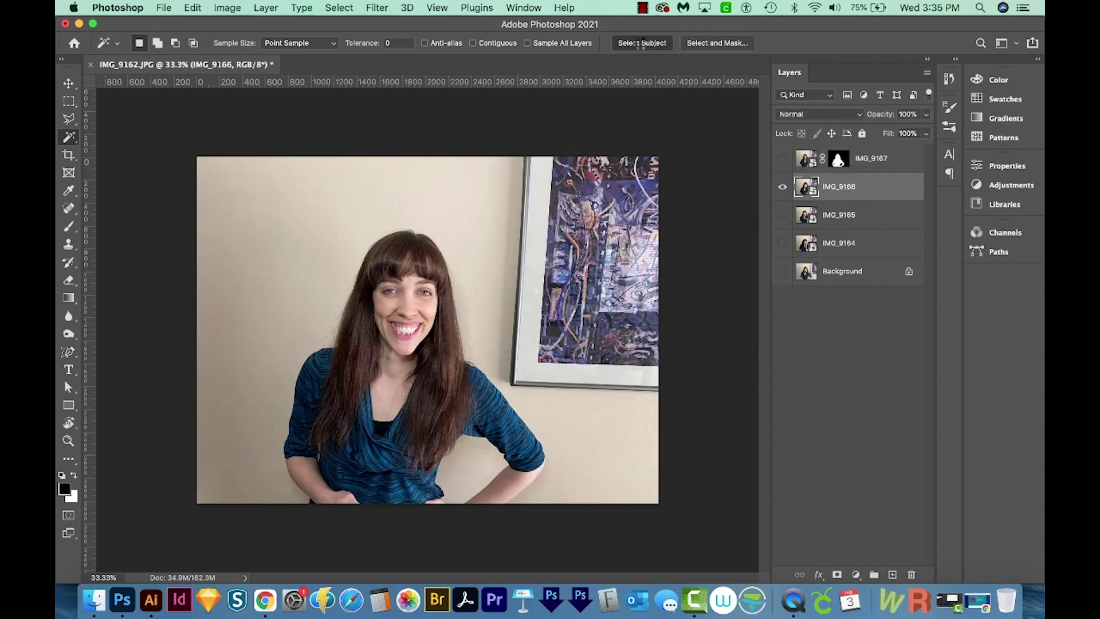
left_click(265, 7)
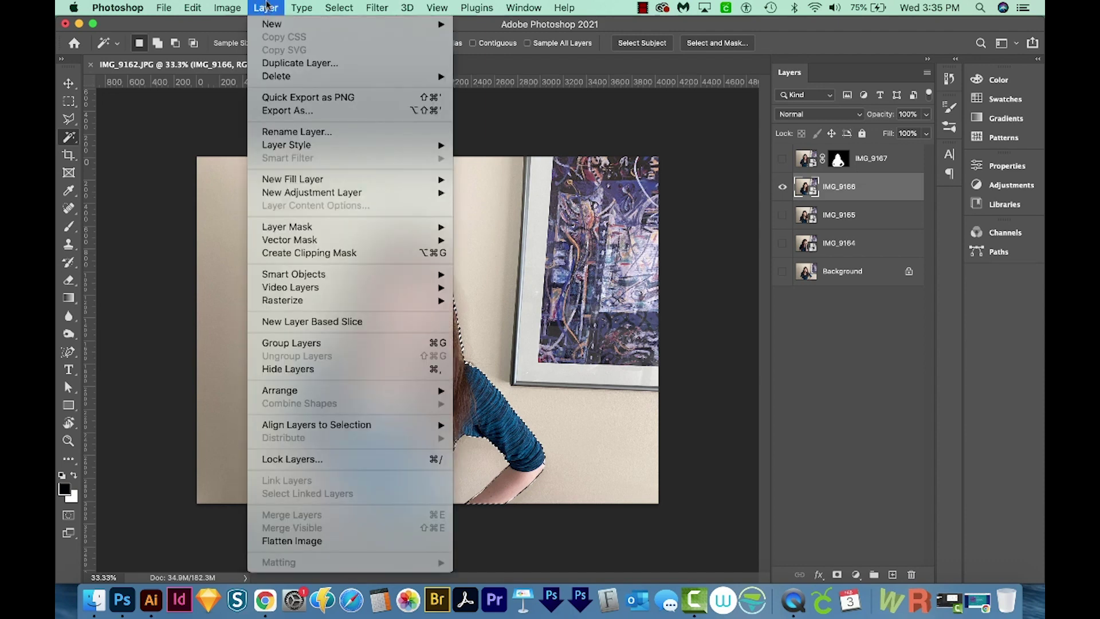
mouse_move(313, 228)
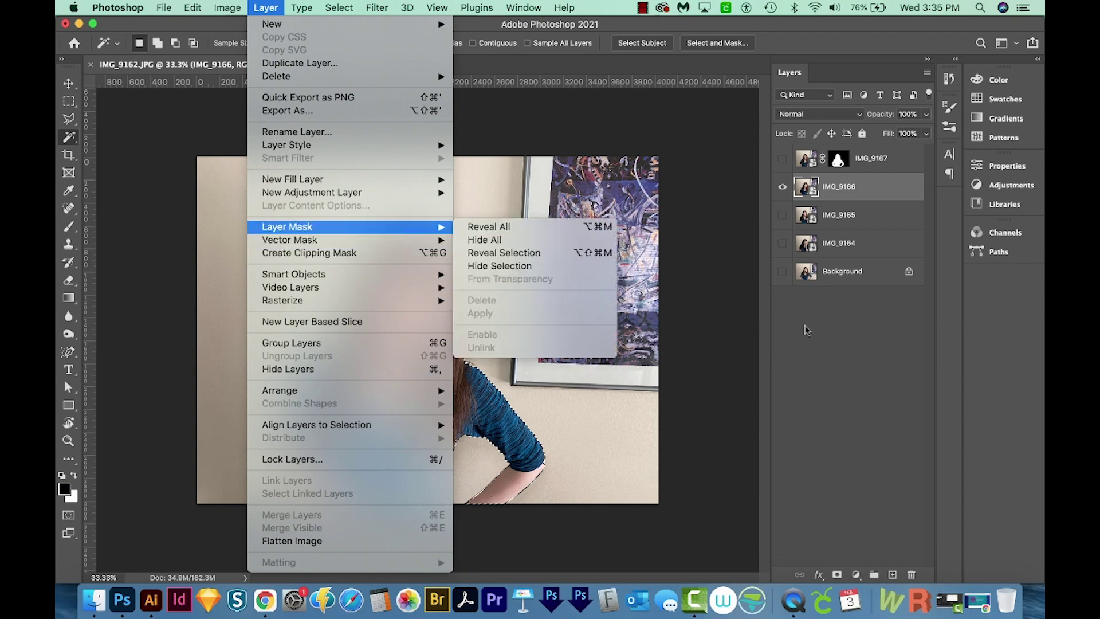
left_click(807, 330)
Step: Assign Opt+Shift+Cmd+M as the shortcut for Layer Mask > Reveal Selection
left_click(193, 7)
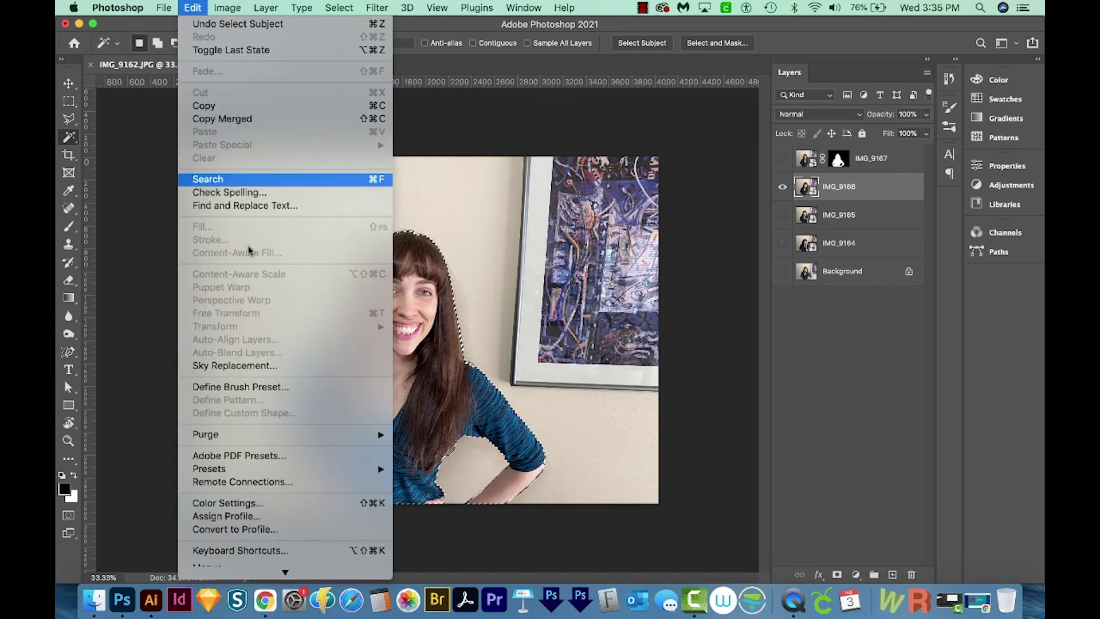
scroll(258, 487, "down", 2)
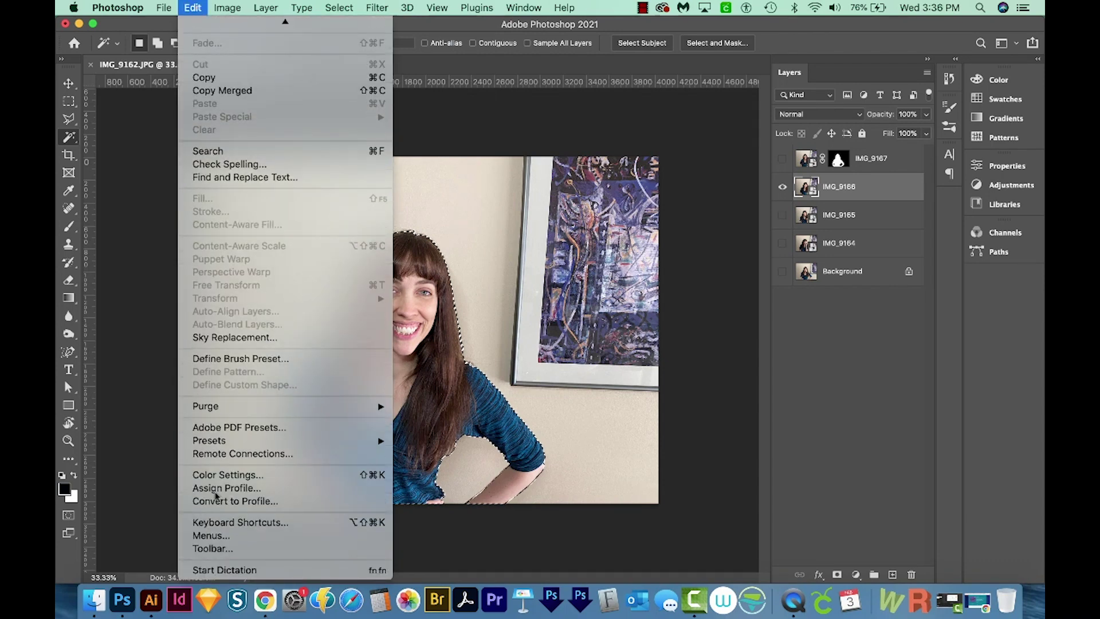
left_click(235, 523)
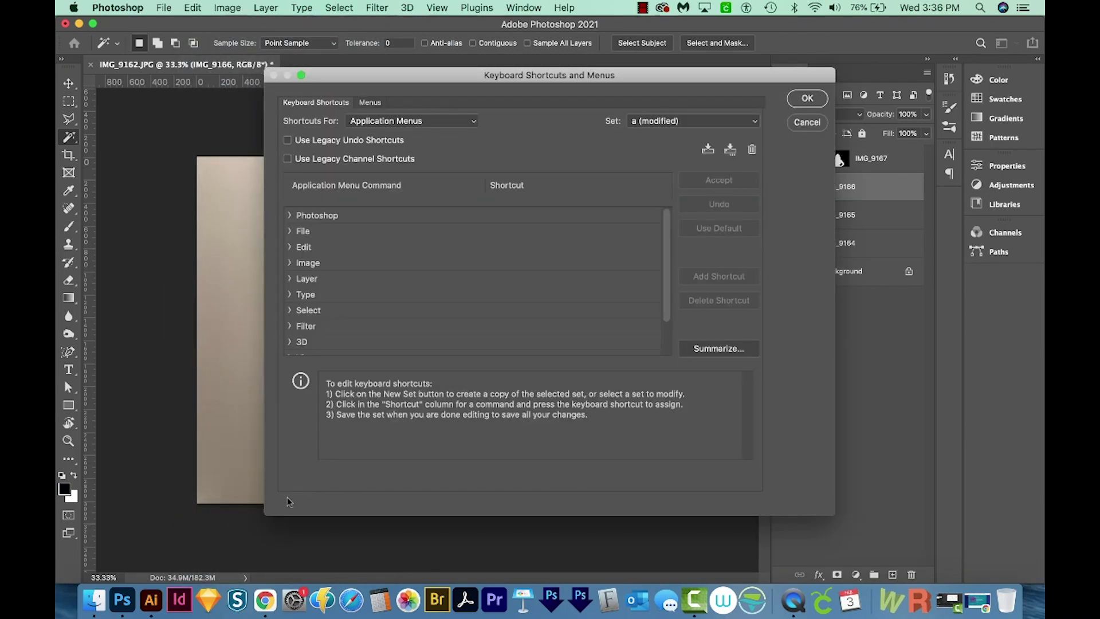
left_click(290, 281)
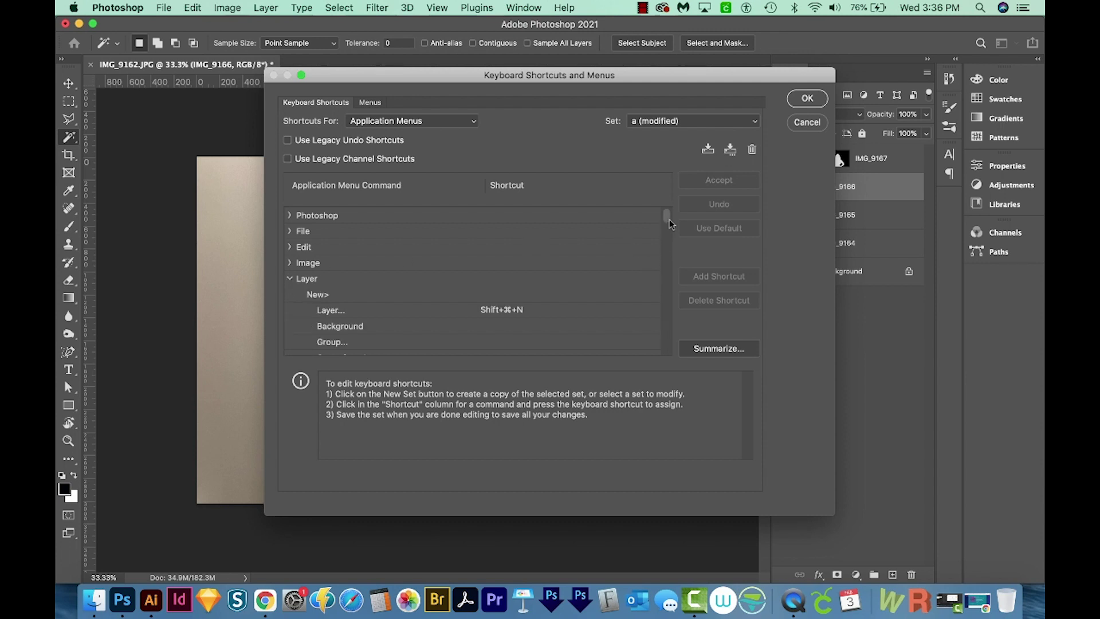
scroll(407, 328, "down", 5)
scroll(406, 328, "down", 10)
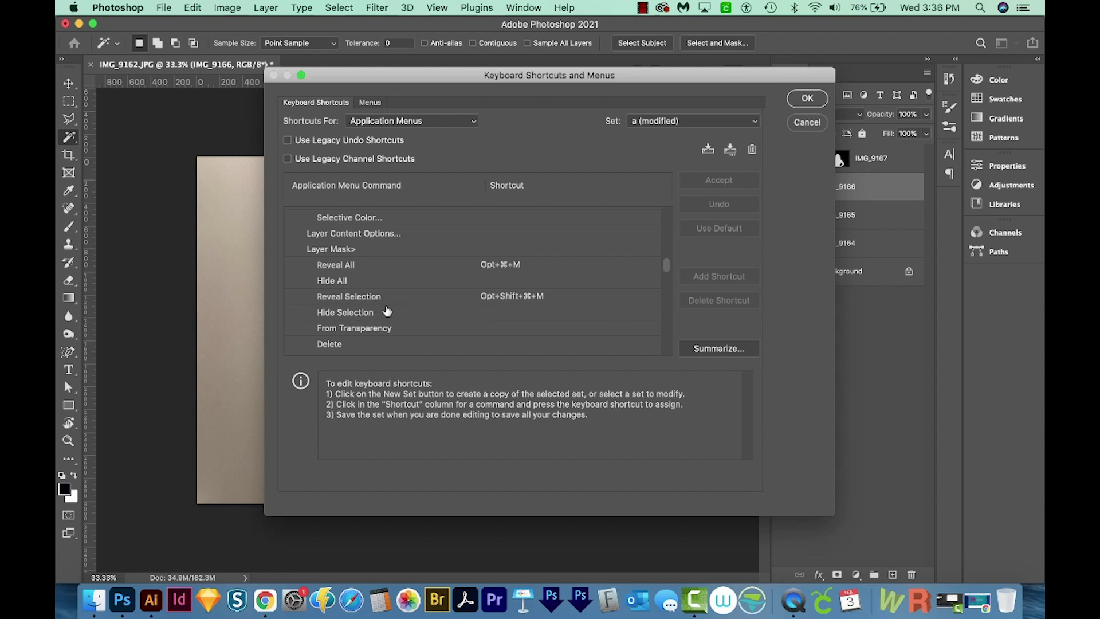
left_click(504, 295)
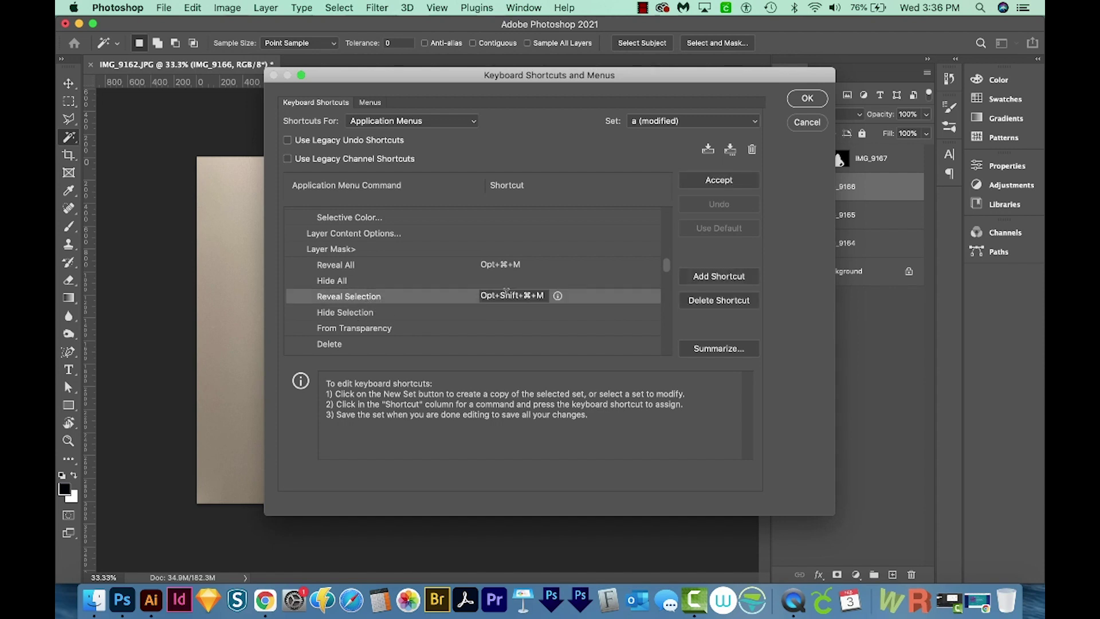
key("alt+shift+super+m")
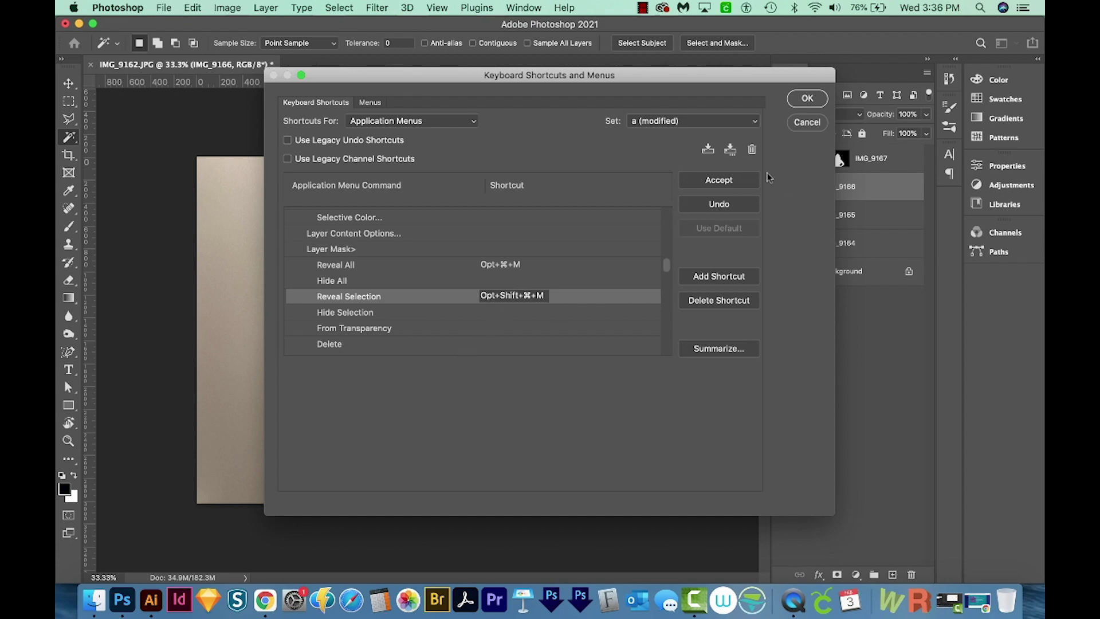
Step: Save the shortcut settings and mask IMG_9166 to the woman with Reveal Selection
left_click(807, 99)
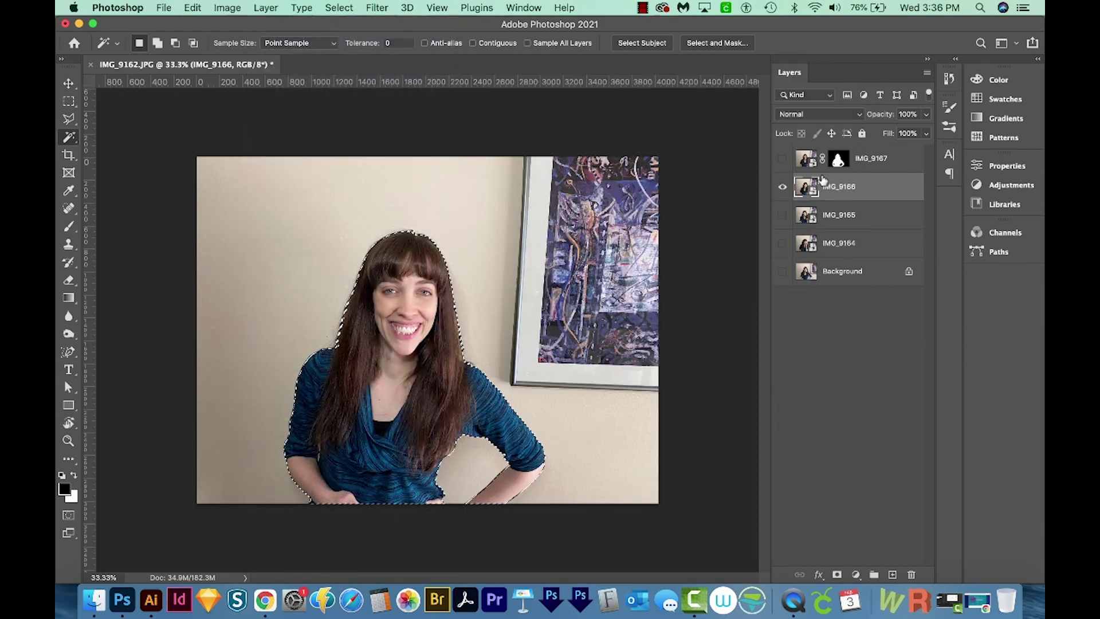
left_click(261, 7)
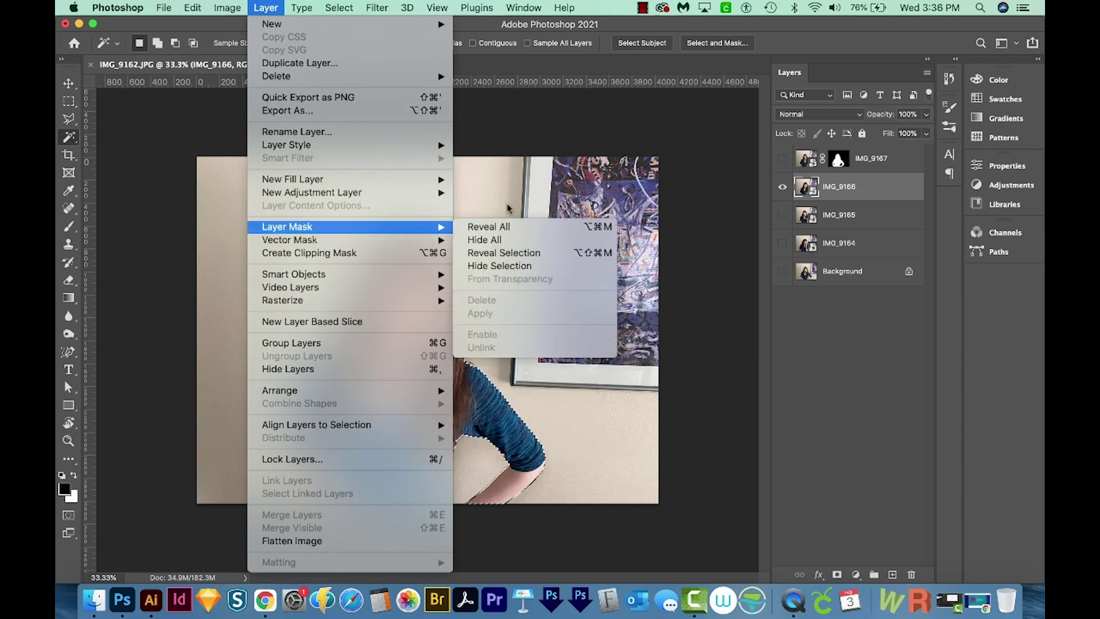
left_click(510, 253)
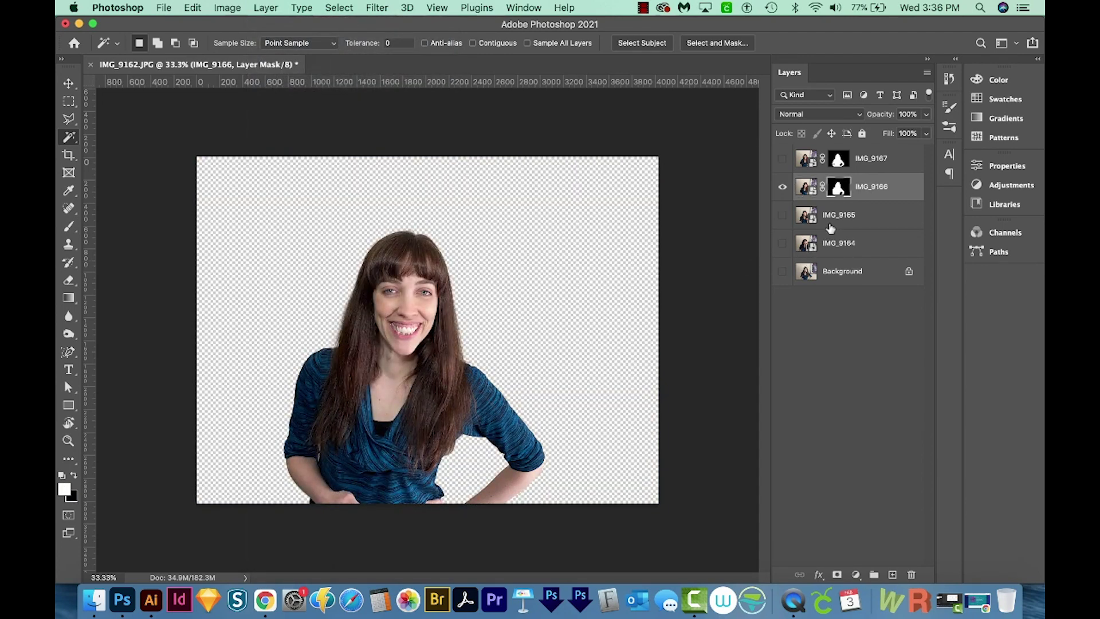
left_click(783, 188)
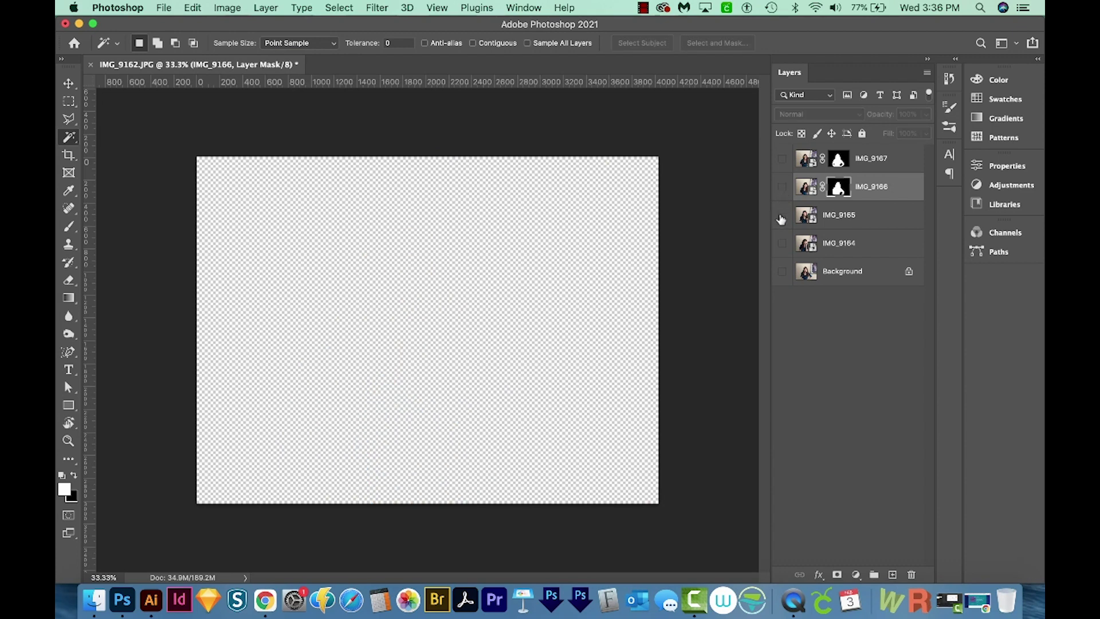
Step: Show IMG_9165, select its subject, and mask it with the new shortcut
left_click(782, 217)
left_click(859, 227)
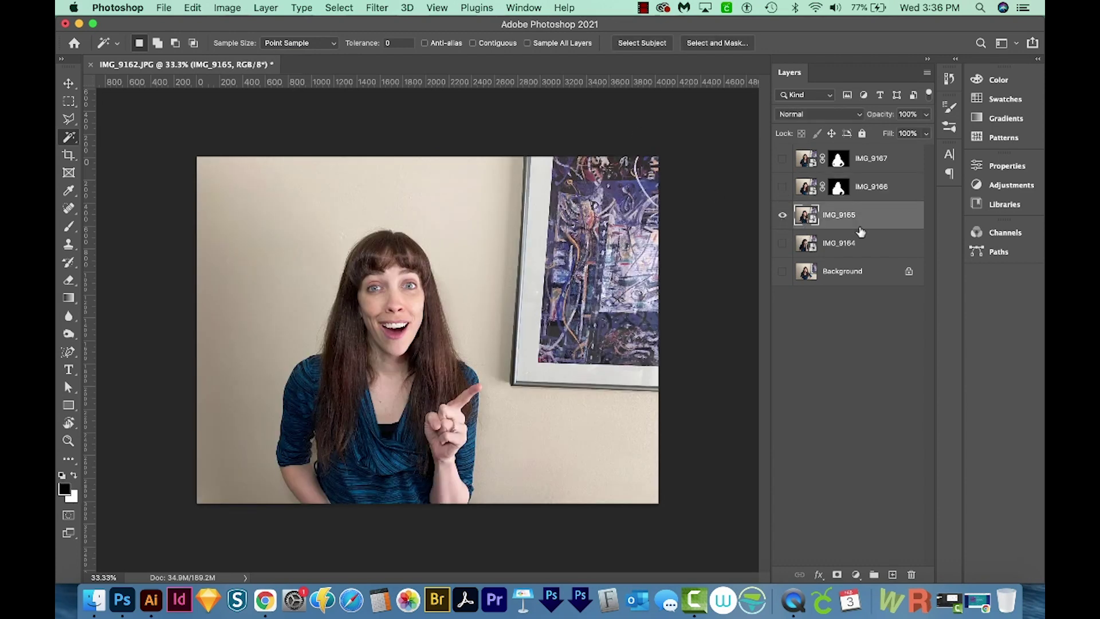
left_click(635, 43)
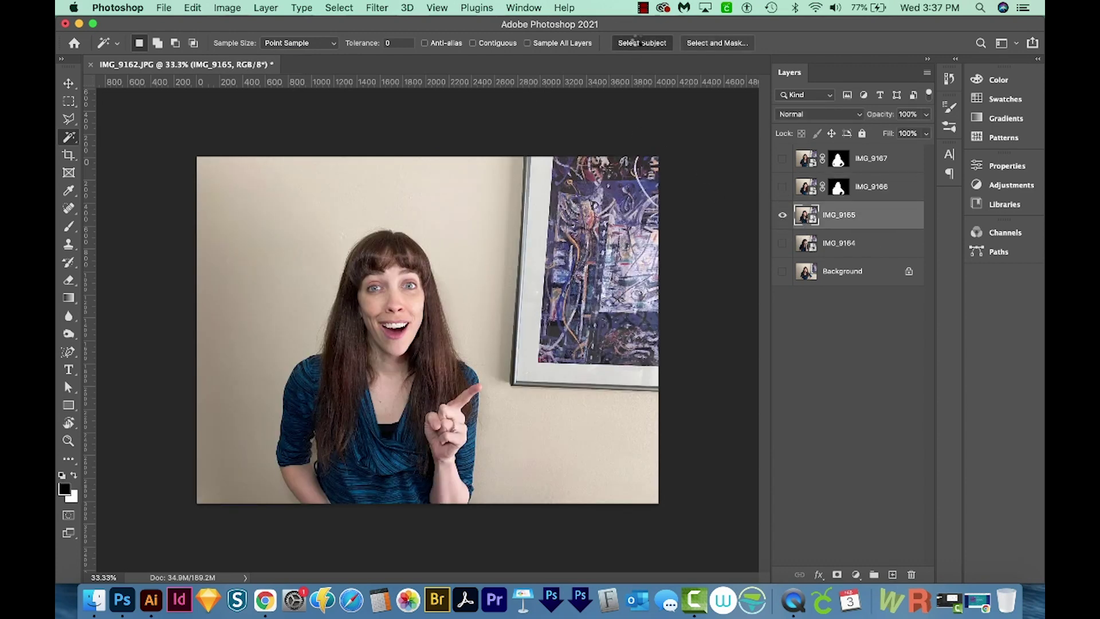
key("ctrl+shift+m")
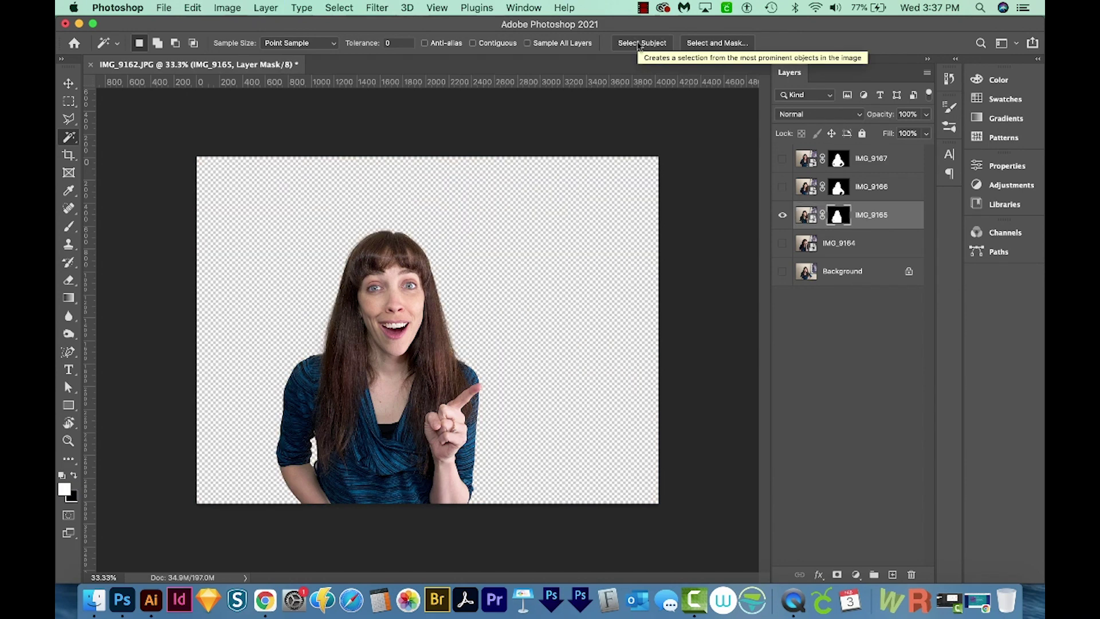
left_click(782, 216)
Step: Mask IMG_9164 and the Background photo, now Layer 0, to the woman the same way
left_click(782, 243)
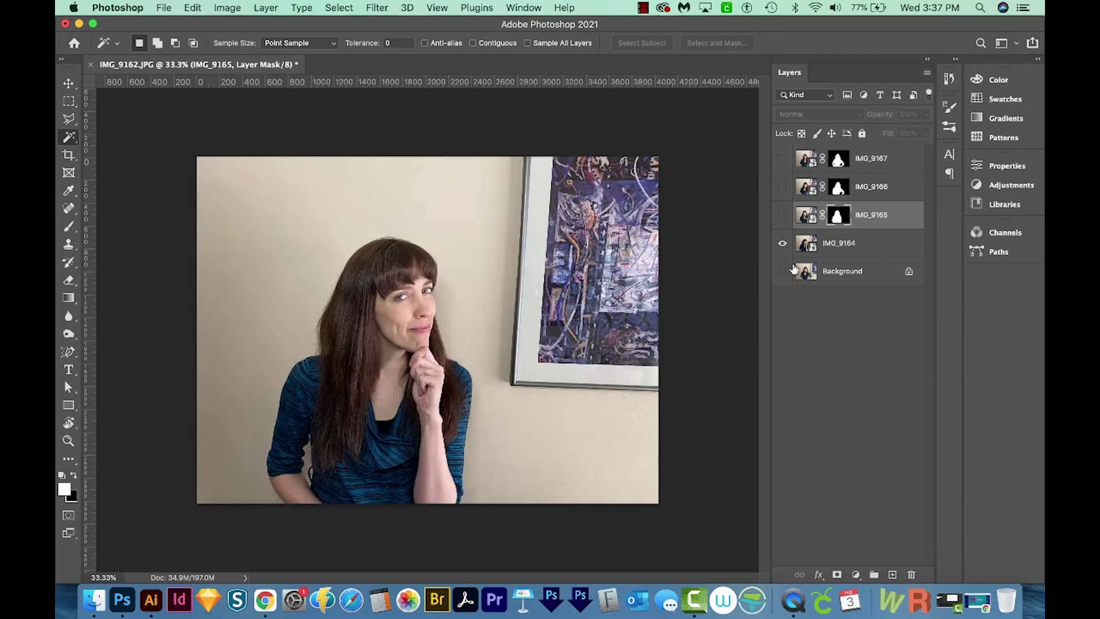
left_click(860, 246)
key("ctrl+shift+m")
left_click(782, 243)
left_click(782, 271)
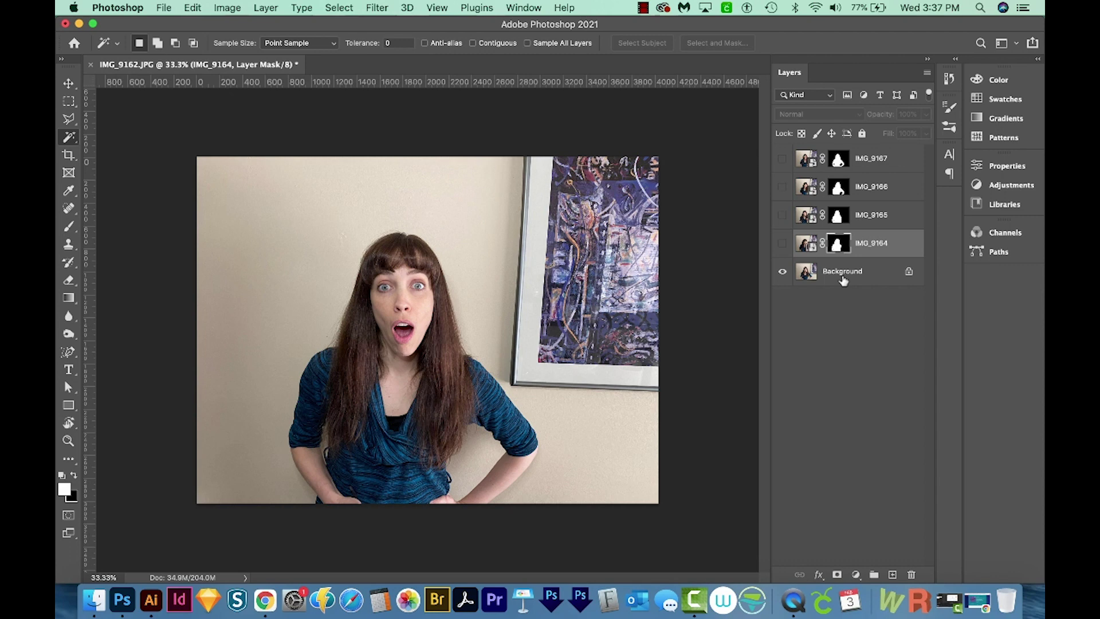
left_click(843, 274)
left_click(650, 43)
key("ctrl+shift+m")
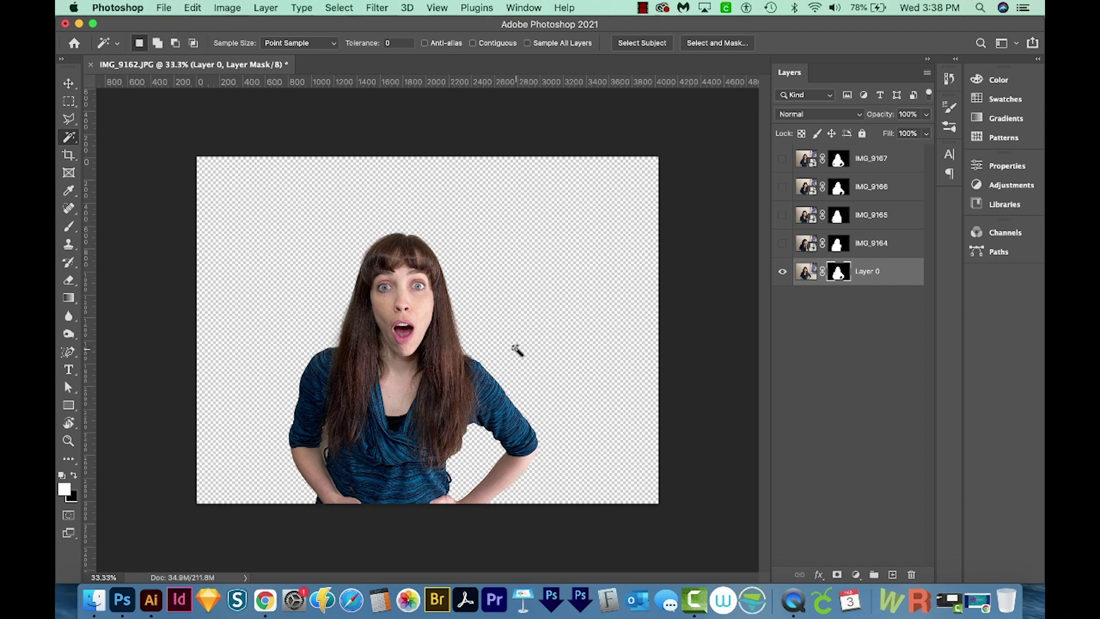
Step: Resize the canvas to 1280 × 720 pixels, accepting the clipping warning
left_click(227, 7)
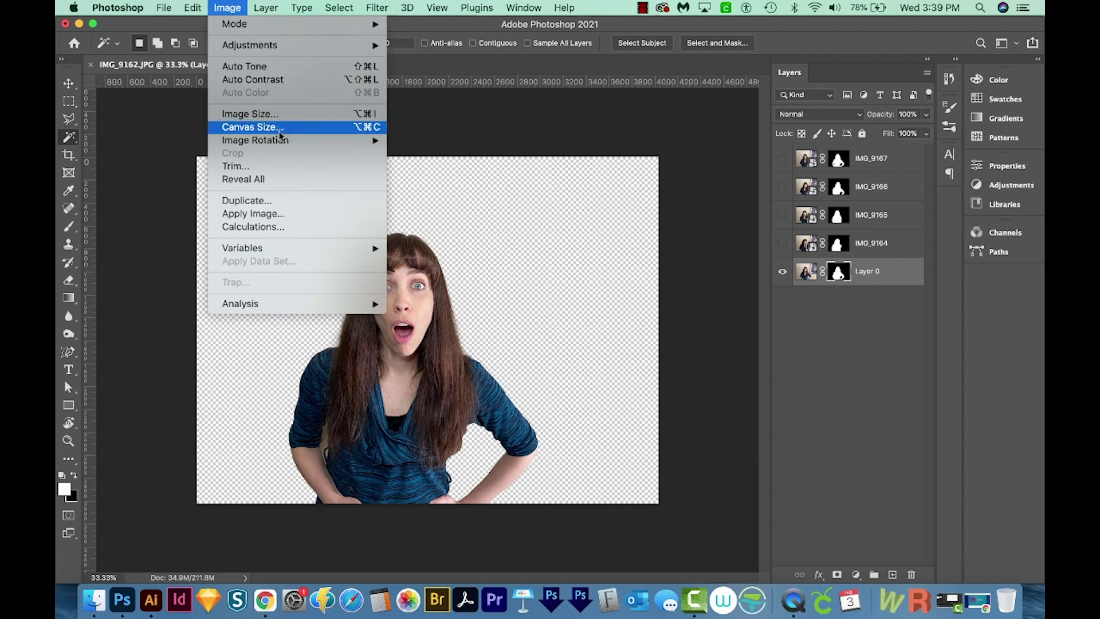
left_click(252, 127)
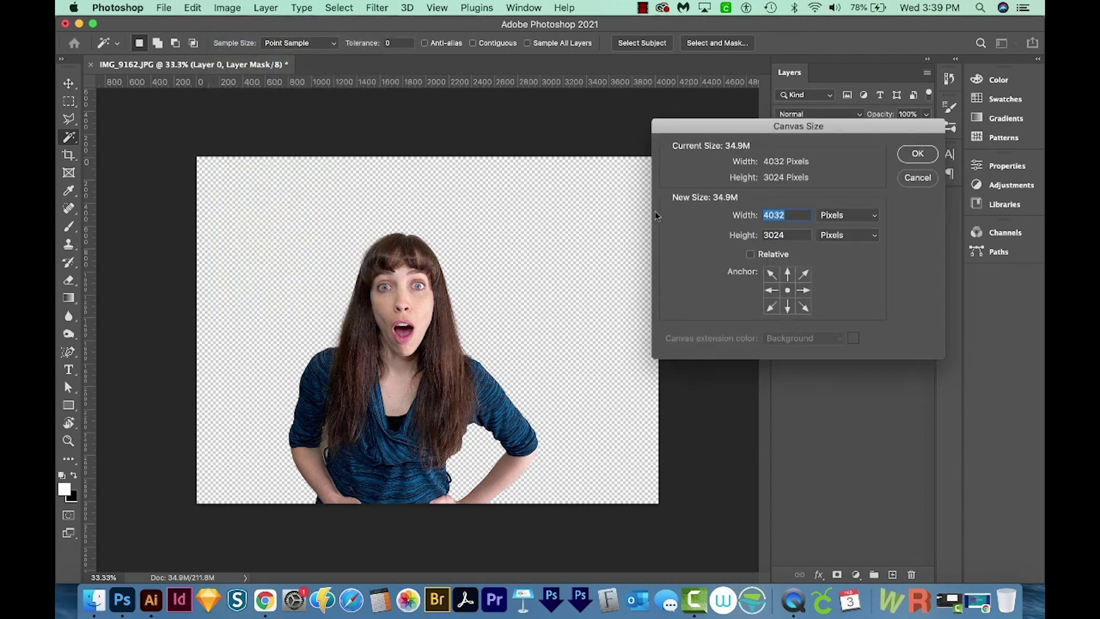
type("1280")
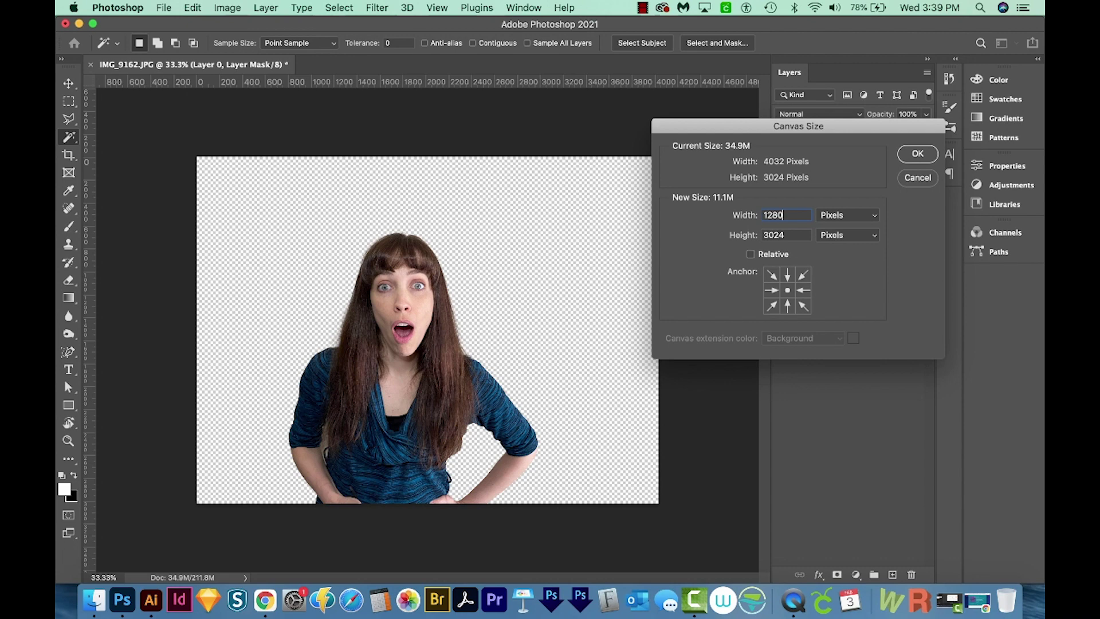
key("Tab")
type("720")
left_click(918, 154)
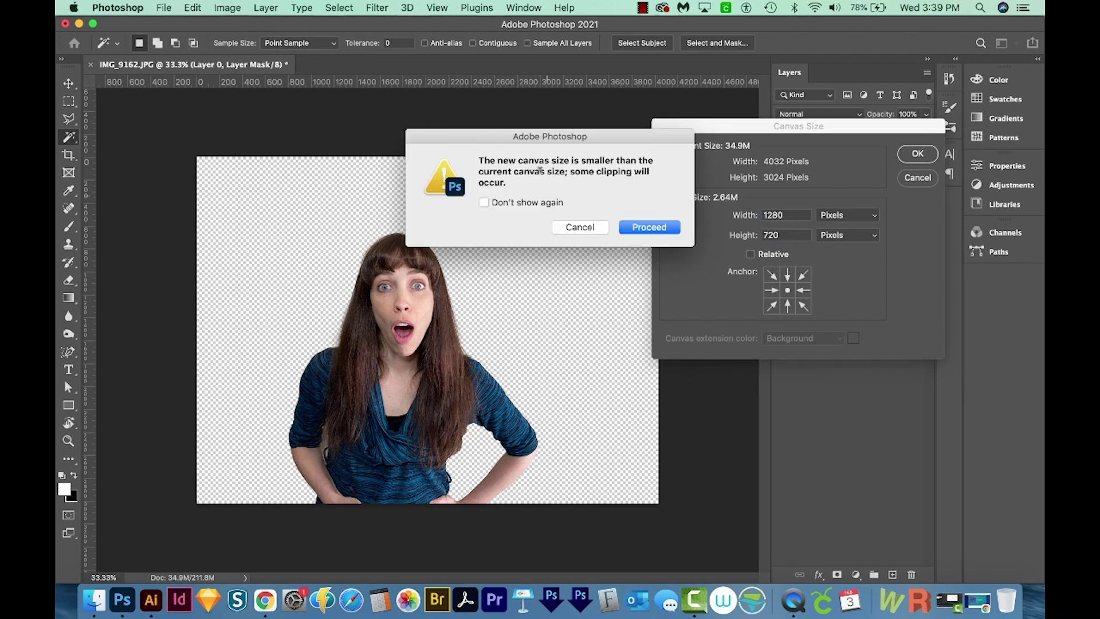
left_click(644, 228)
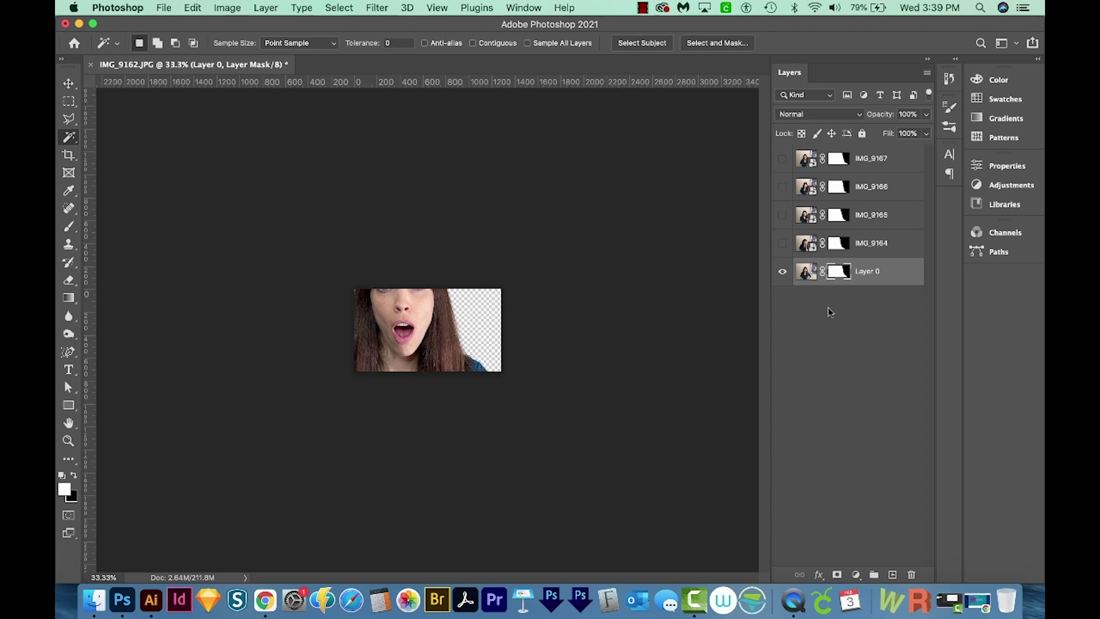
Step: Show and select all five photo layers and free-transform them down to about 45%
key("super+alt+comma")
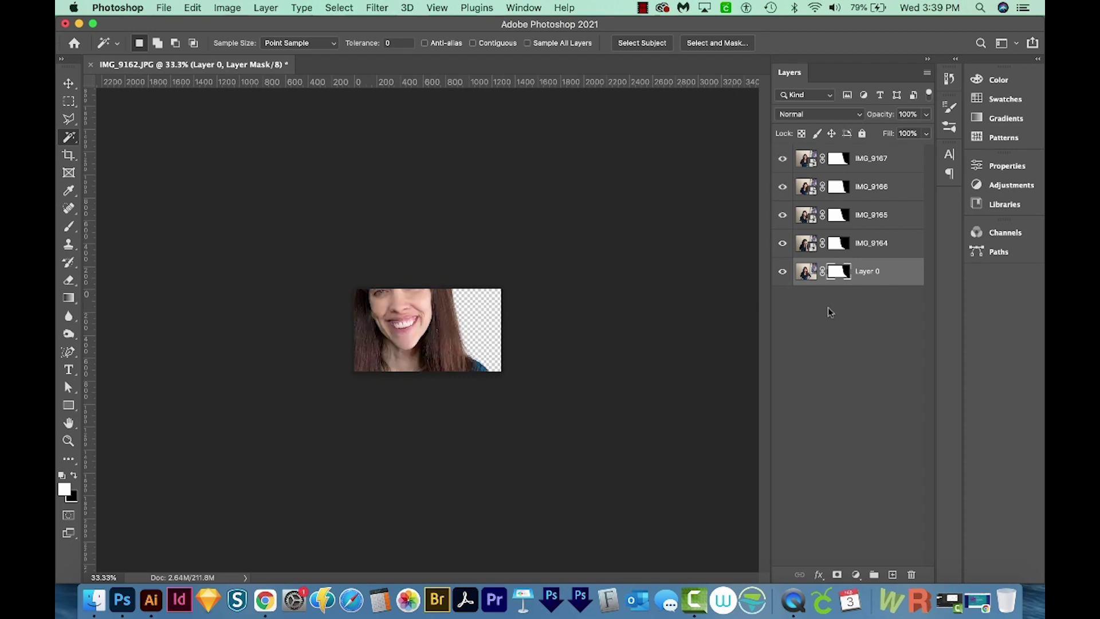
left_click(886, 165, "shift")
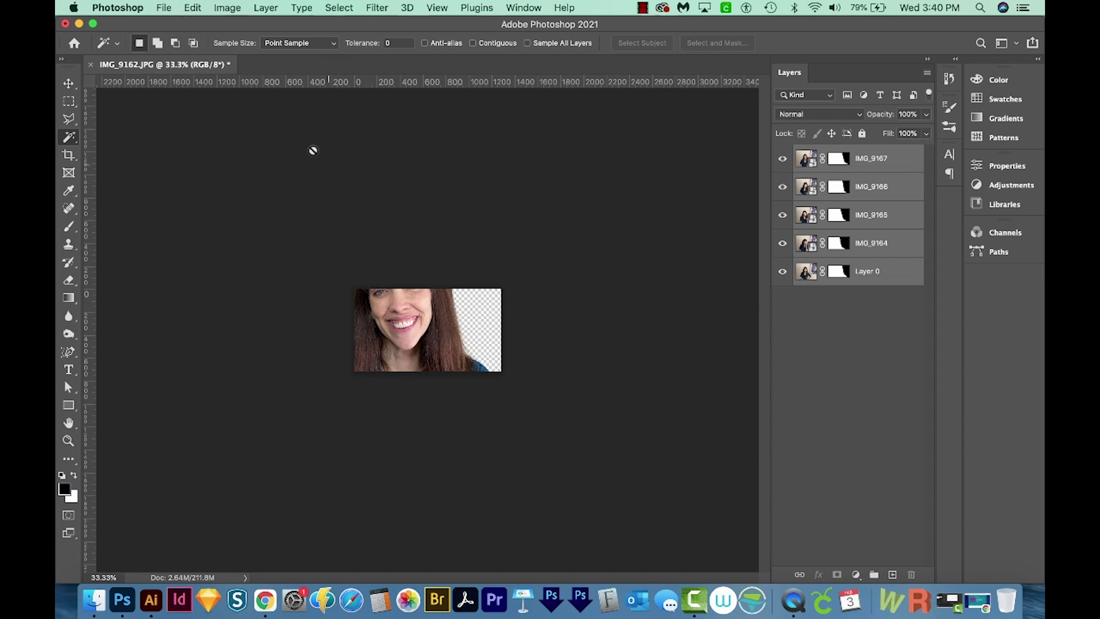
left_click(194, 8)
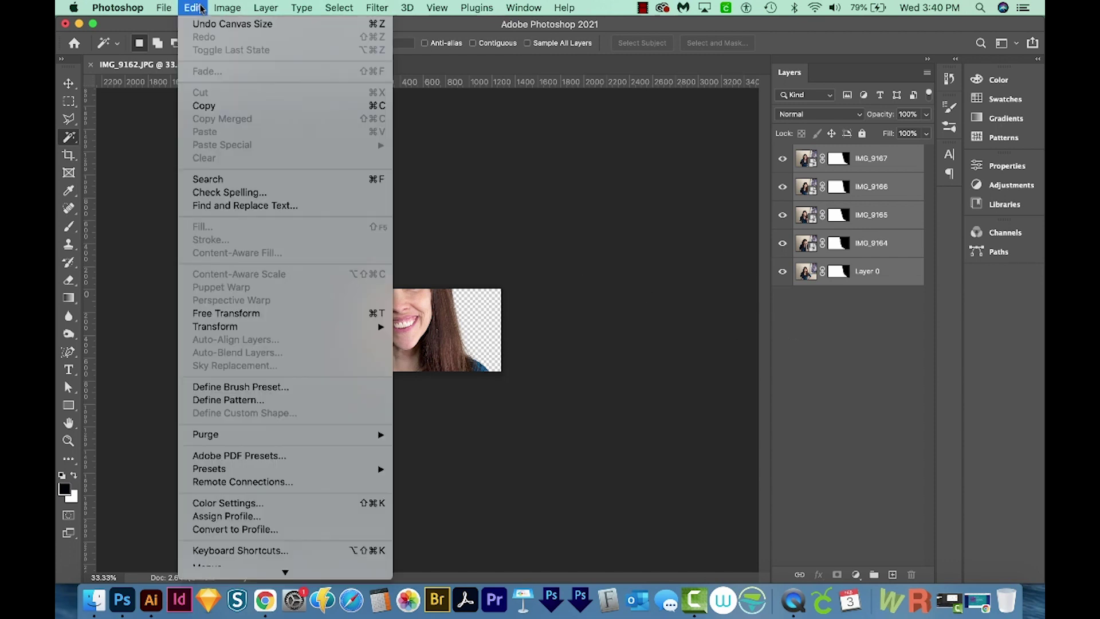
left_click(288, 313)
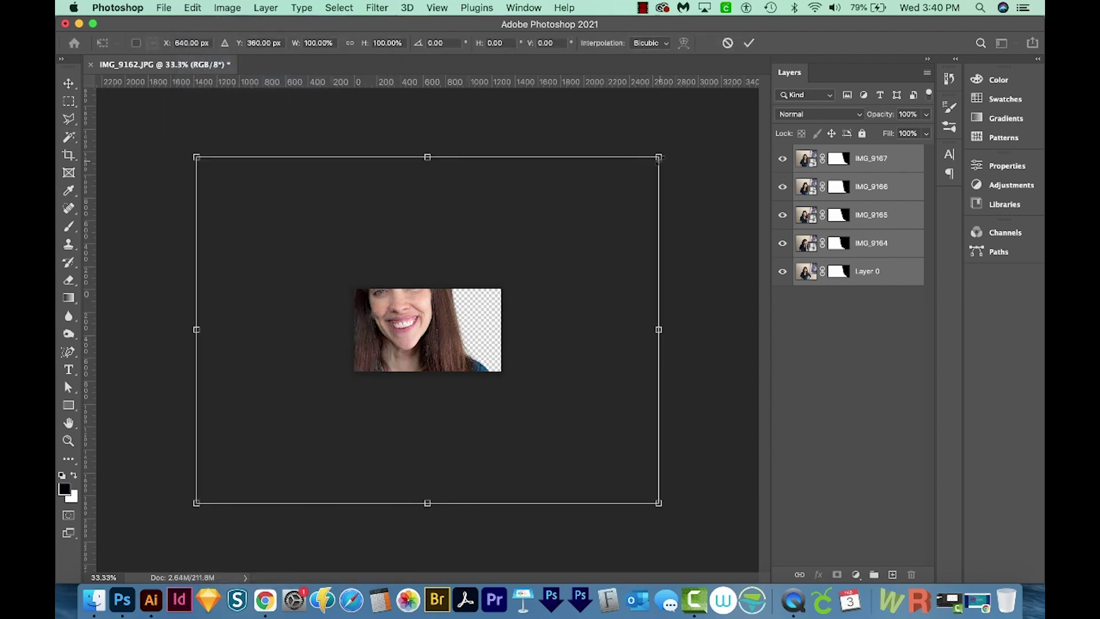
left_click_drag(659, 158, 520, 250)
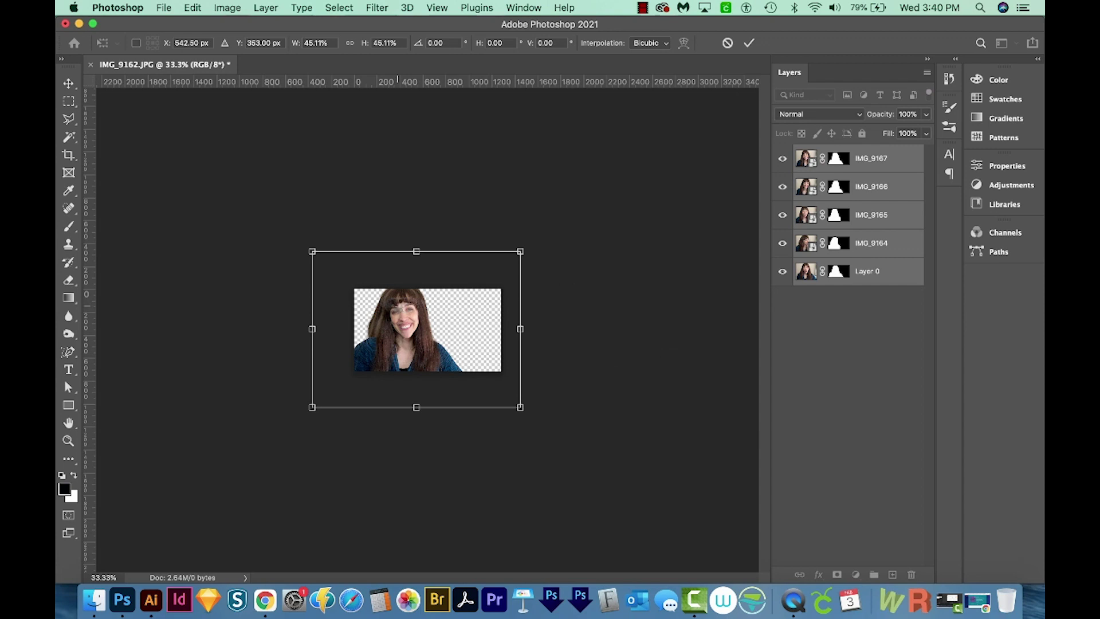
key("Return")
key("w")
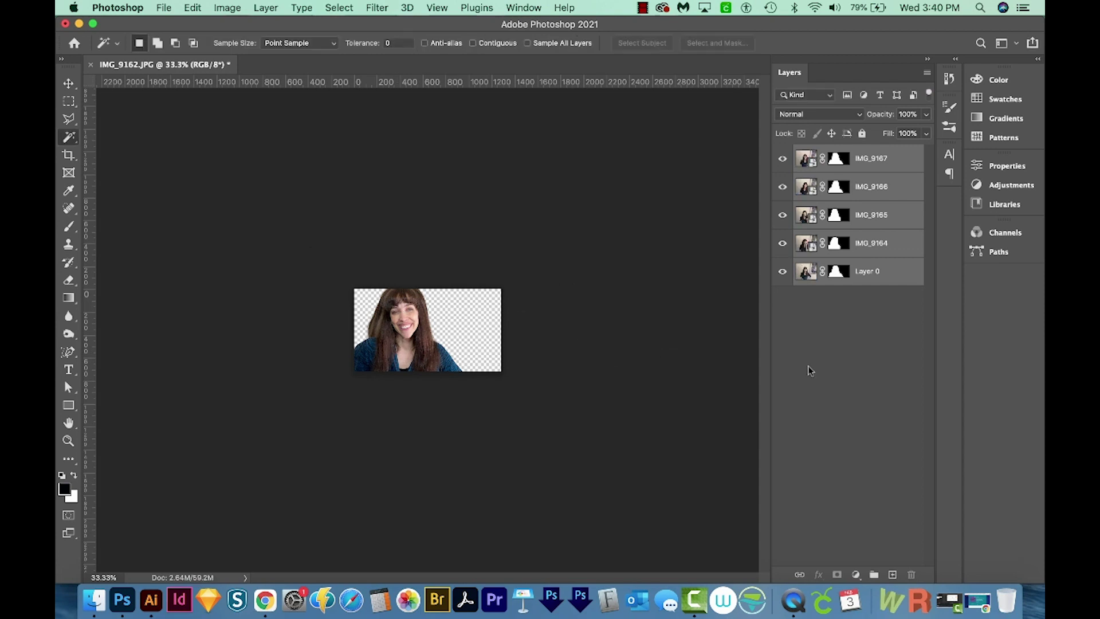
Step: Review the poses by showing IMG_9166, IMG_9165 and IMG_9164 one at a time
left_click(782, 159, "alt")
left_click(783, 187, "alt")
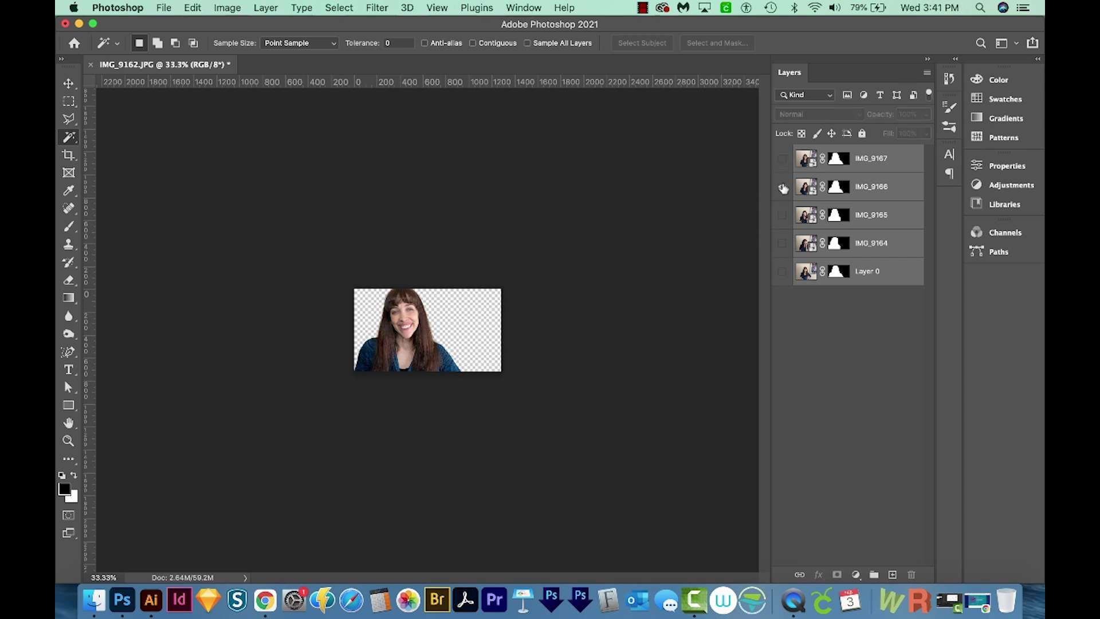
left_click(781, 214, "alt")
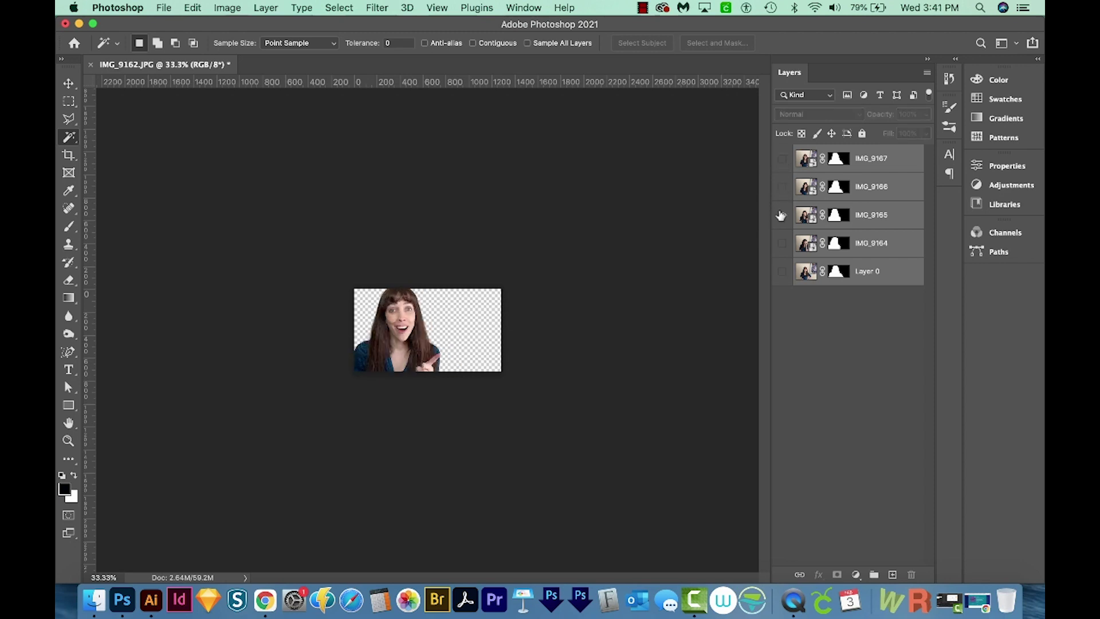
left_click(782, 243, "alt")
left_click(889, 245)
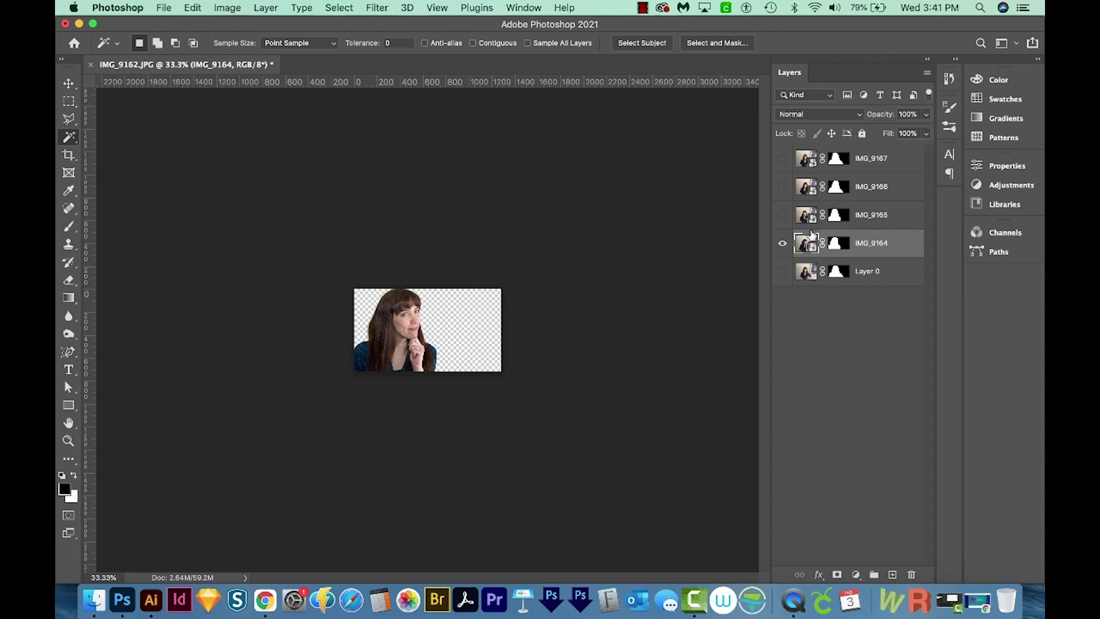
Step: Show only Layer 0's surprised pose, nudge it slightly with the Move tool, and reselect it
key("v")
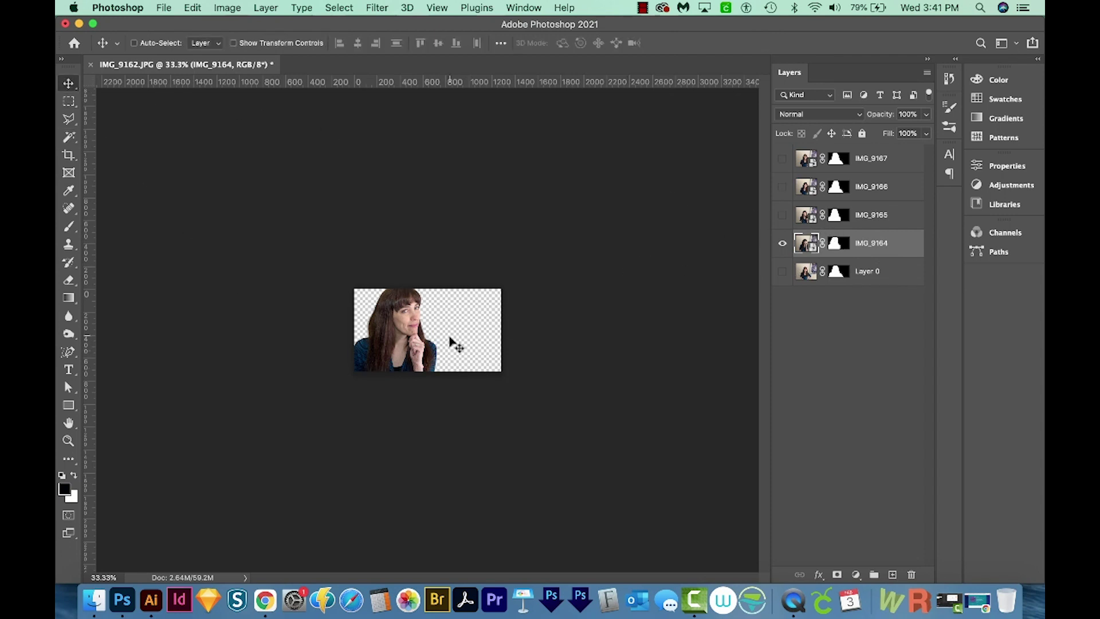
left_click(782, 271, "alt")
left_click(808, 271)
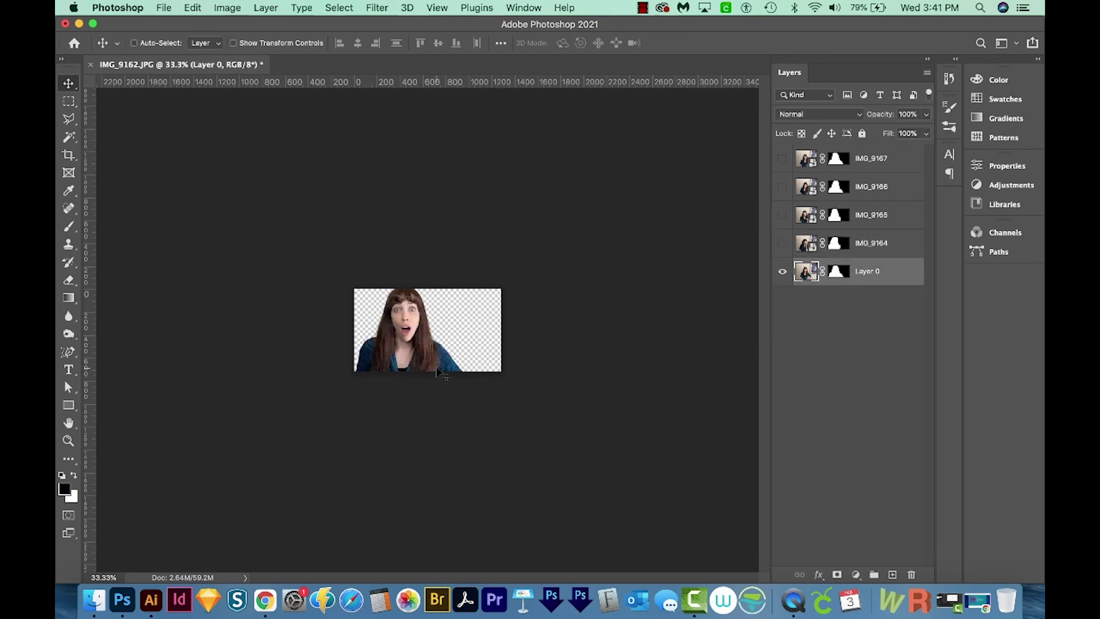
mouse_move(440, 372)
left_mouse_down()
mouse_move(425, 358)
mouse_move(428, 368)
left_mouse_up()
left_click(848, 320)
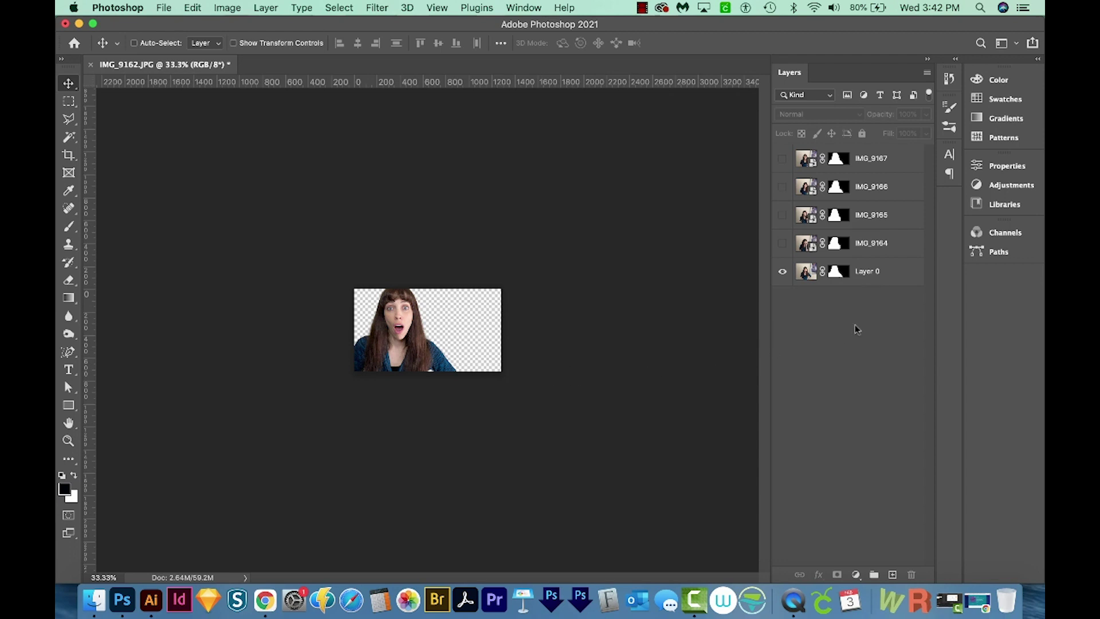
key("alt+comma")
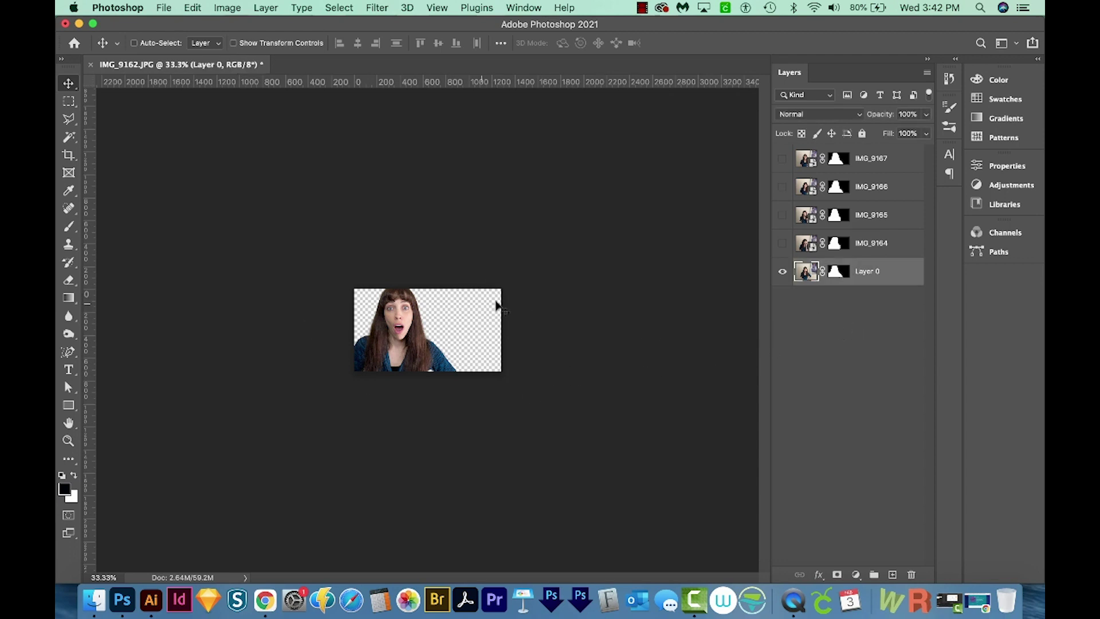
Step: Add a new Layer 1 beneath Layer 0 as the black backdrop, then reselect Layer 0
left_click(892, 574)
left_click_drag(834, 273, 840, 310)
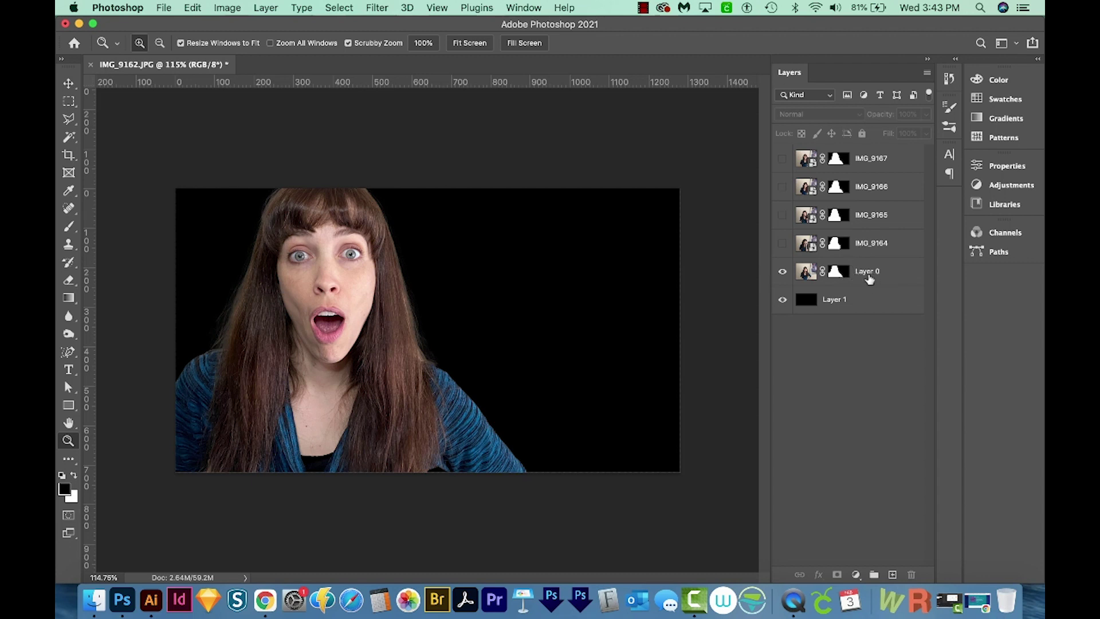
left_click(871, 277)
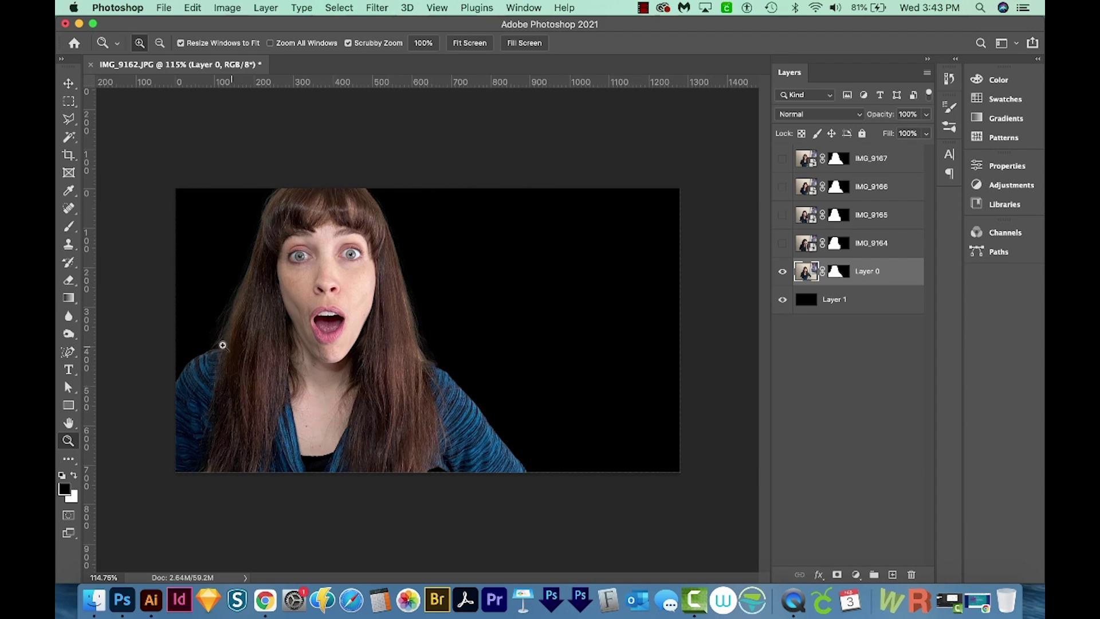
left_click_drag(221, 344, 249, 344)
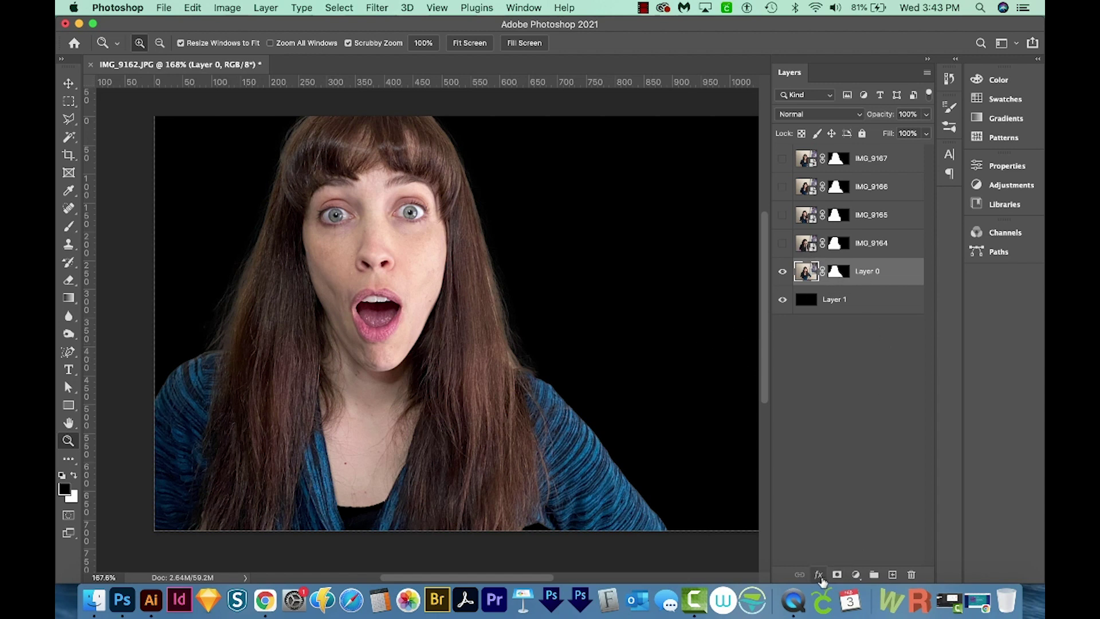
left_click(820, 575)
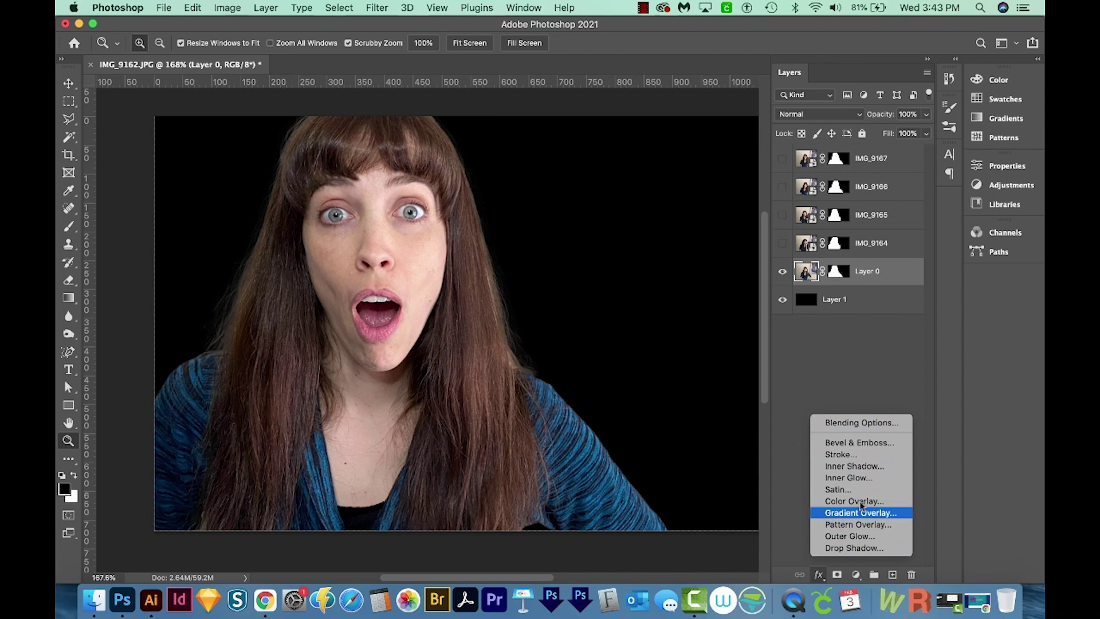
left_click(852, 455)
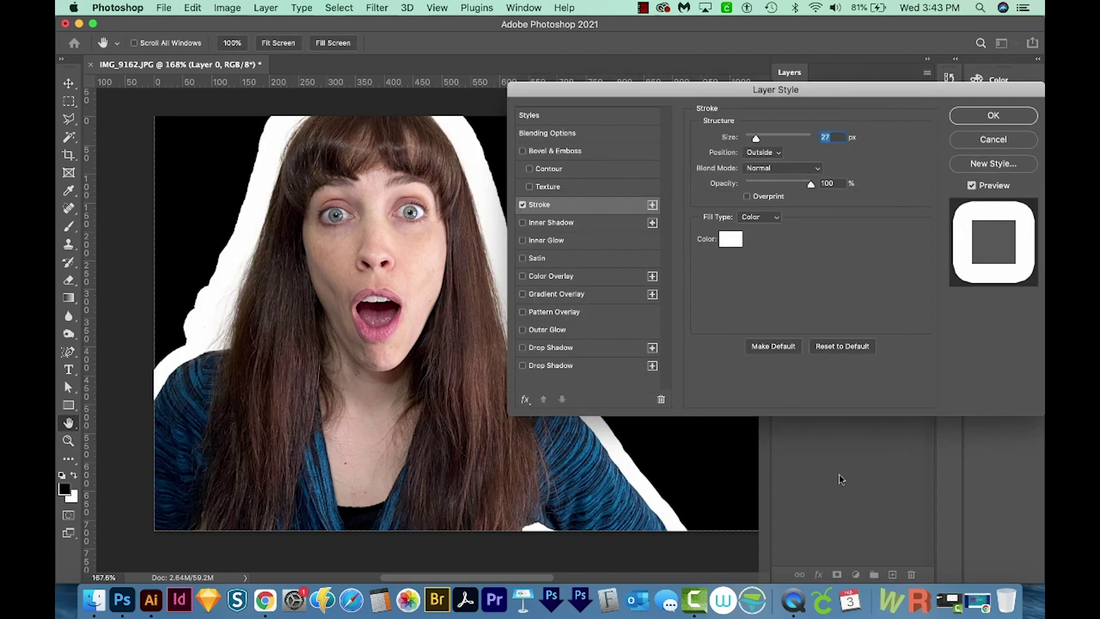
mouse_move(912, 52)
left_mouse_down()
mouse_move(966, 265)
mouse_move(870, 122)
left_mouse_up()
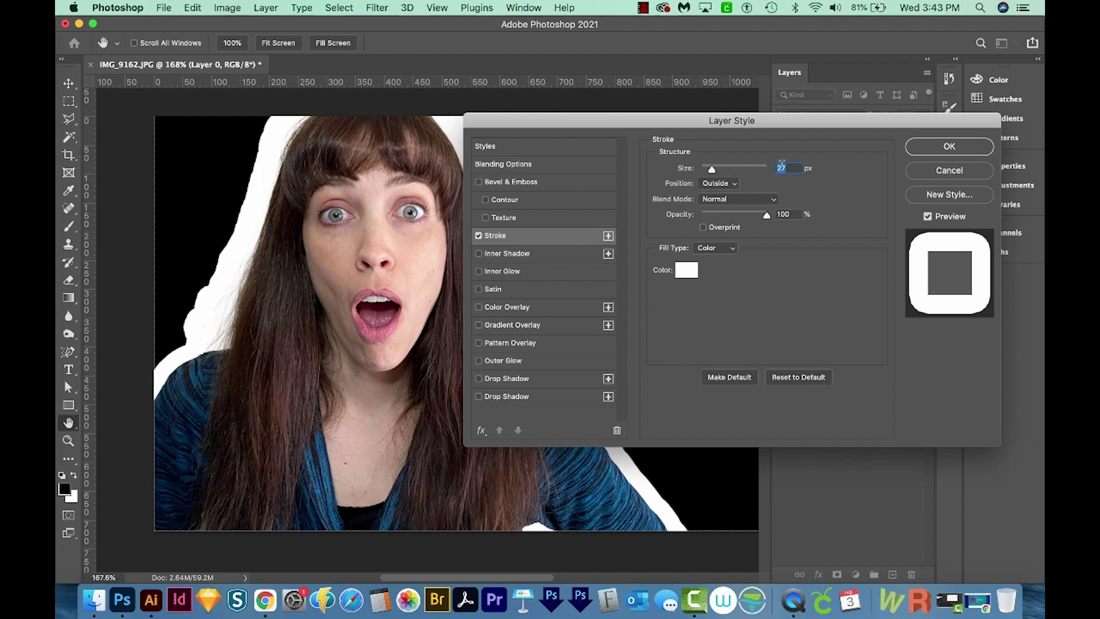
left_click(723, 184)
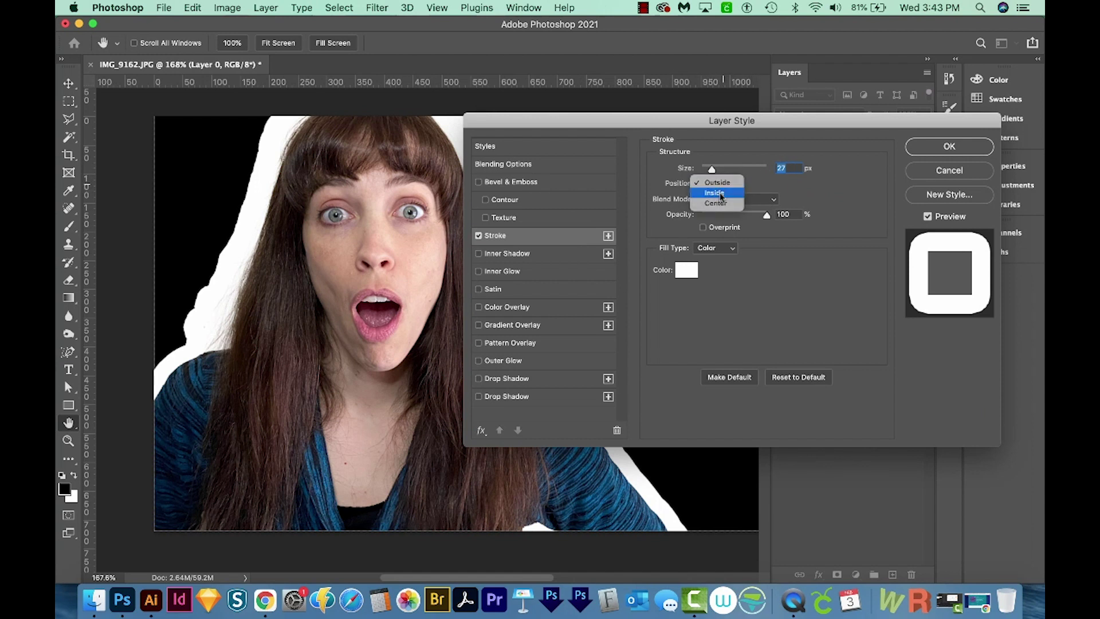
key("Escape")
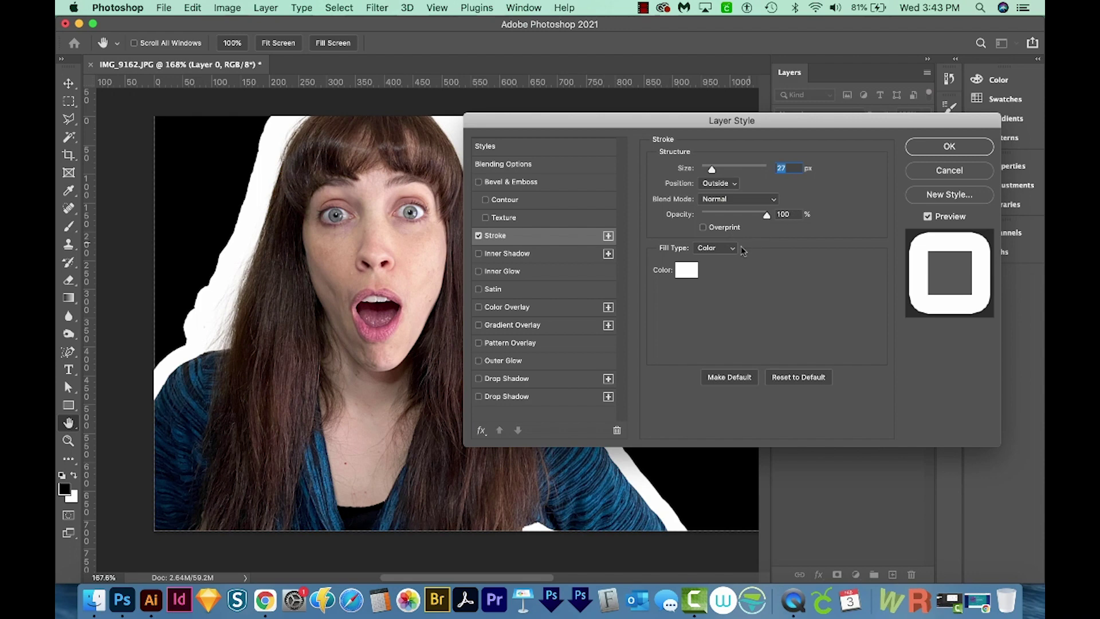
left_click(686, 270)
left_click_drag(130, 143, 107, 115)
left_click(428, 125)
left_click(950, 147)
key("z")
left_click(477, 305)
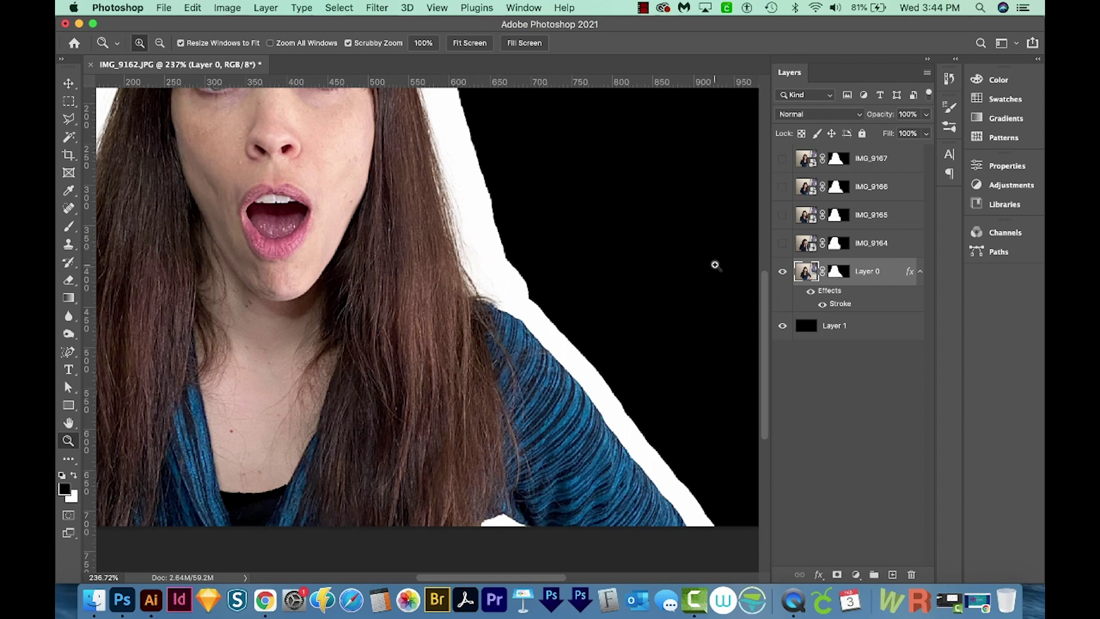
key("super+minus")
key("super+minus")
key("super+minus")
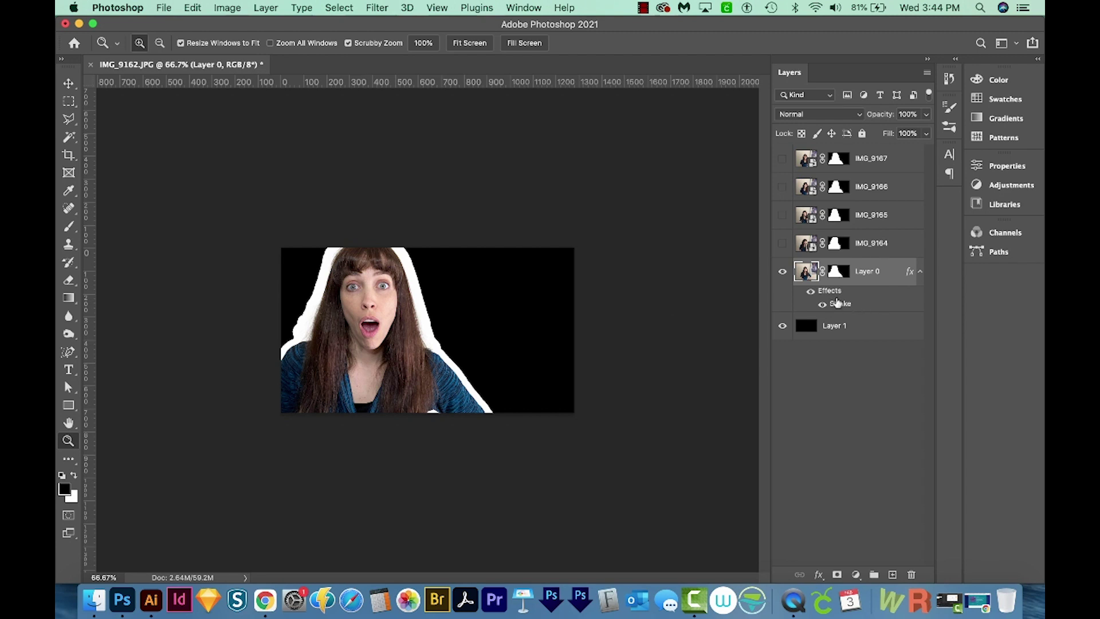
mouse_move(839, 304)
left_mouse_down()
mouse_move(912, 375)
mouse_move(911, 574)
left_mouse_up()
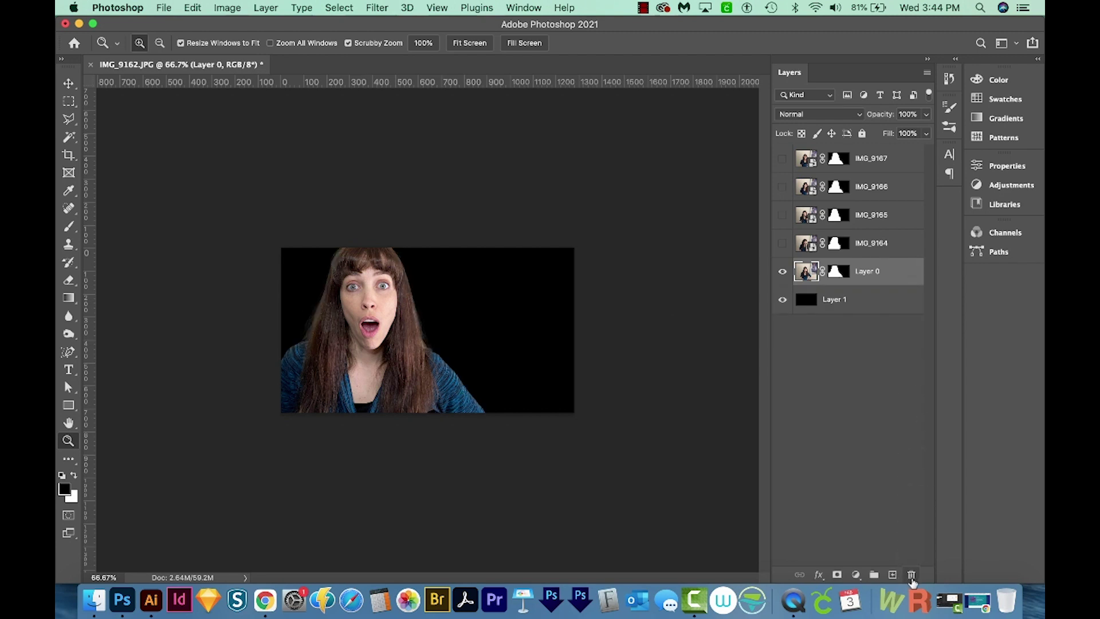
Step: Fill Layer 0's mask selection with black on a new Layer 2, hiding Layers 0 and 1
scroll(859, 401, "up", 3)
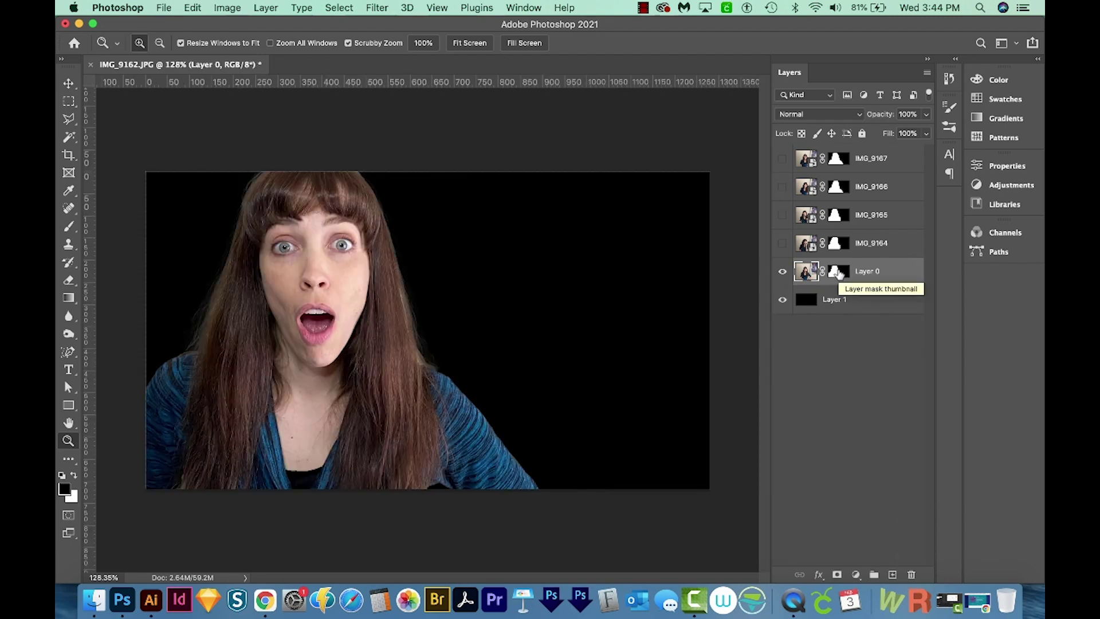
key("alt")
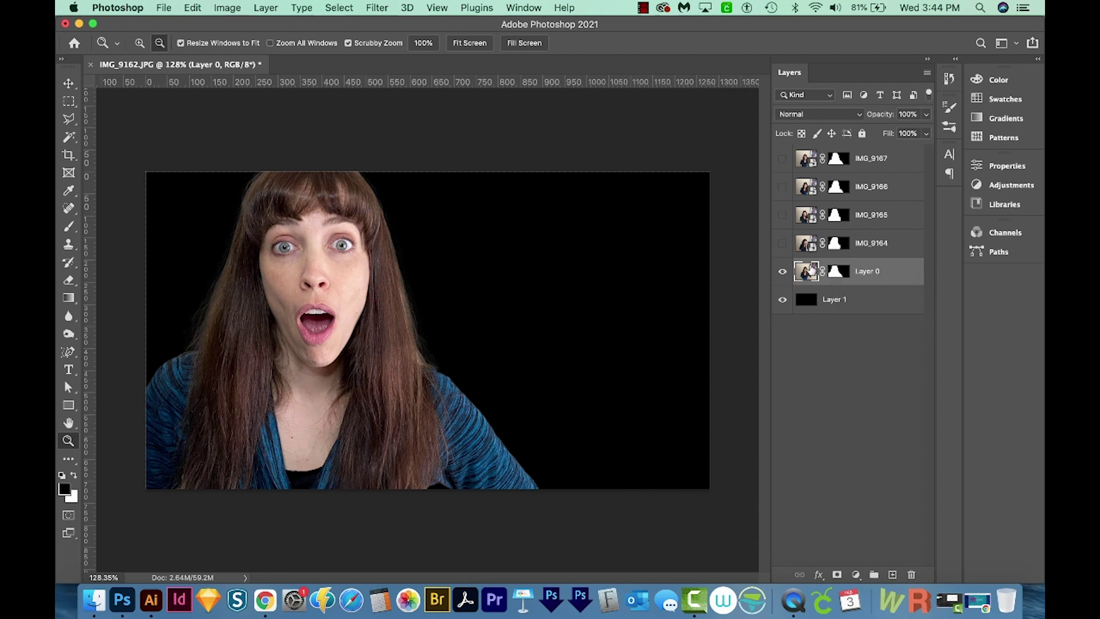
left_click(840, 276, "alt")
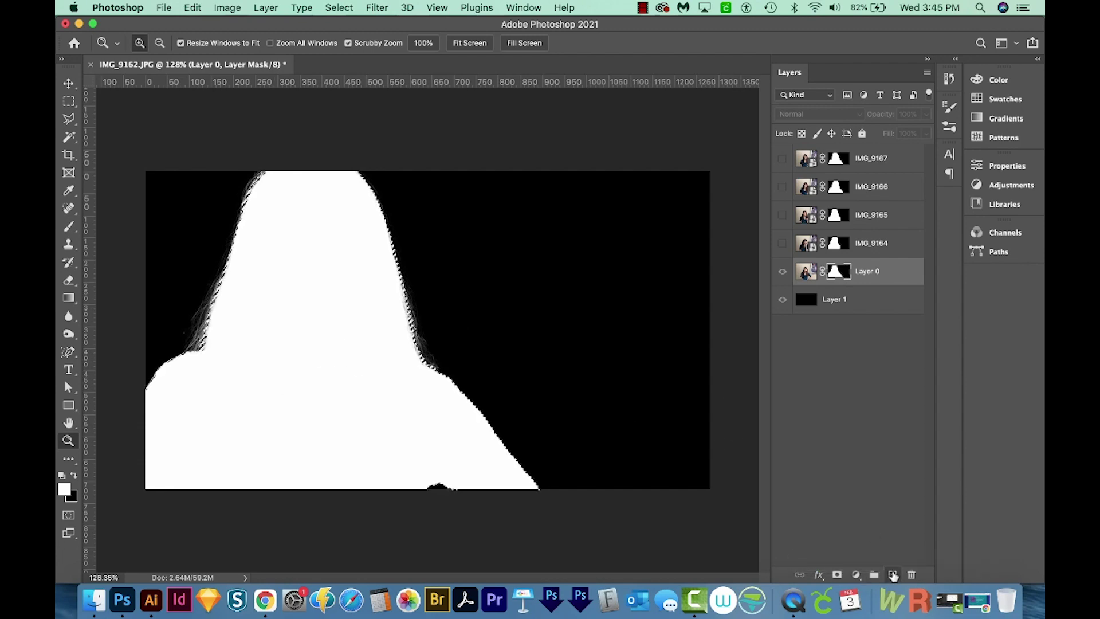
left_click(892, 574)
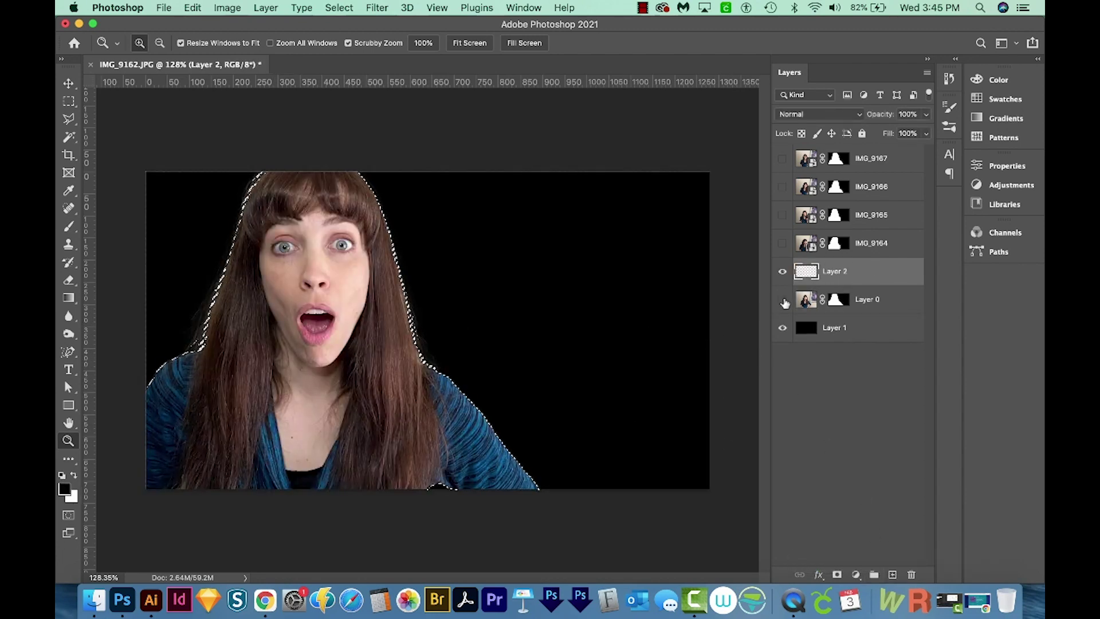
left_click_drag(782, 299, 797, 352)
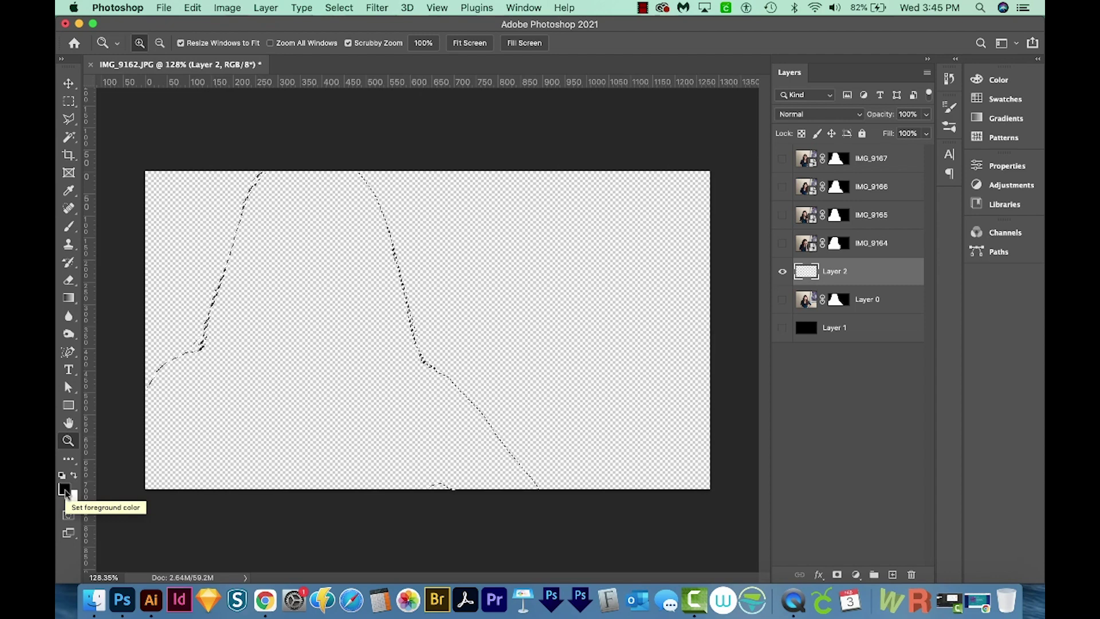
key("alt+BackSpace")
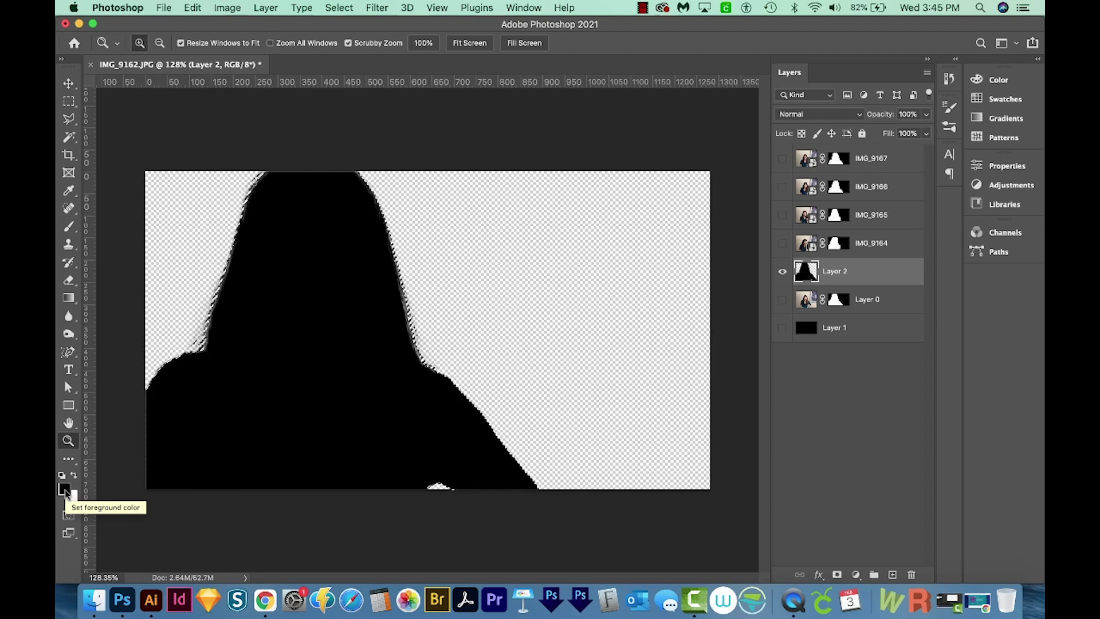
left_click_drag(404, 336, 535, 284)
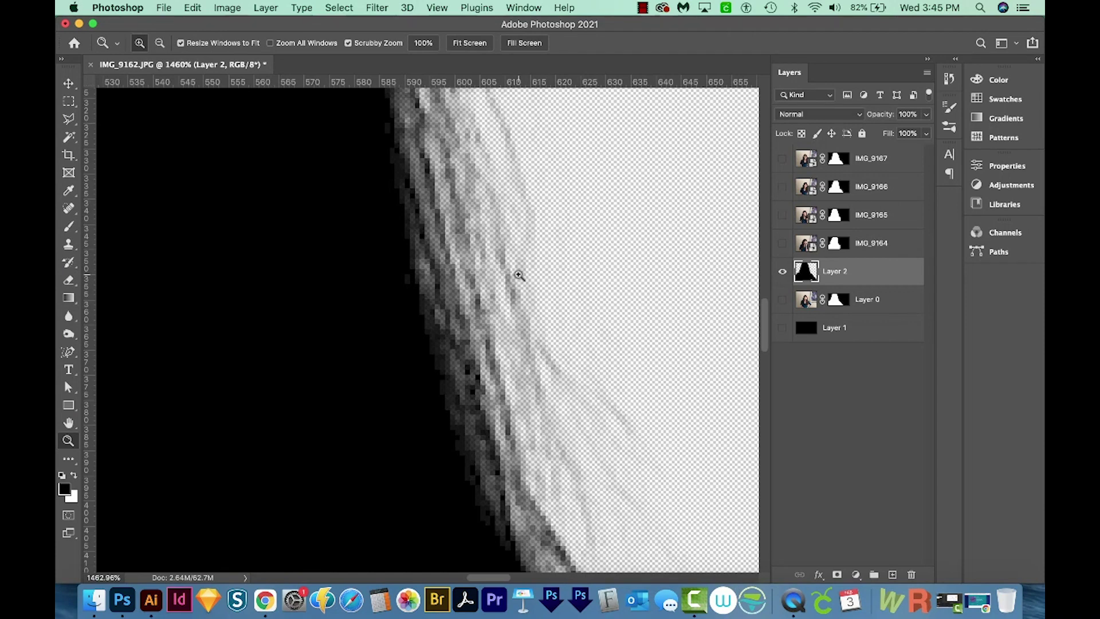
key("super+0")
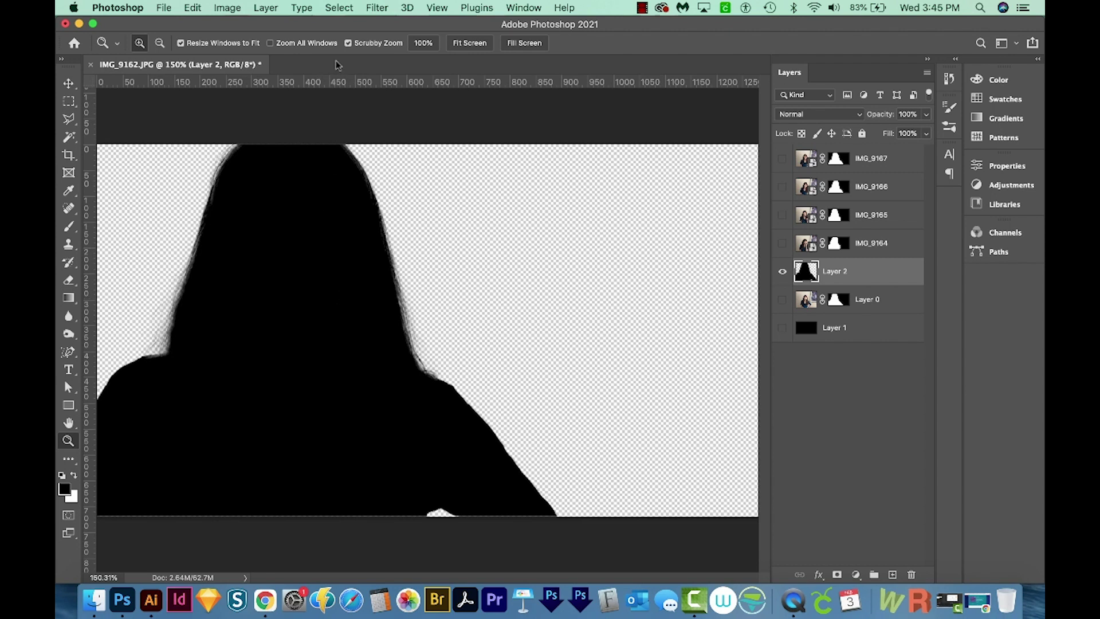
Step: Apply a 2.6-pixel Gaussian Blur to the black silhouette on Layer 2
left_click(381, 8)
mouse_move(432, 191)
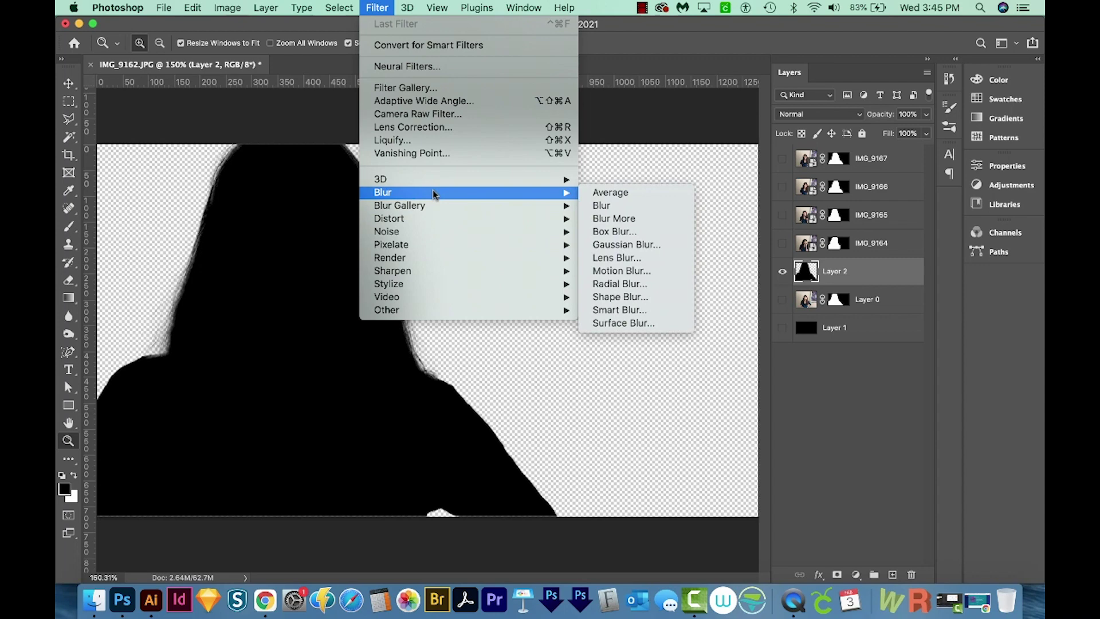
left_click(616, 244)
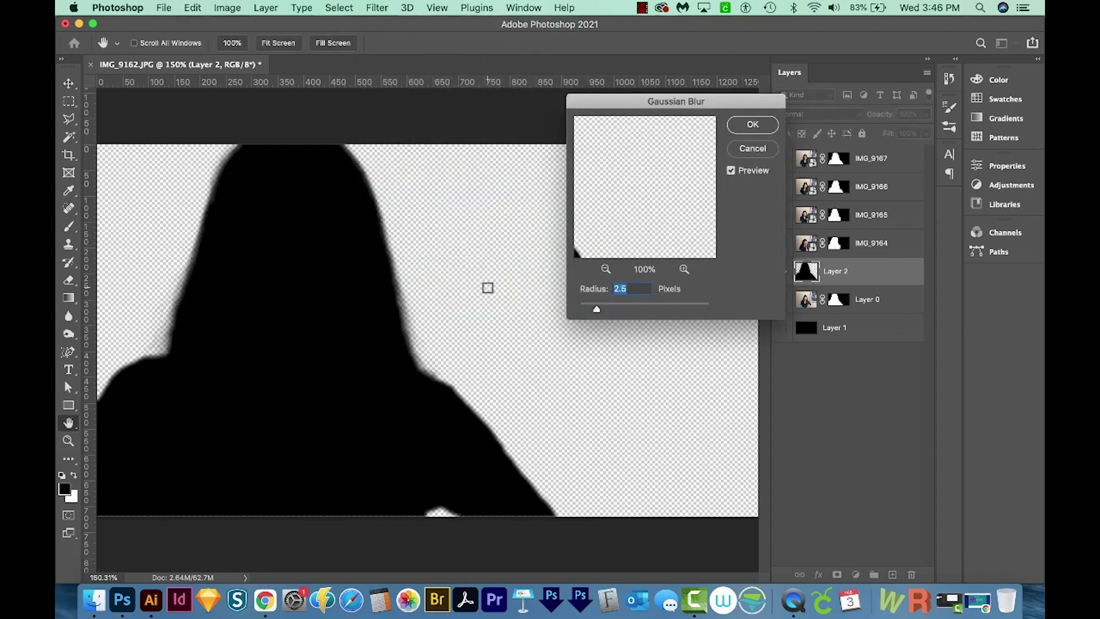
left_click_drag(631, 238, 644, 212)
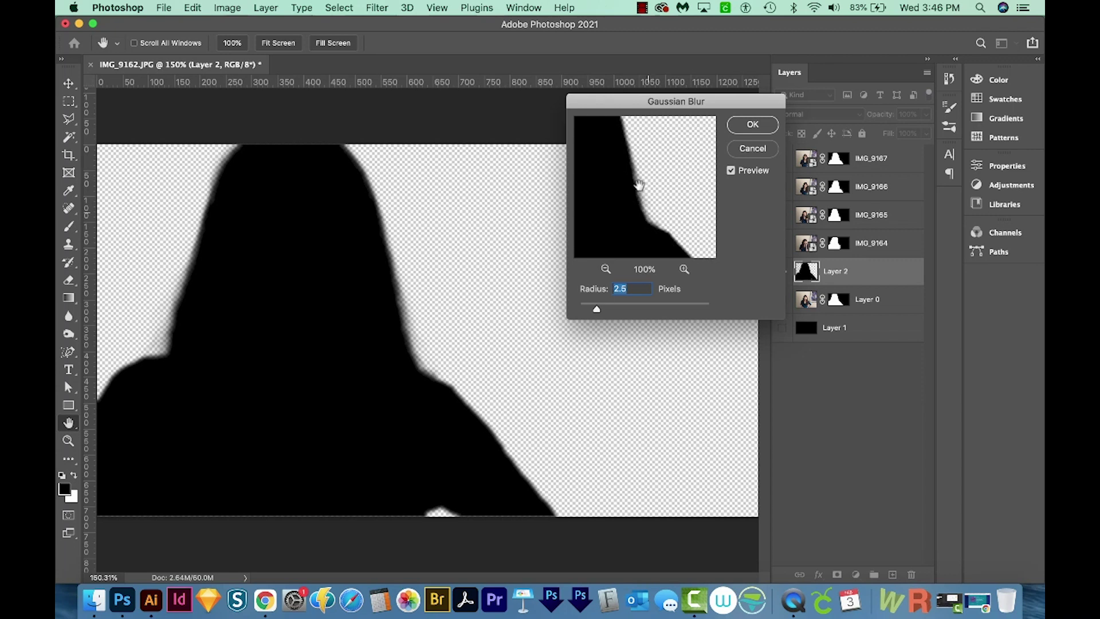
left_click(753, 125)
key("z")
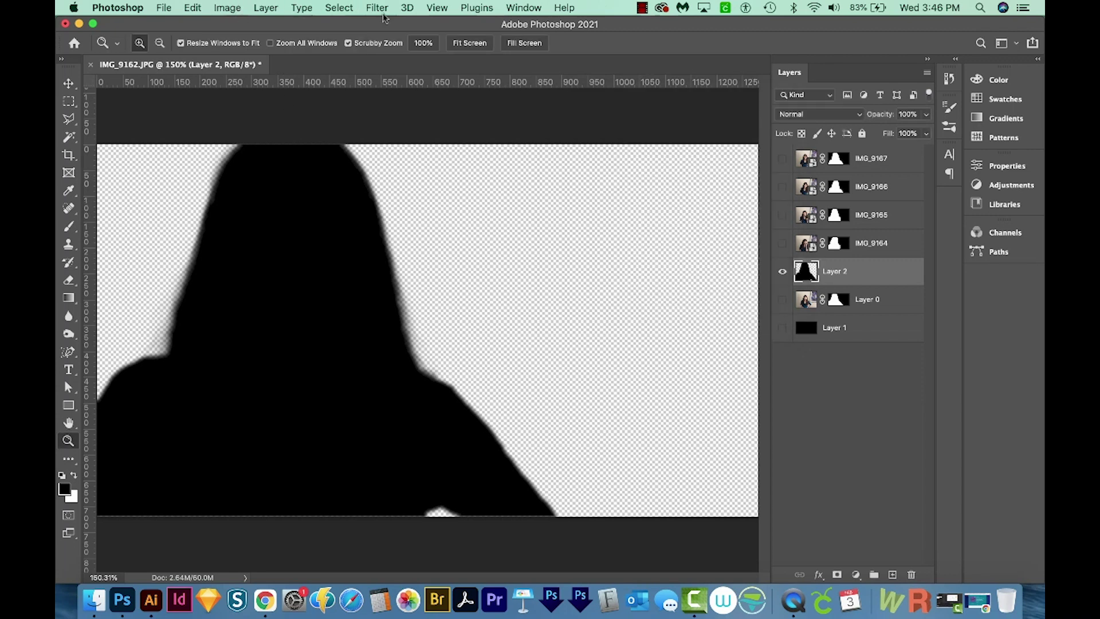
left_click(378, 8)
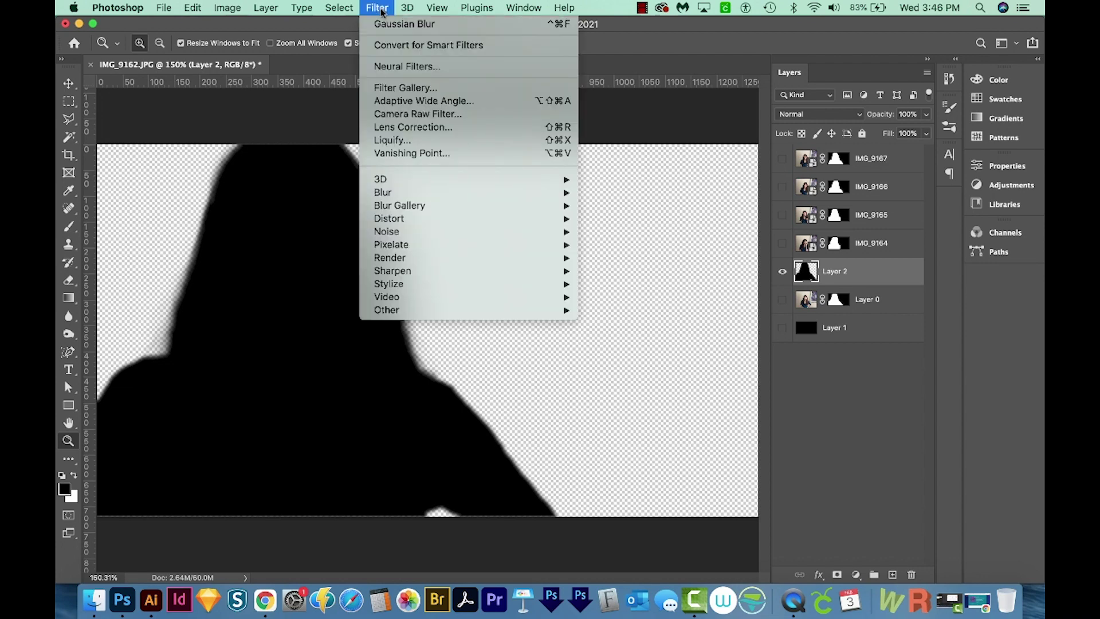
Step: Apply Unsharp Mask (Amount 323%, Radius 1000 px, Threshold 0) to the silhouette, then zoom to check the edge
mouse_move(410, 271)
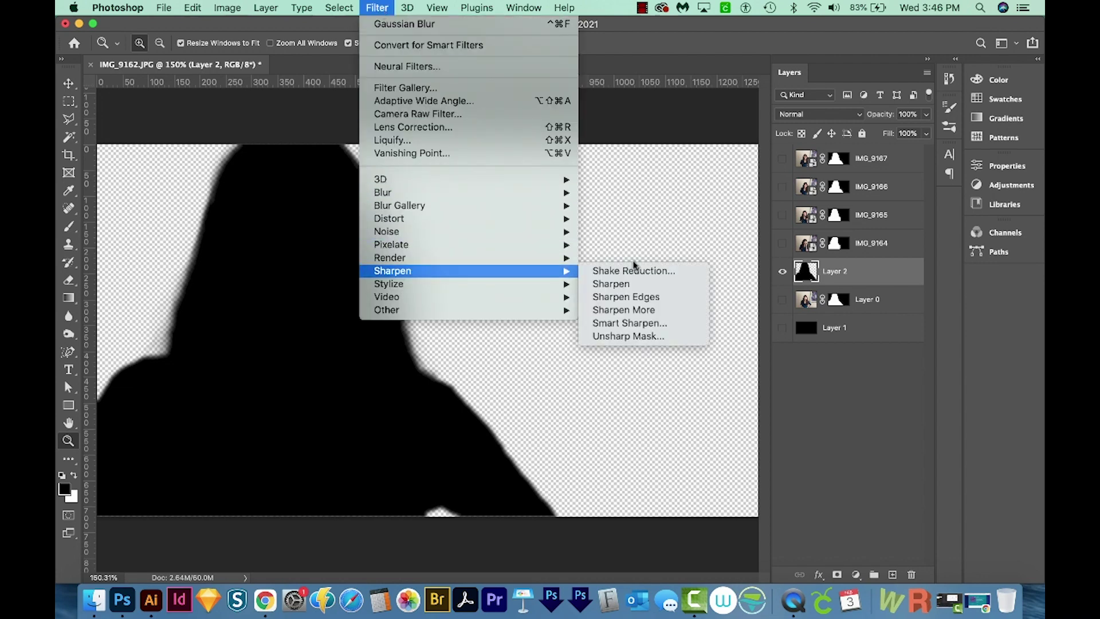
left_click(651, 336)
left_click_drag(903, 152, 609, 140)
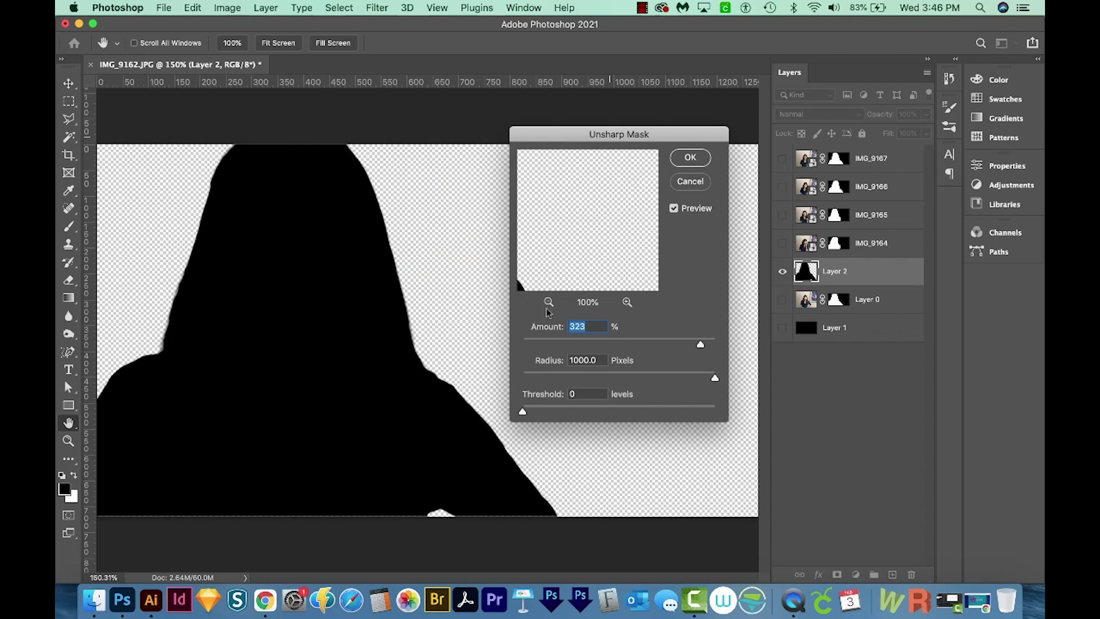
left_click_drag(562, 251, 606, 265)
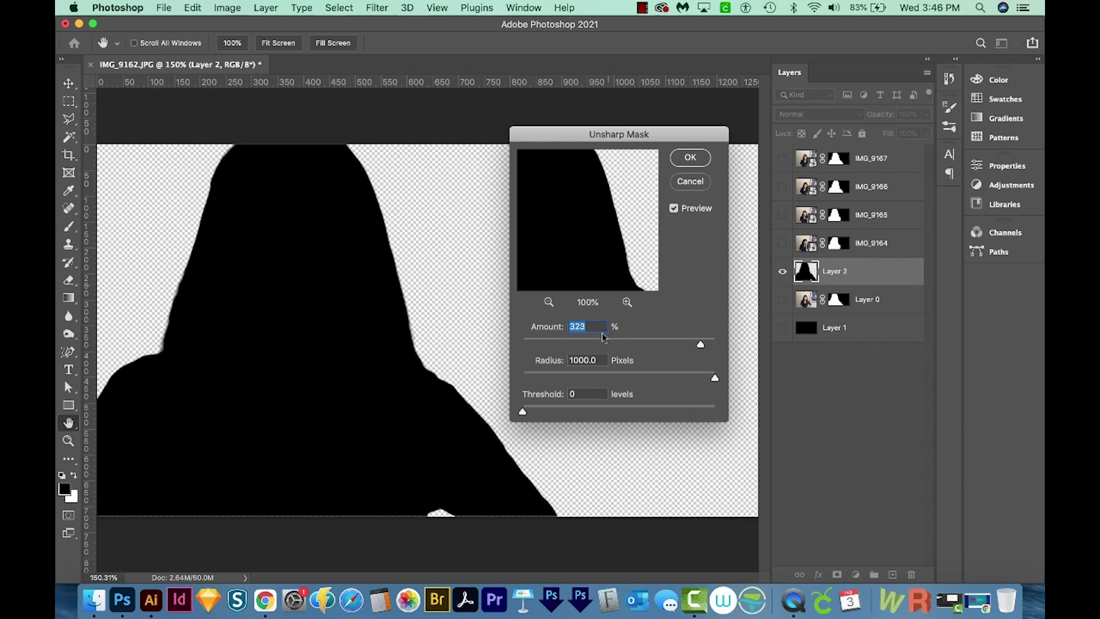
key("Tab")
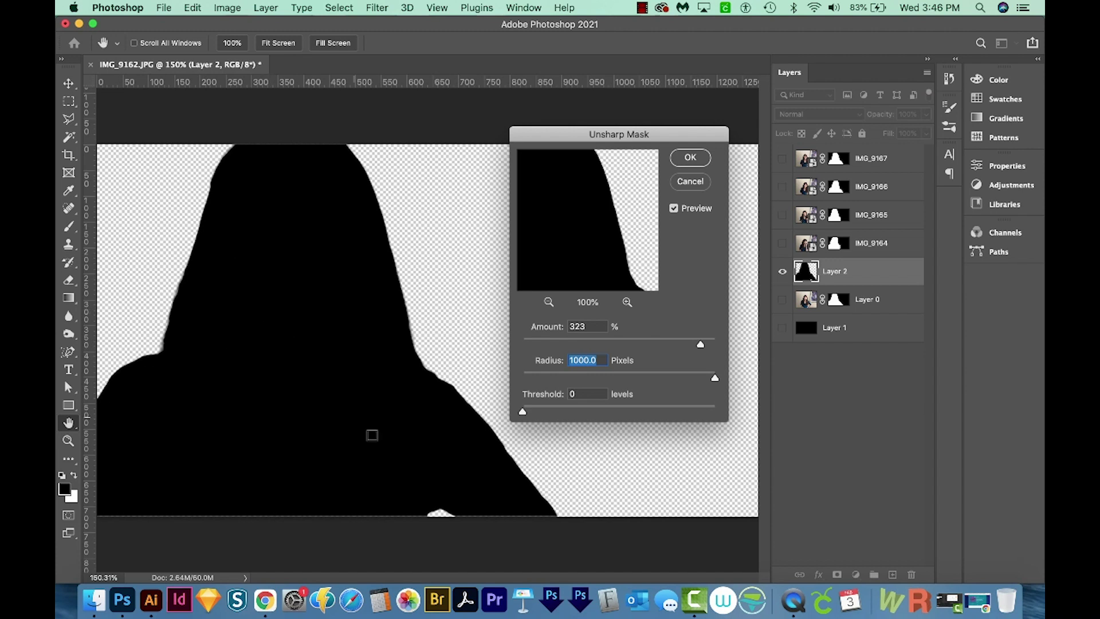
left_click(585, 323)
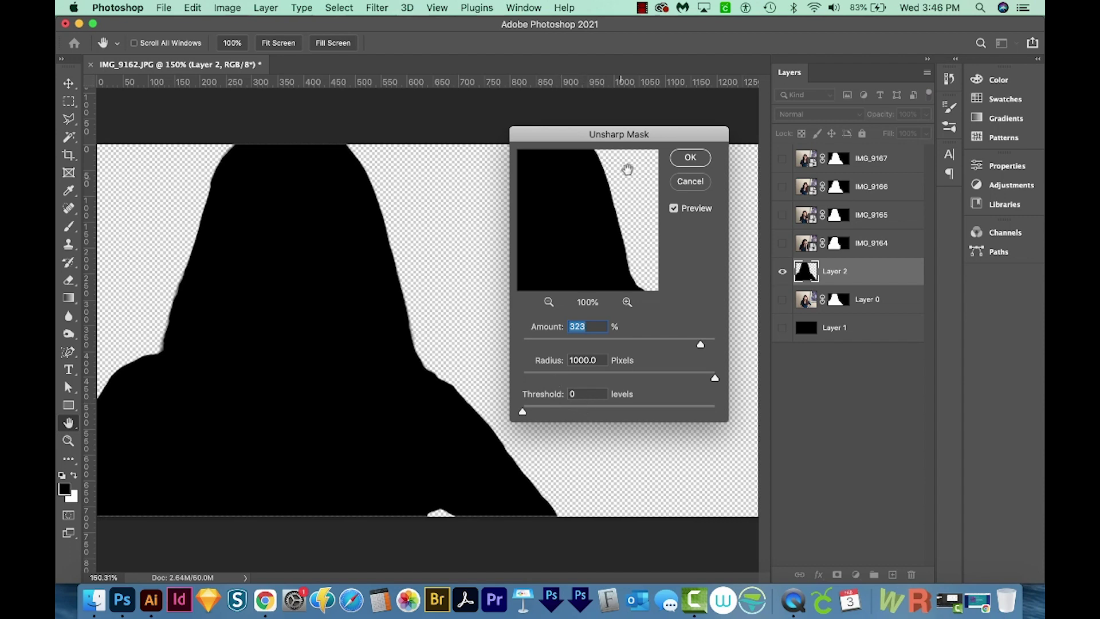
left_click(700, 162)
key("z")
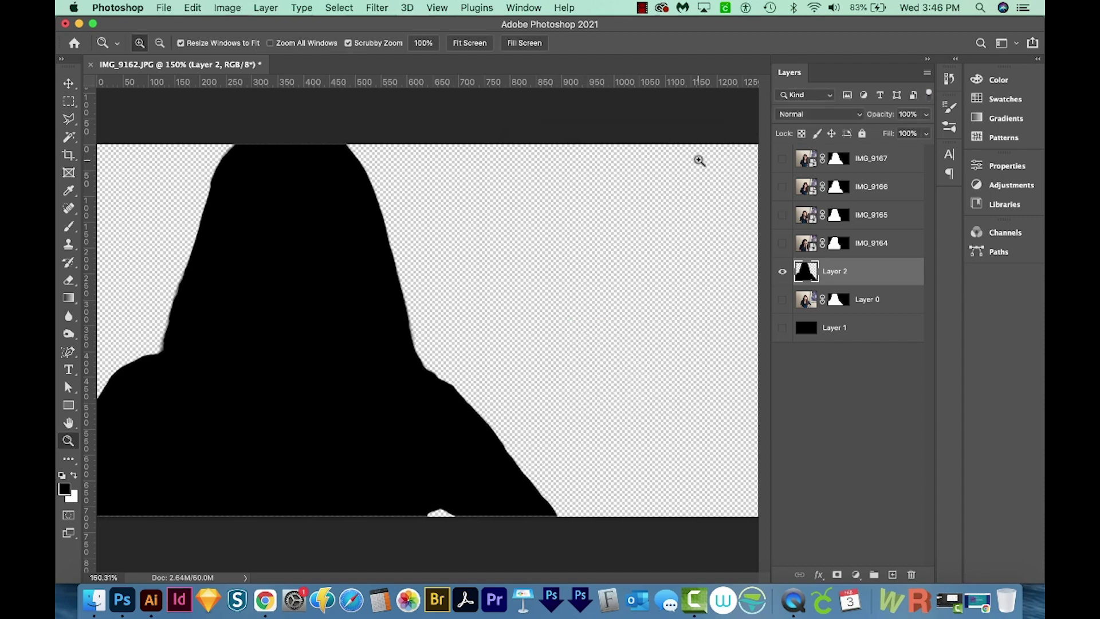
left_click_drag(399, 305, 473, 277)
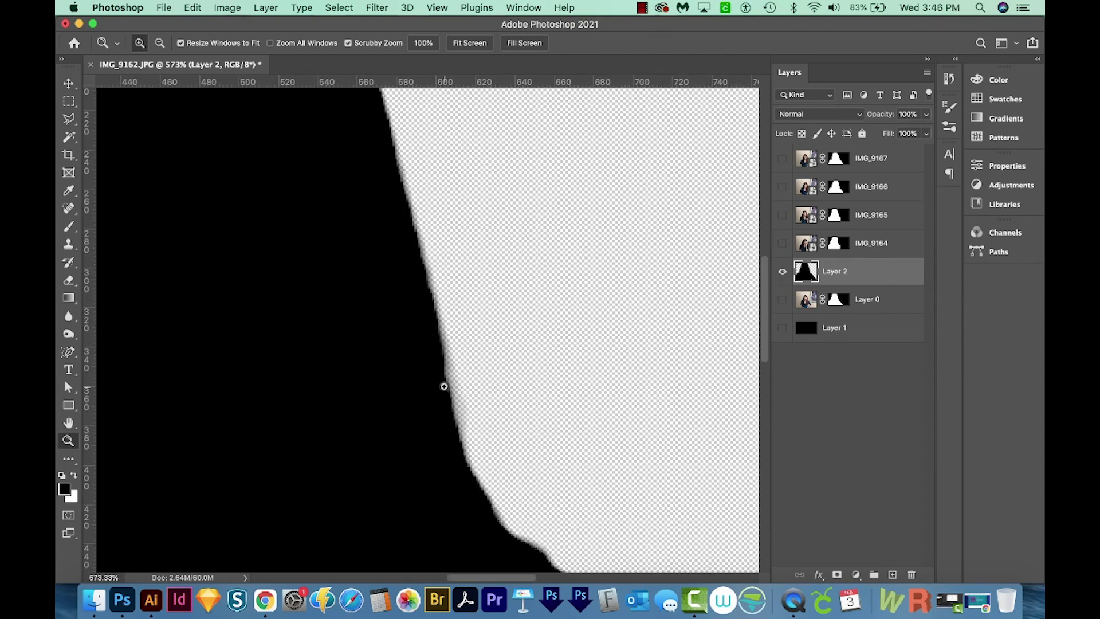
key("super+0")
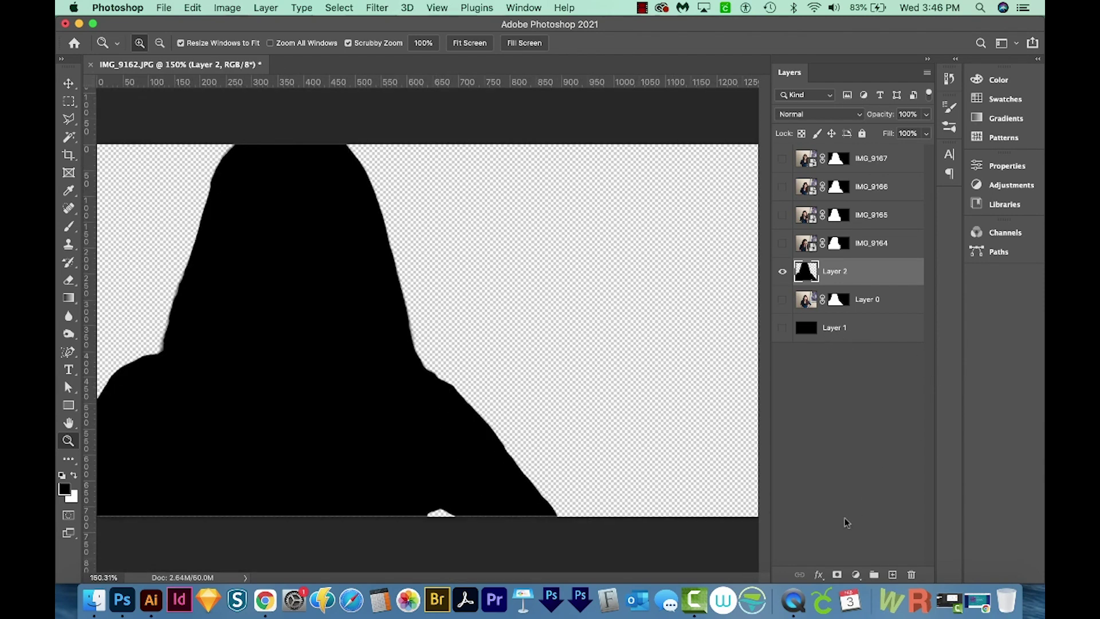
Step: Add a 27-pixel white outside Stroke effect to the Layer 2 silhouette
left_click(819, 574)
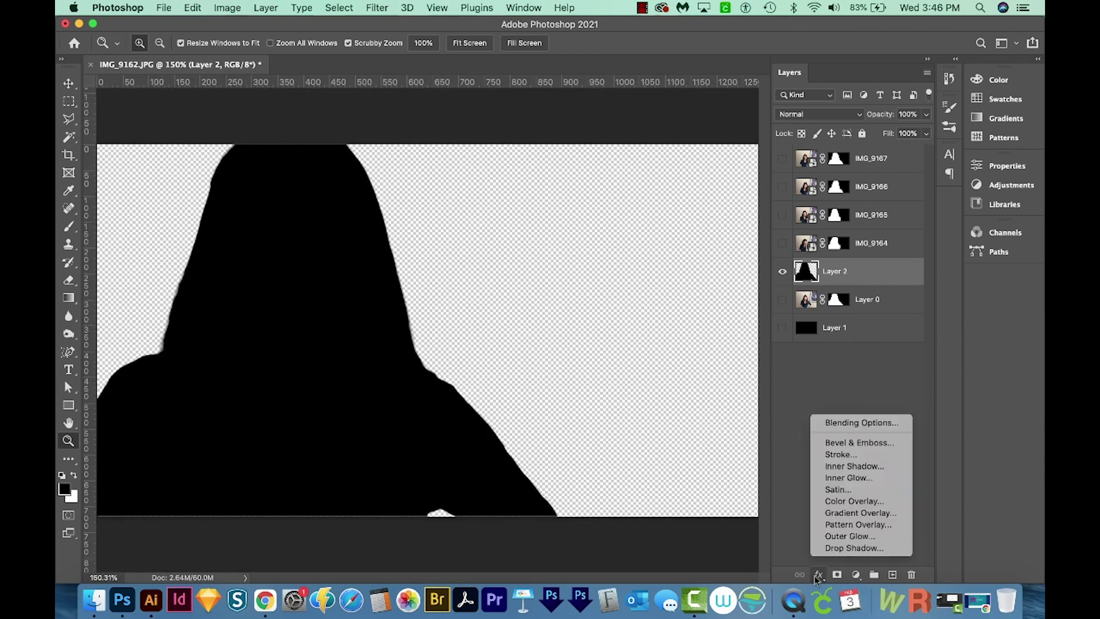
left_click(851, 454)
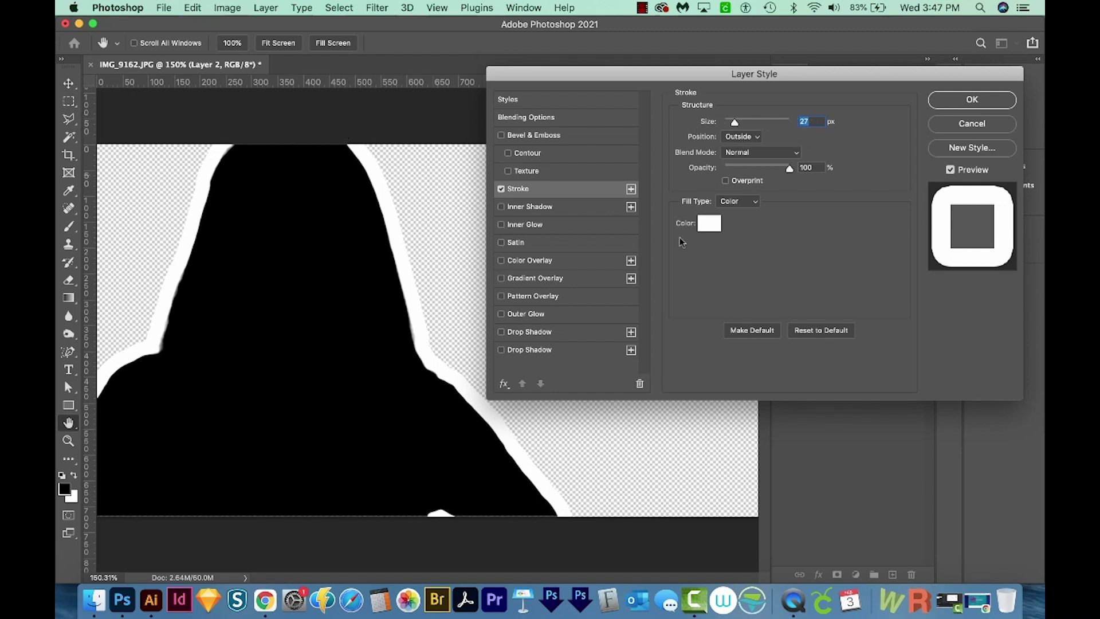
key("Return")
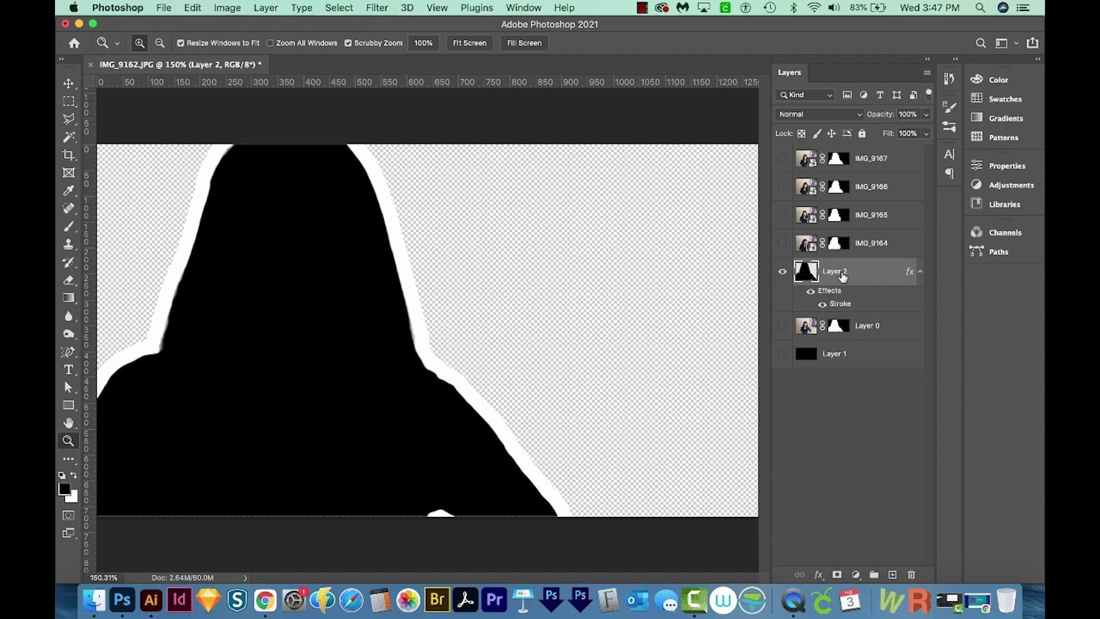
Step: Move Layer 2 below Layer 0 and make Layer 0 and Layer 1 visible
left_click_drag(839, 274, 841, 344)
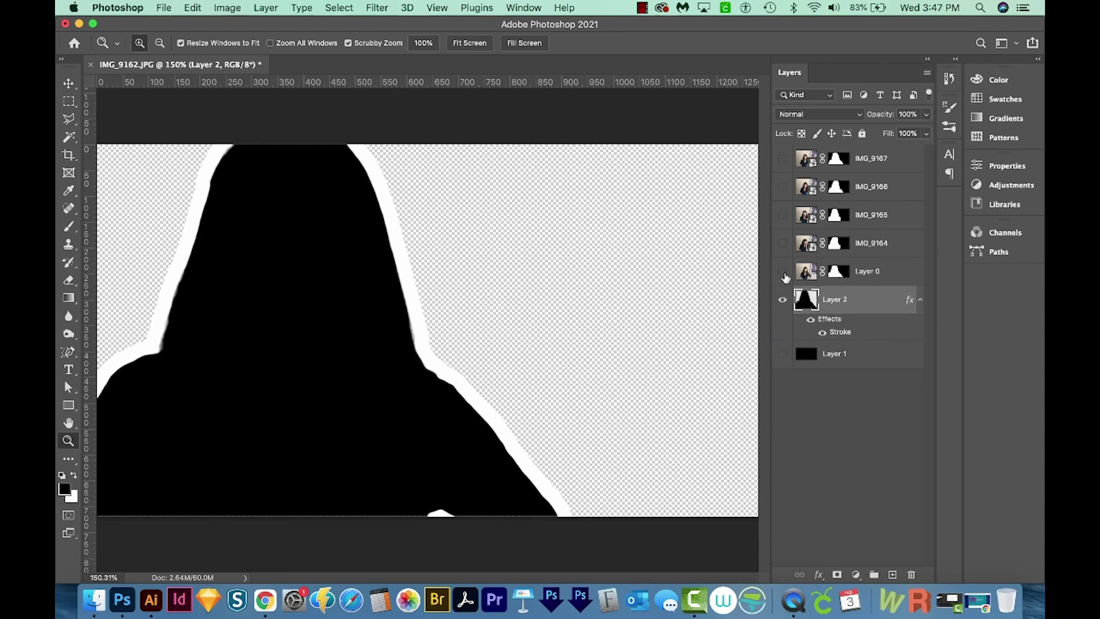
left_click(782, 272)
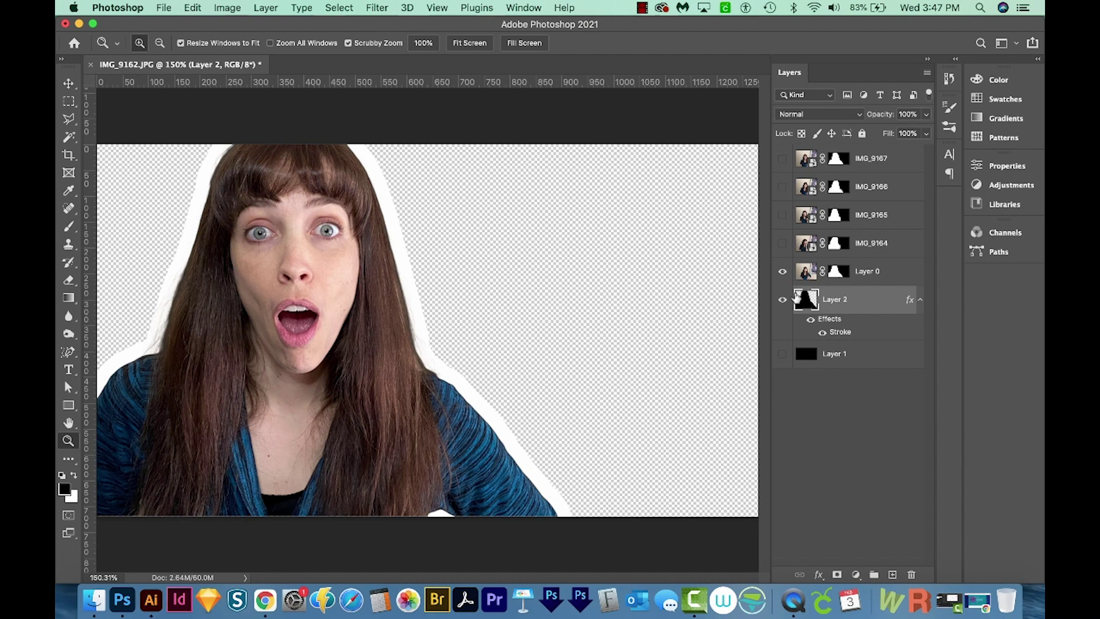
left_click(782, 355)
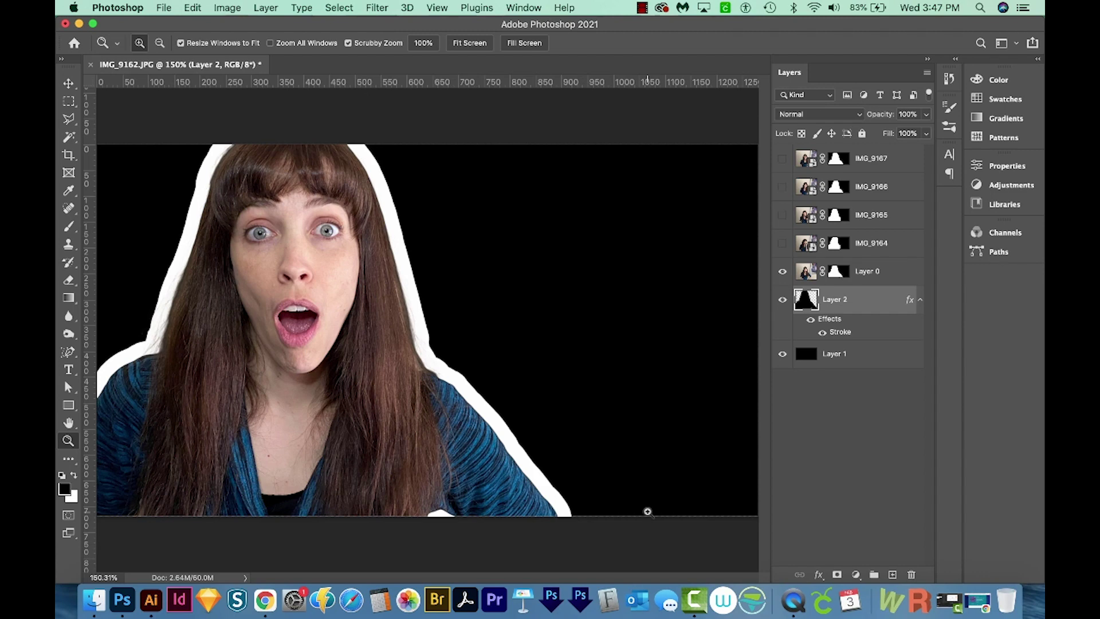
scroll(413, 356, "up", 5)
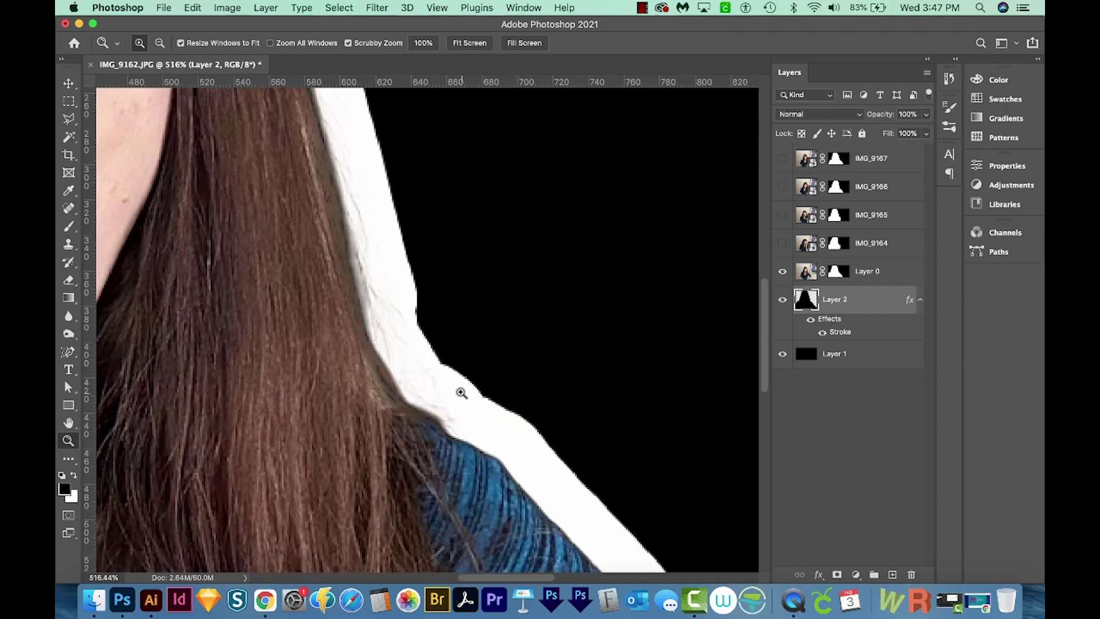
key("super+minus")
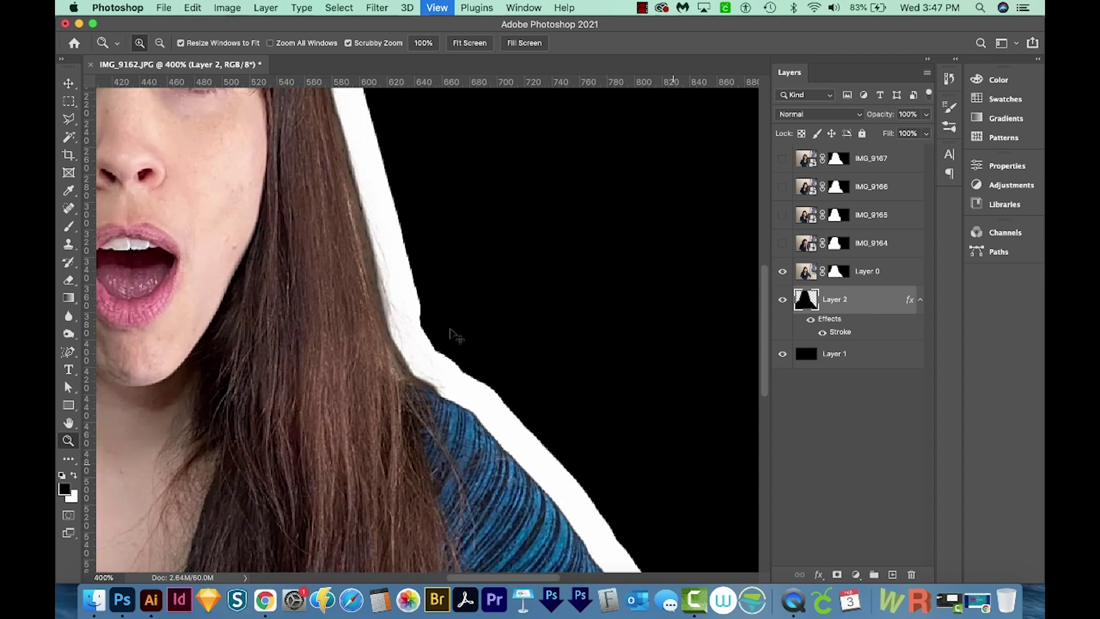
scroll(455, 337, "down", 10)
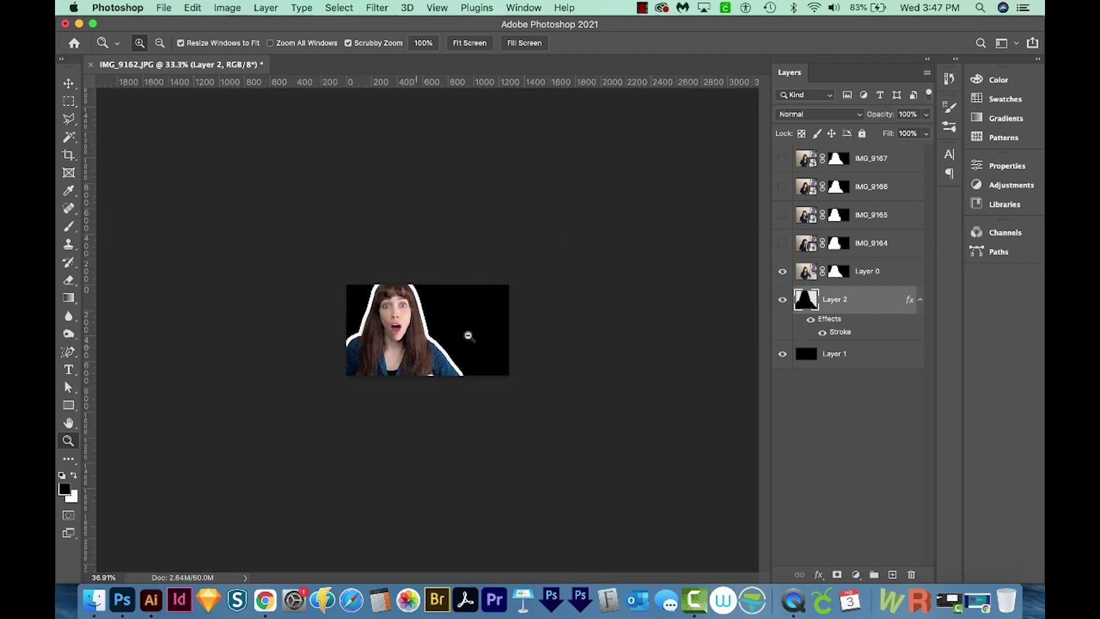
scroll(468, 336, "up", 8)
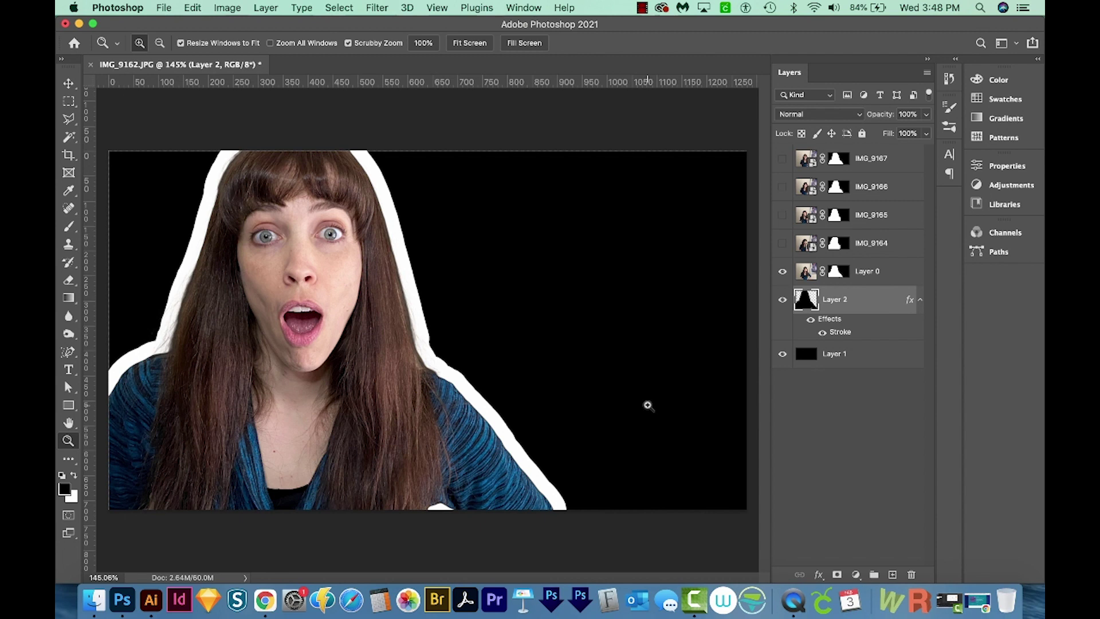
key("super+1")
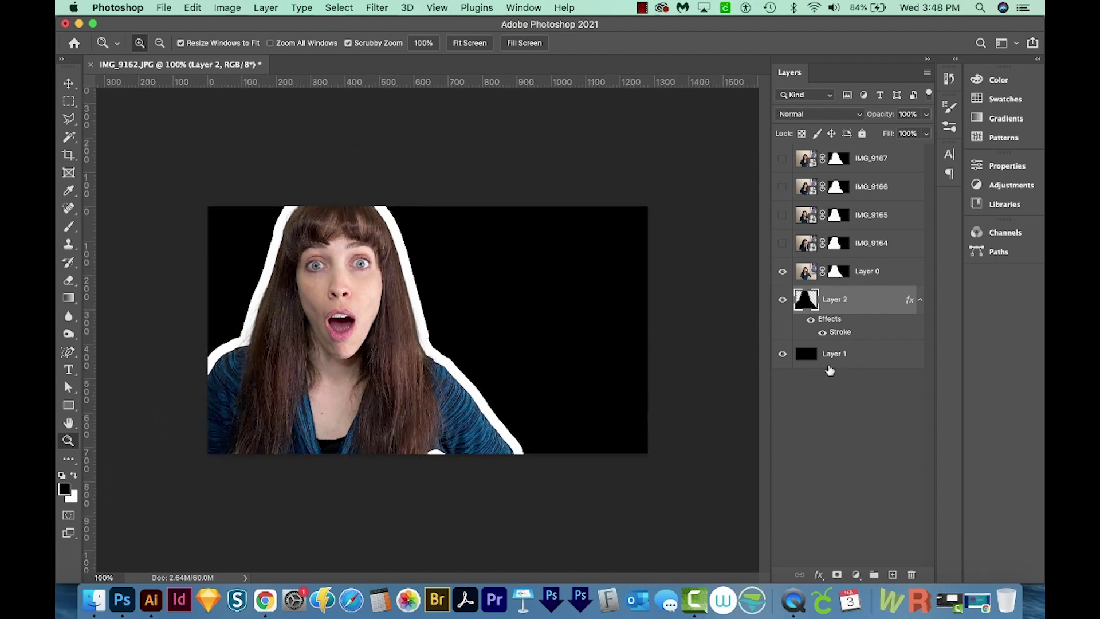
Step: Preview 1.jpg in the Finder project folder and drag it into the Photoshop document
left_click(86, 605)
left_click(424, 261)
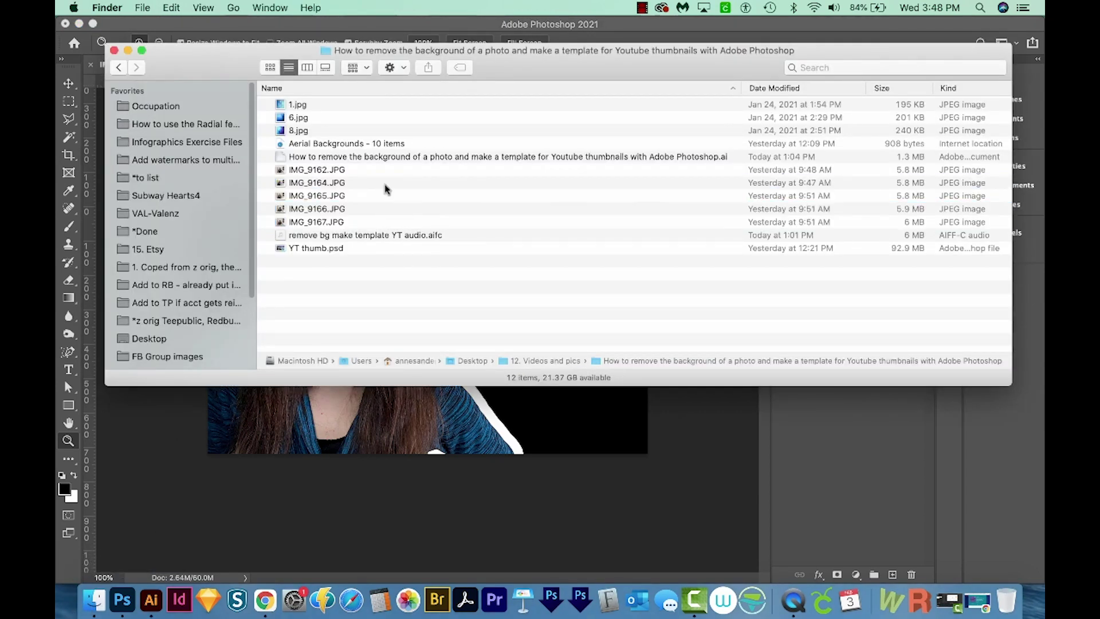
left_click(312, 105)
key("space")
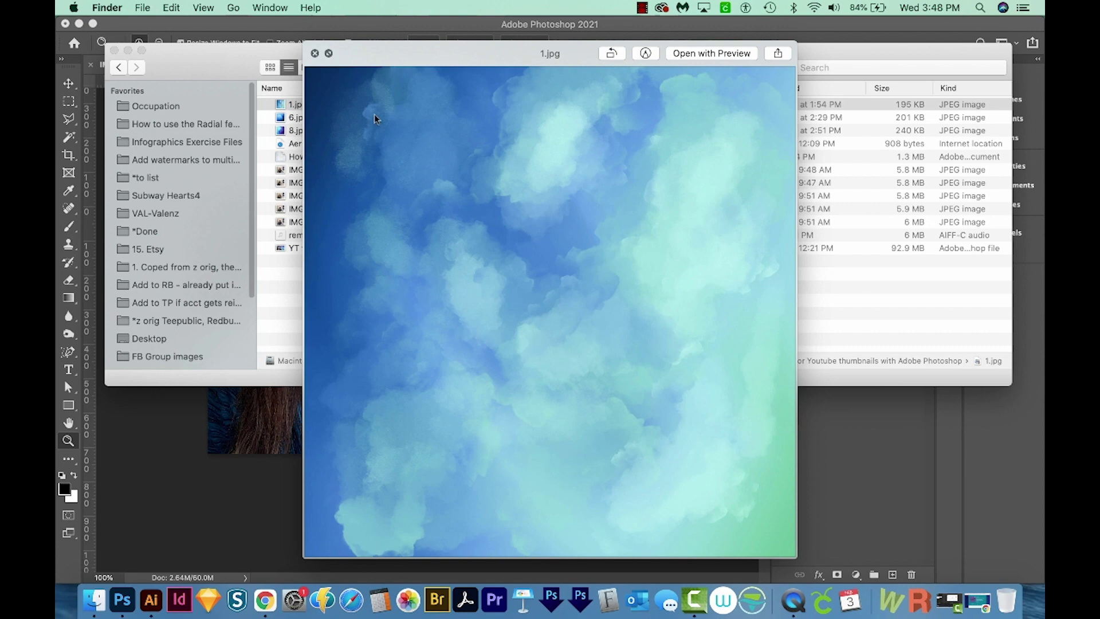
key("space")
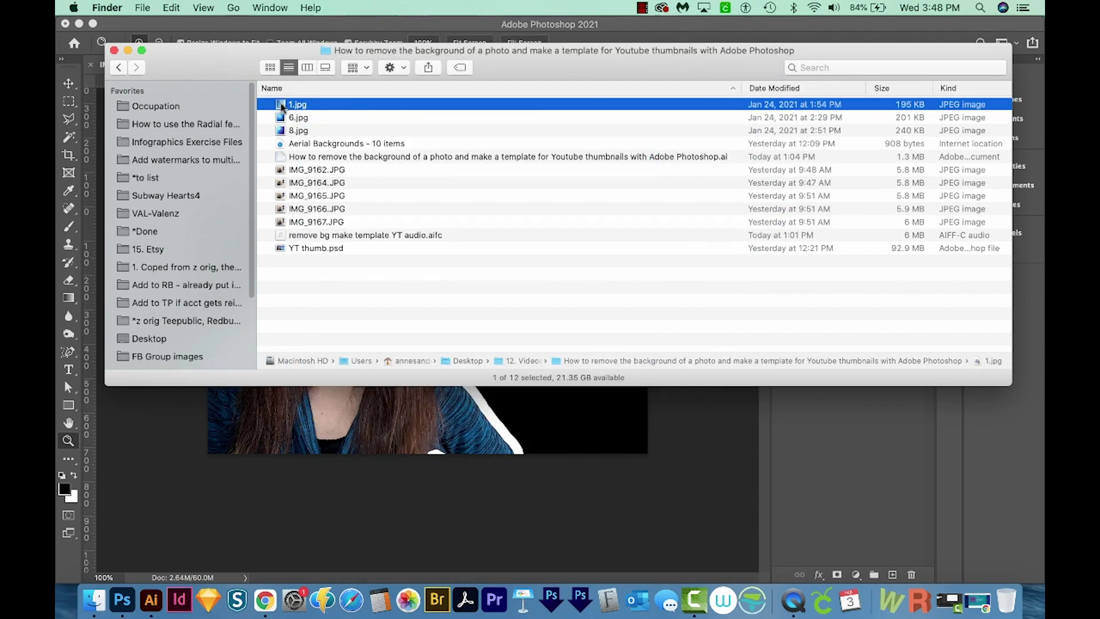
left_click_drag(282, 107, 362, 430)
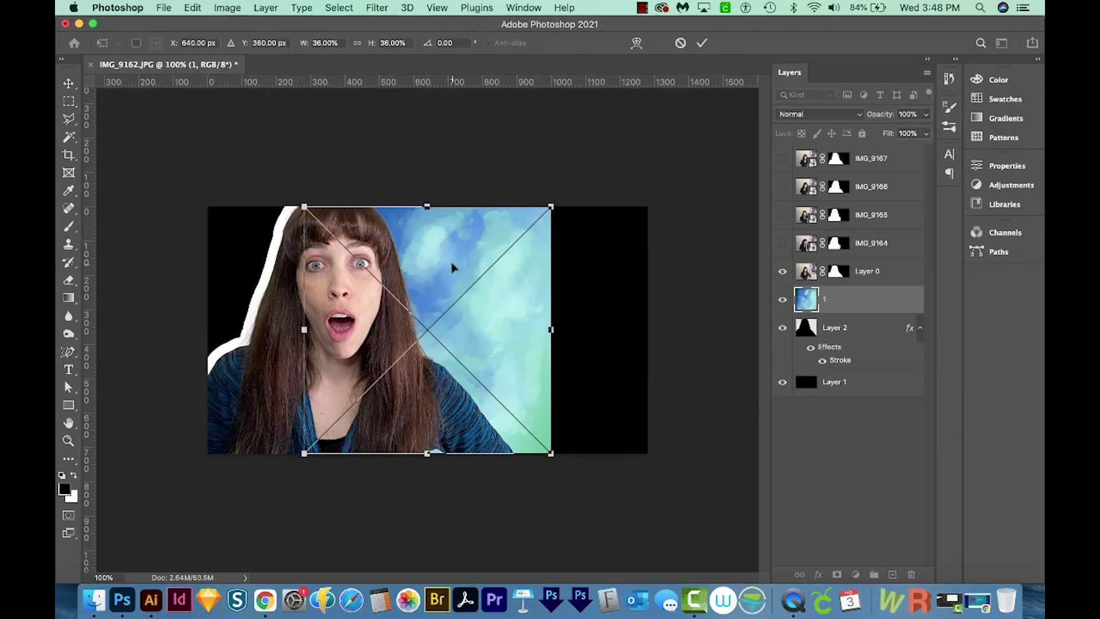
Step: Scale the placed 1.jpg to 79.01% and rotate it 150° so it fills the canvas
left_click_drag(544, 204, 723, 91)
key("super+minus")
key("super+minus")
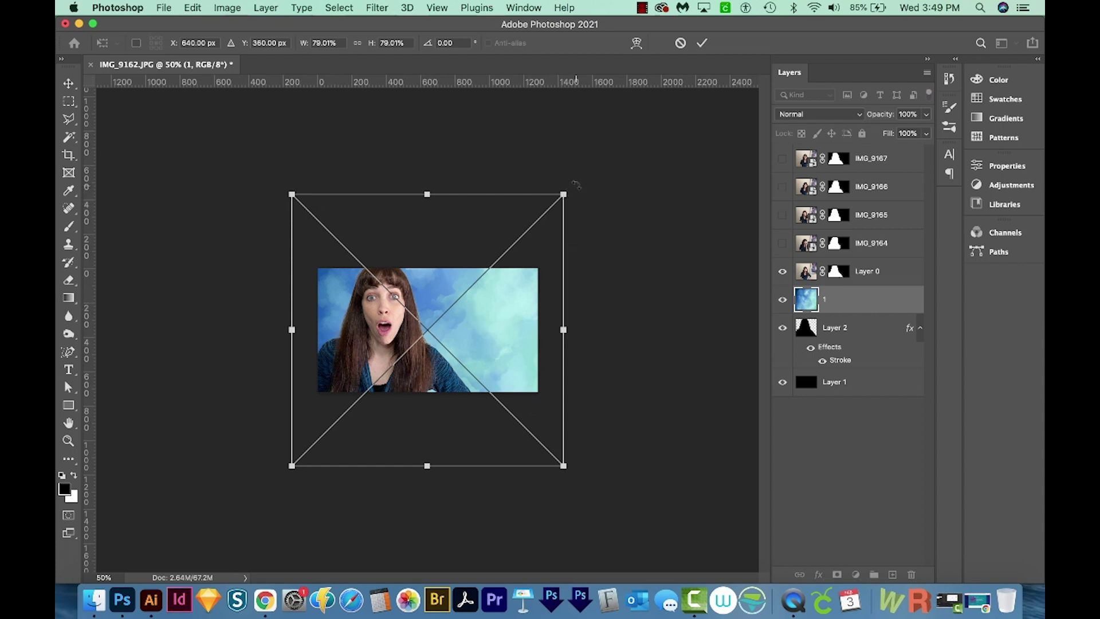
left_click_drag(576, 184, 376, 547)
mouse_move(453, 363)
left_mouse_down()
mouse_move(419, 355)
mouse_move(456, 347)
left_mouse_up()
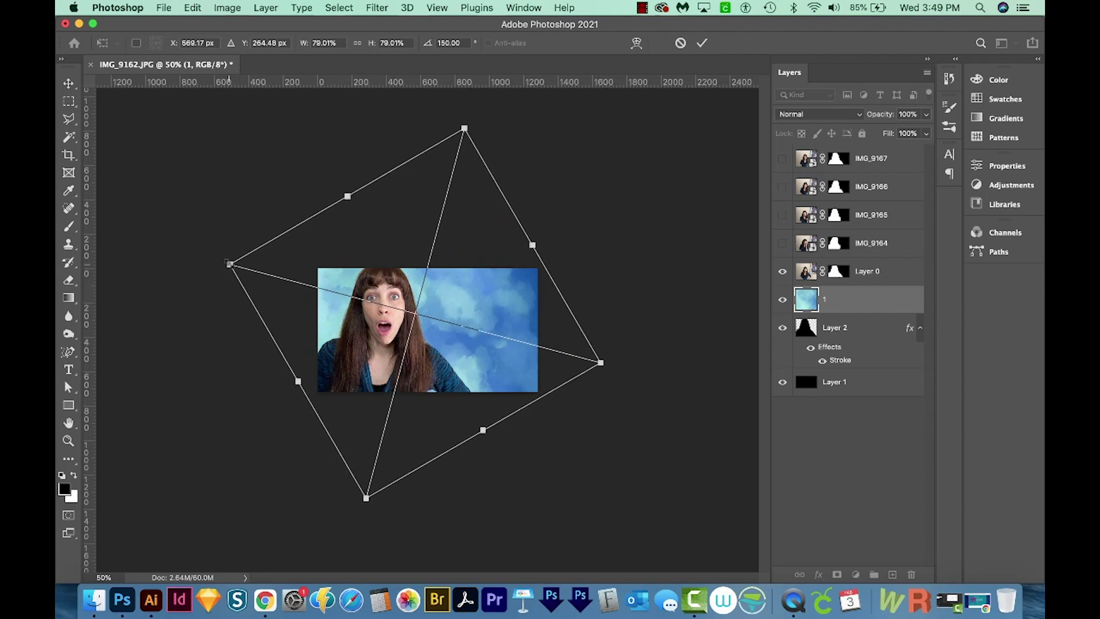
left_click_drag(229, 264, 138, 239)
key("Return")
key("z")
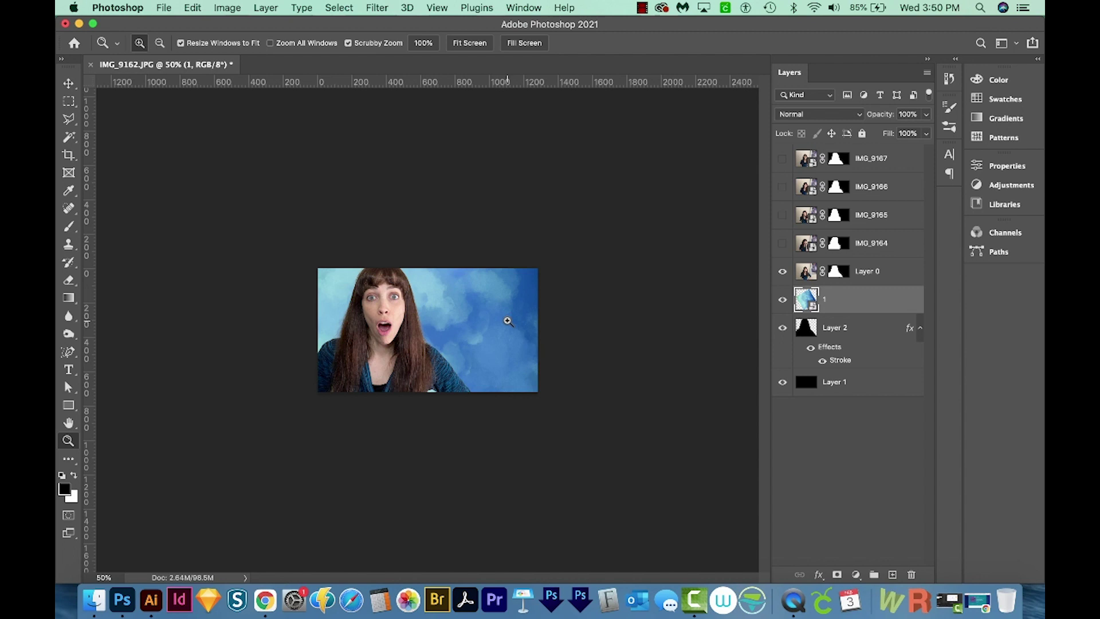
Step: Add a 'What does a' text layer in the upper right and scale it much larger
left_click_drag(508, 321, 660, 382)
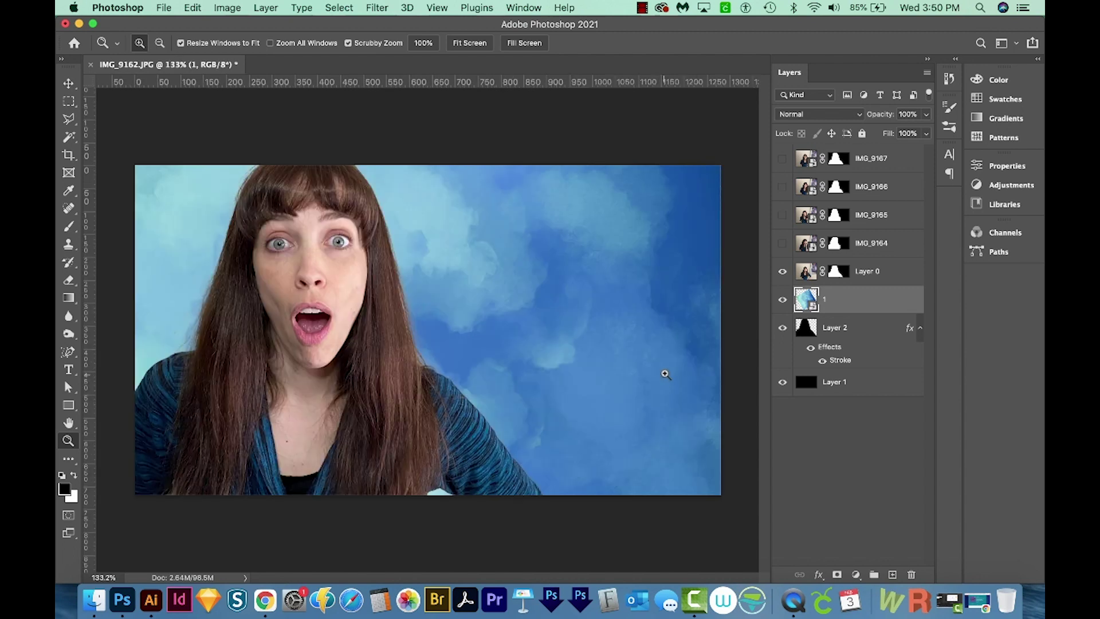
key("t")
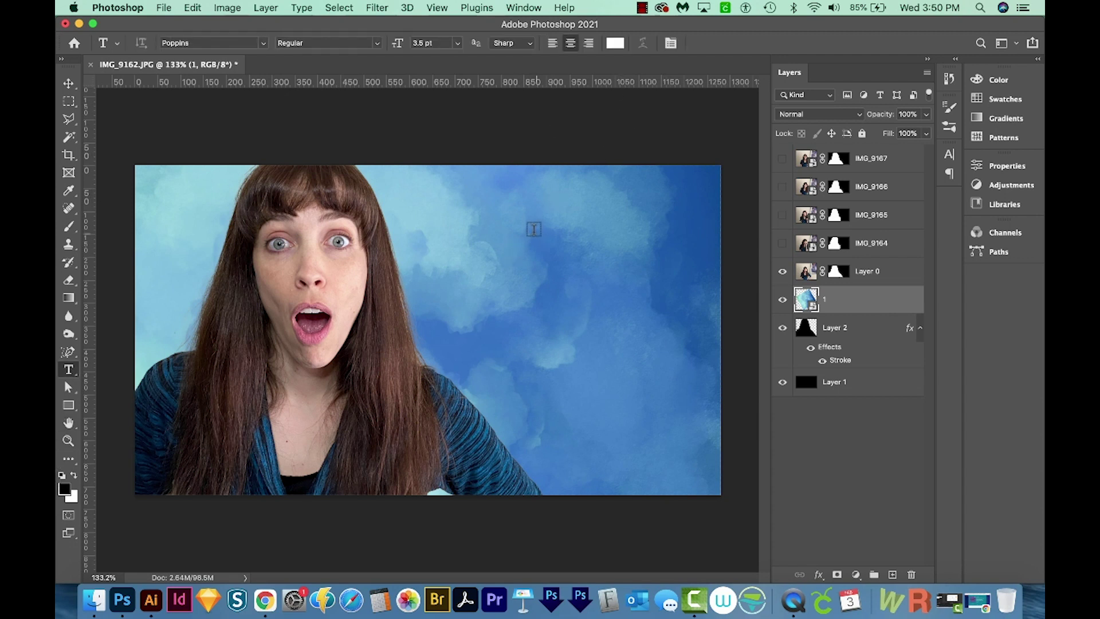
left_click(525, 231)
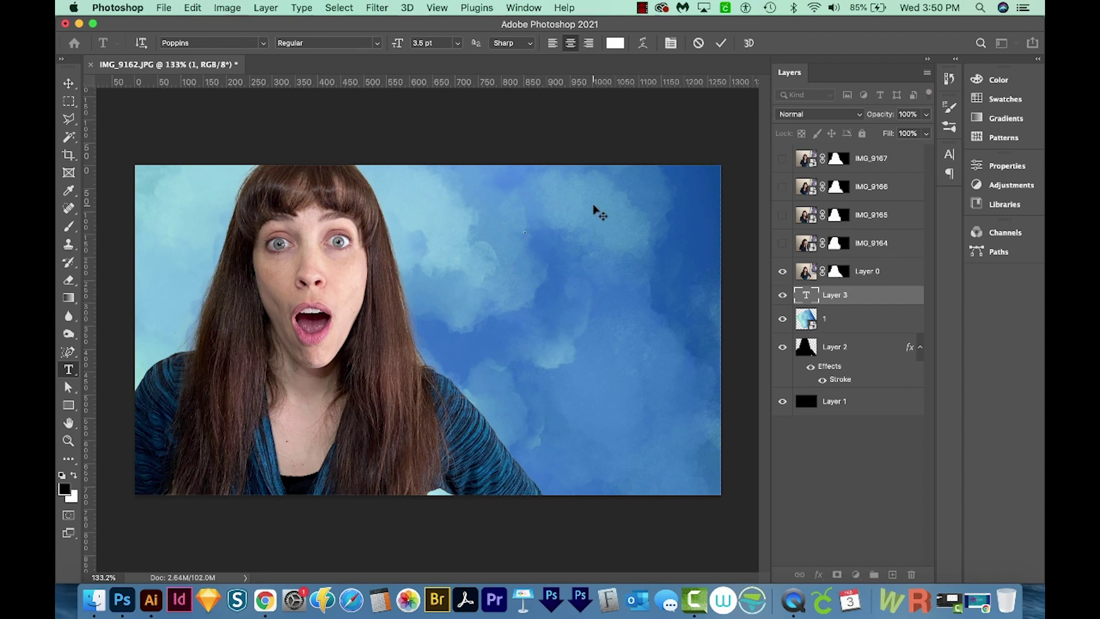
left_click(69, 84)
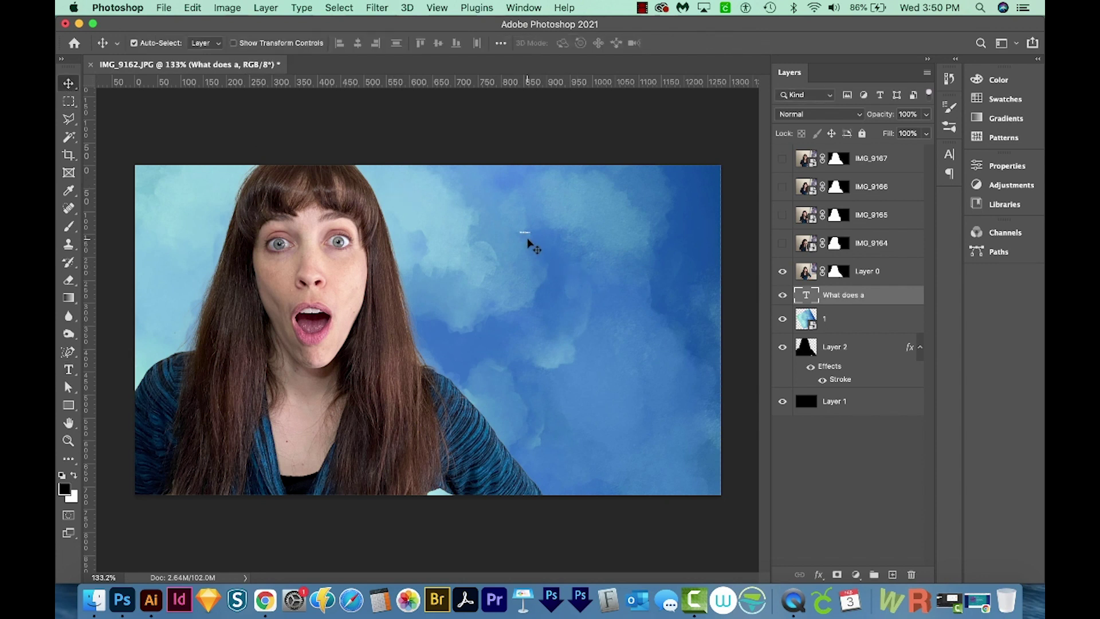
key("super+t")
left_click_drag(535, 236, 695, 361)
left_click_drag(605, 249, 557, 229)
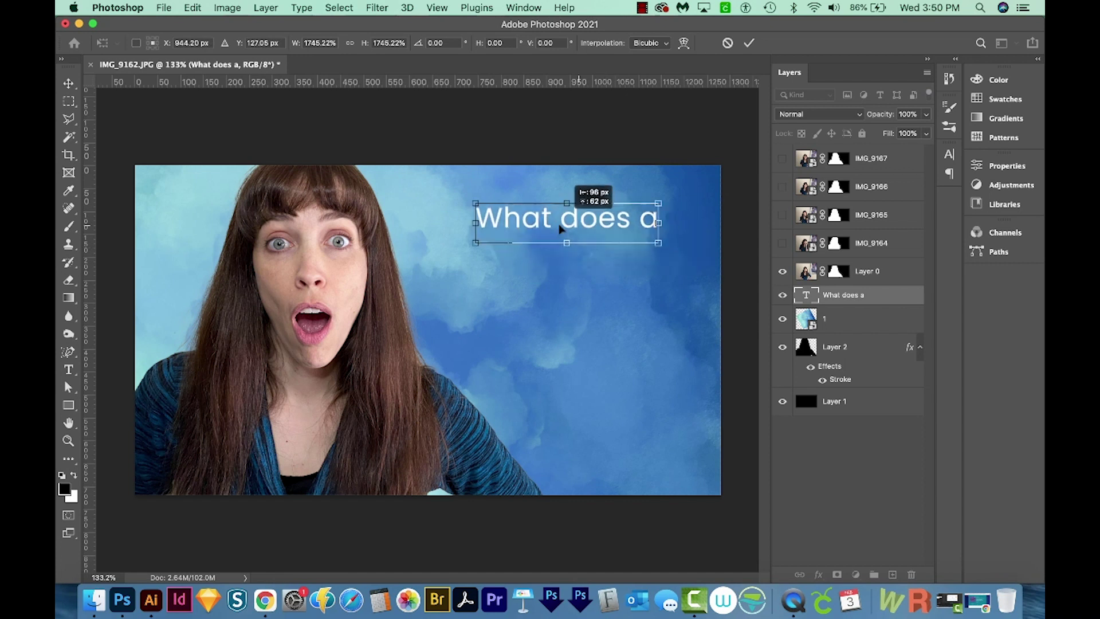
Step: Change the 'What does a' text colour to white (#ffffff)
double_click(559, 228)
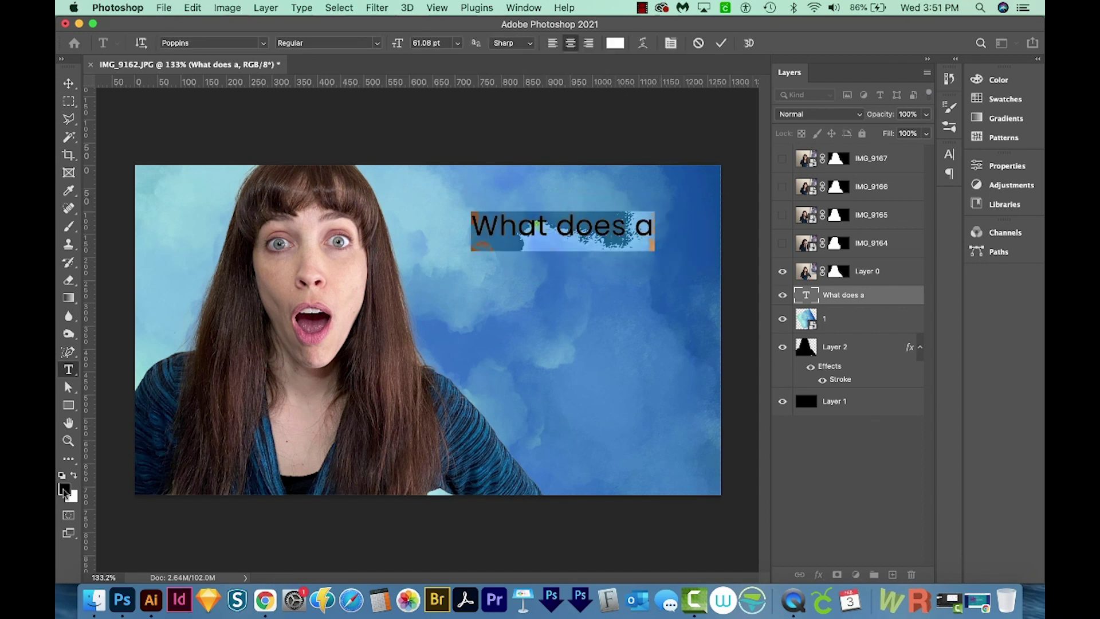
left_click(64, 488)
left_click(123, 132)
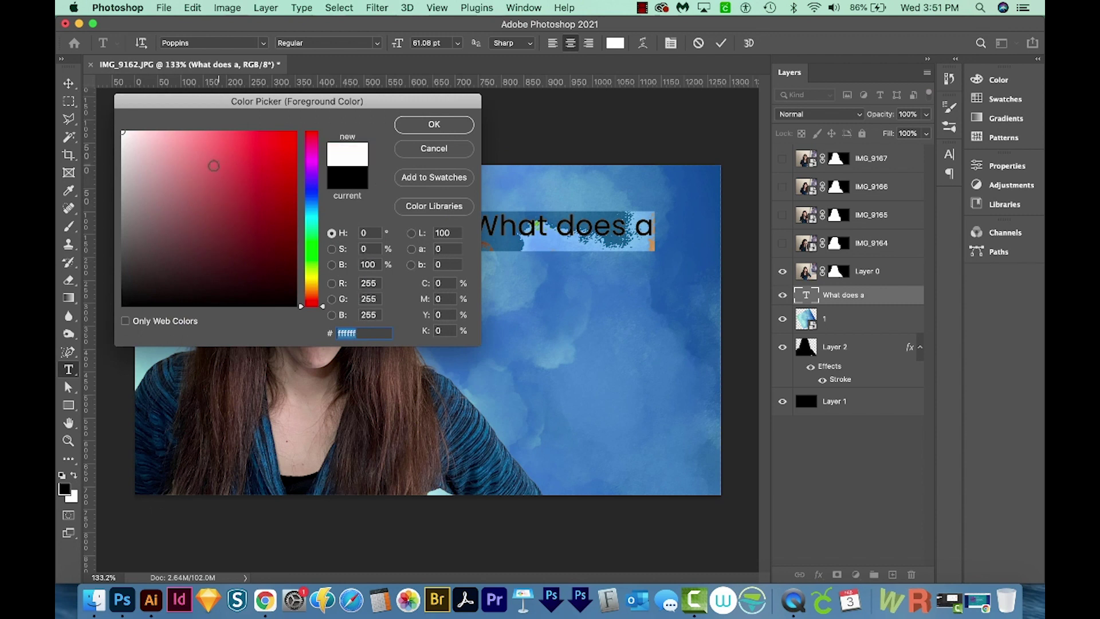
left_click(463, 127)
key("Escape")
Step: Duplicate the 'What does a' text layer and move the copy below the original line
key("m")
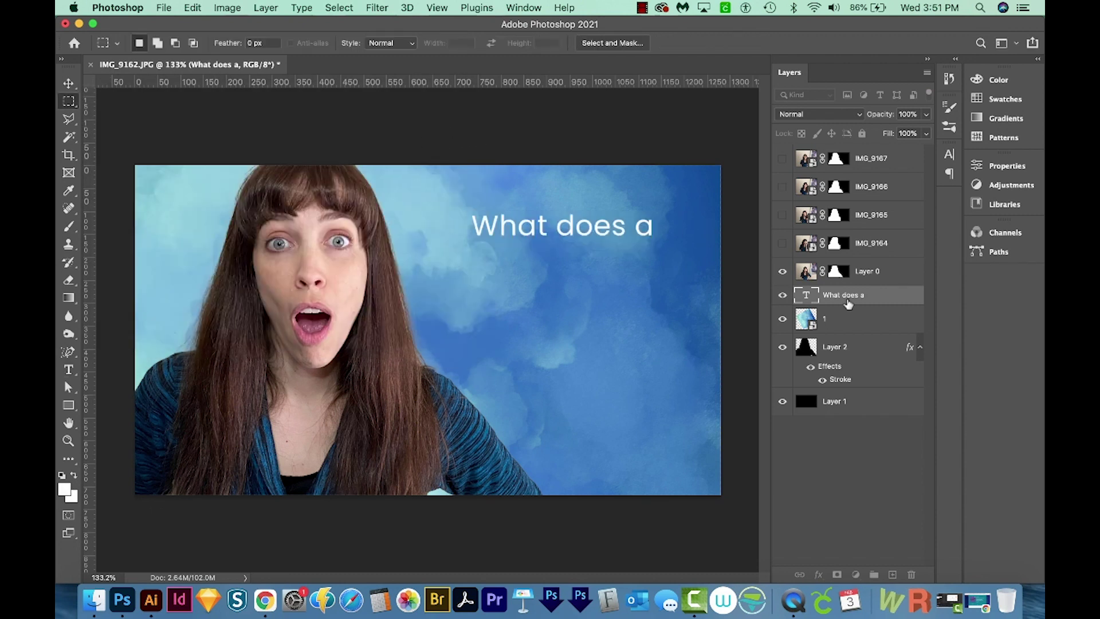
left_click_drag(849, 298, 854, 312)
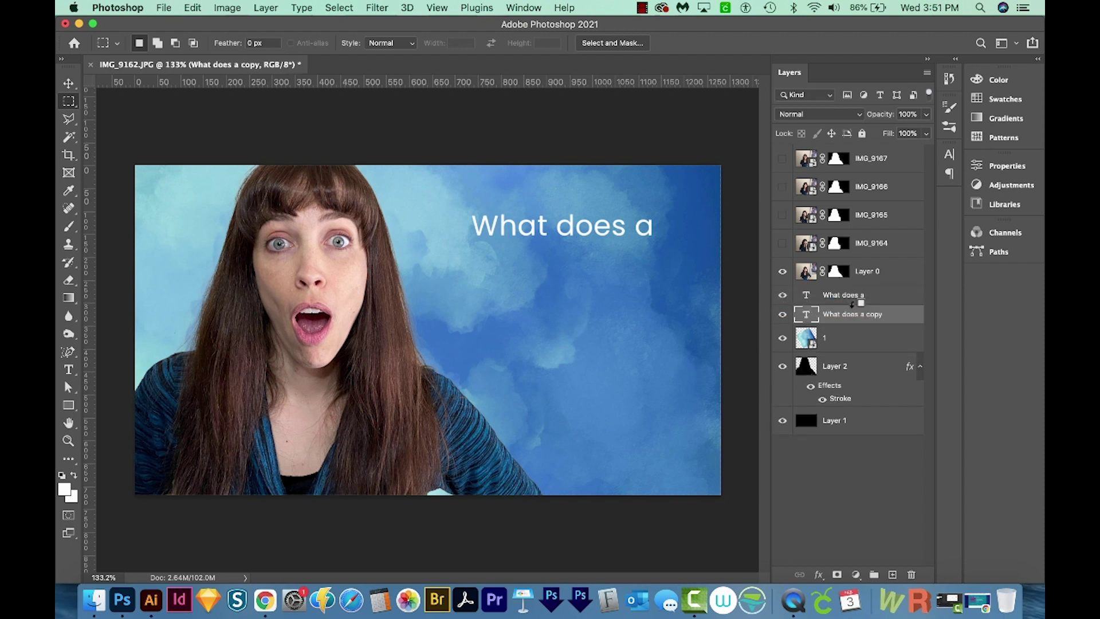
key("v")
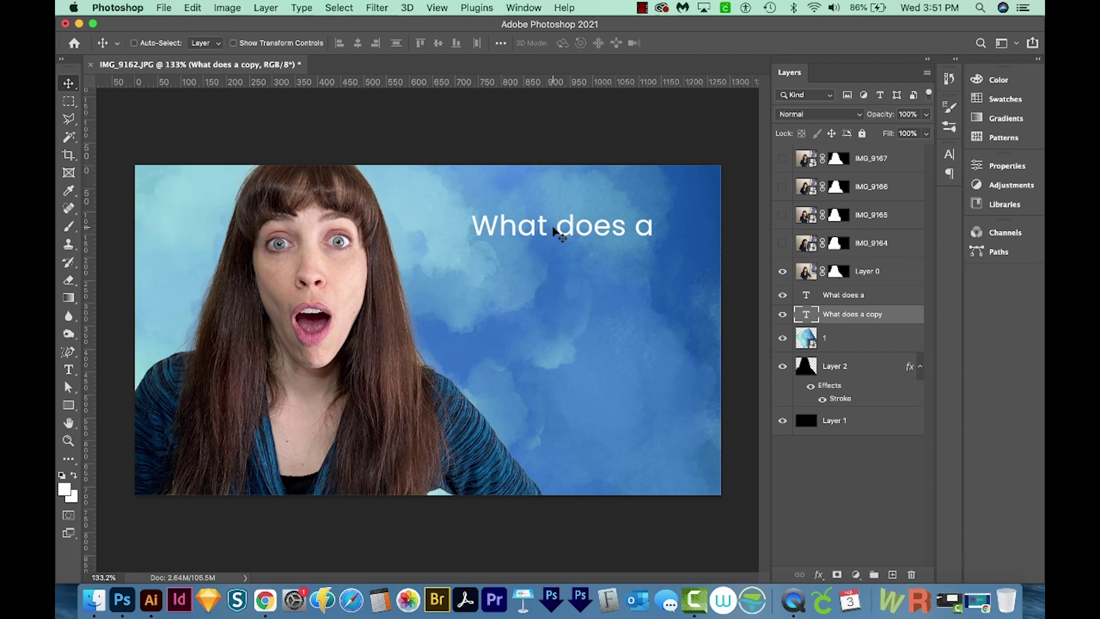
left_click_drag(555, 232, 551, 278)
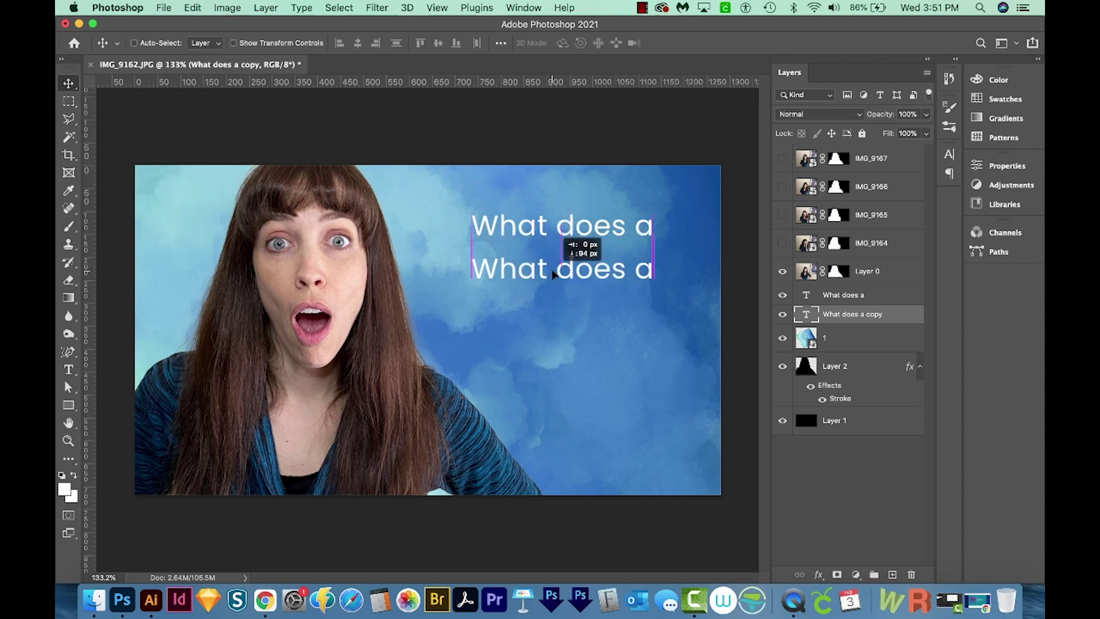
left_click_drag(554, 274, 556, 276)
Step: Retype the copied line as 'GRAPHIC' and 'DESIGNER' on two lines
left_click(70, 371)
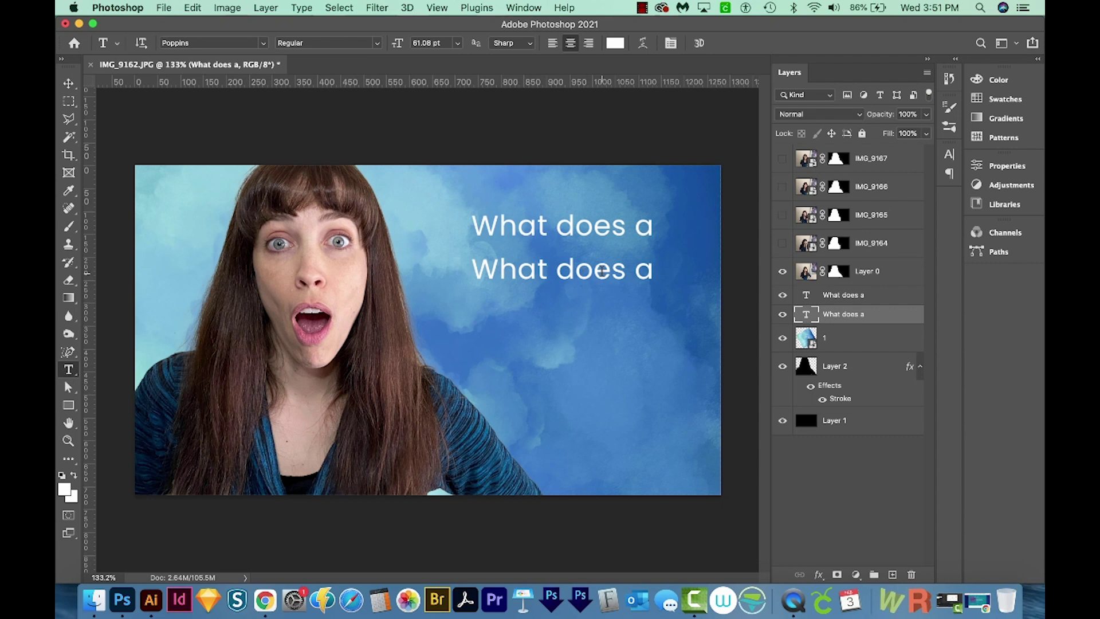
double_click(564, 272)
left_click_drag(574, 273, 627, 270)
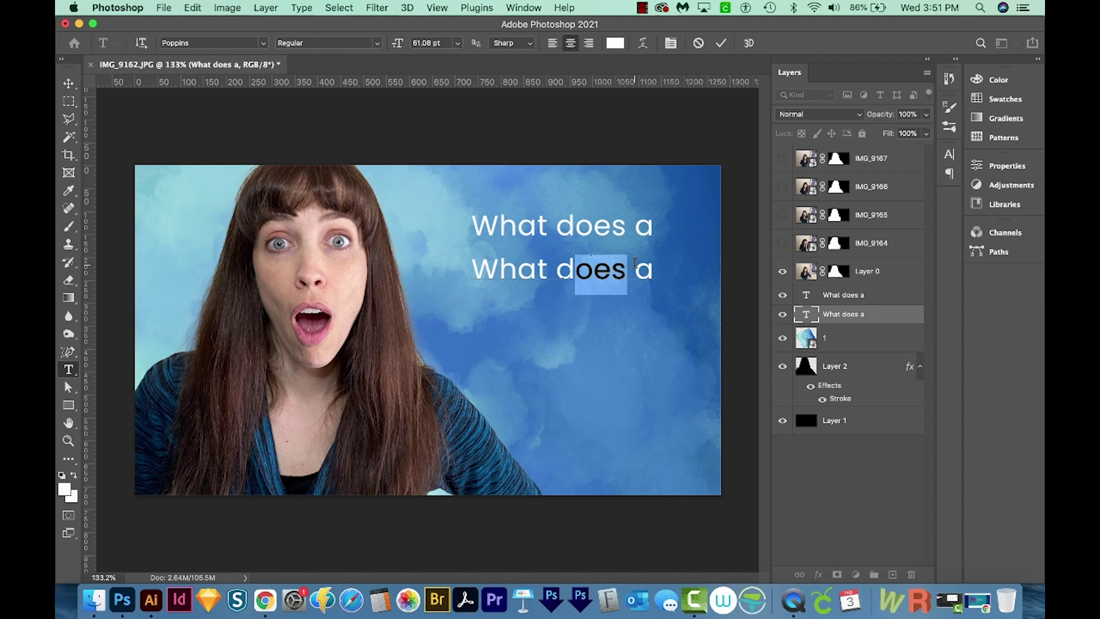
key("super+a")
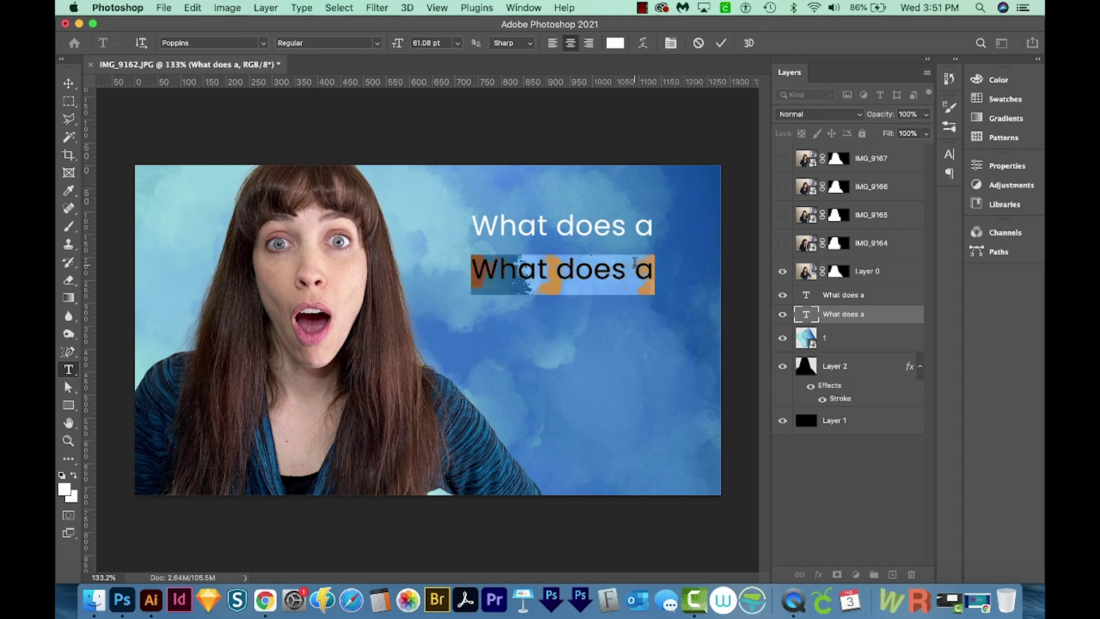
type("G")
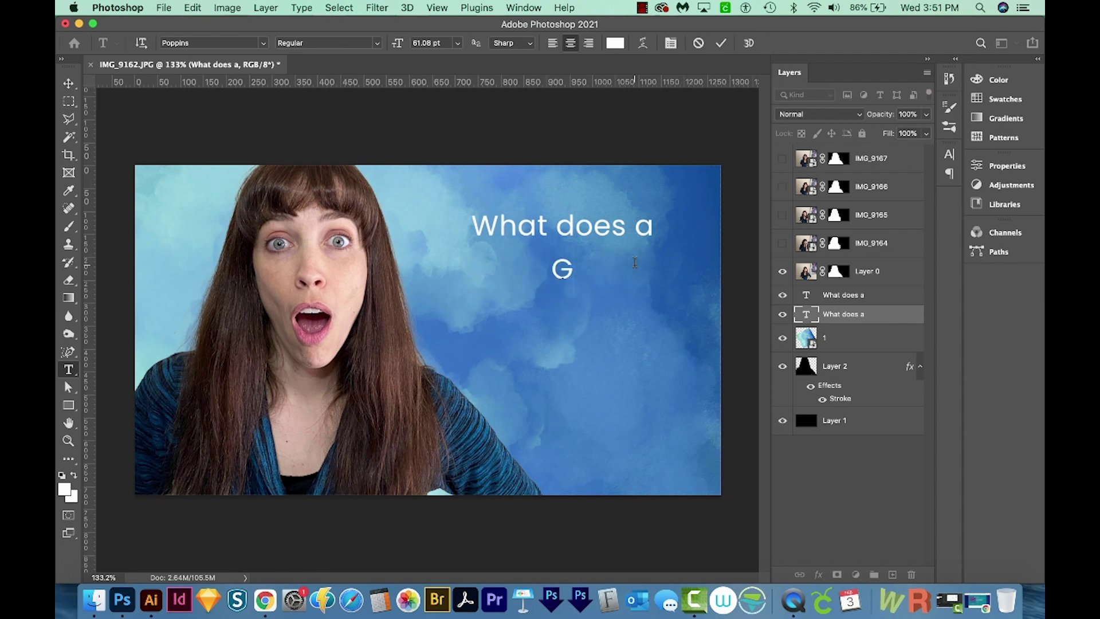
type("RAPHIC")
key("Return")
type("D")
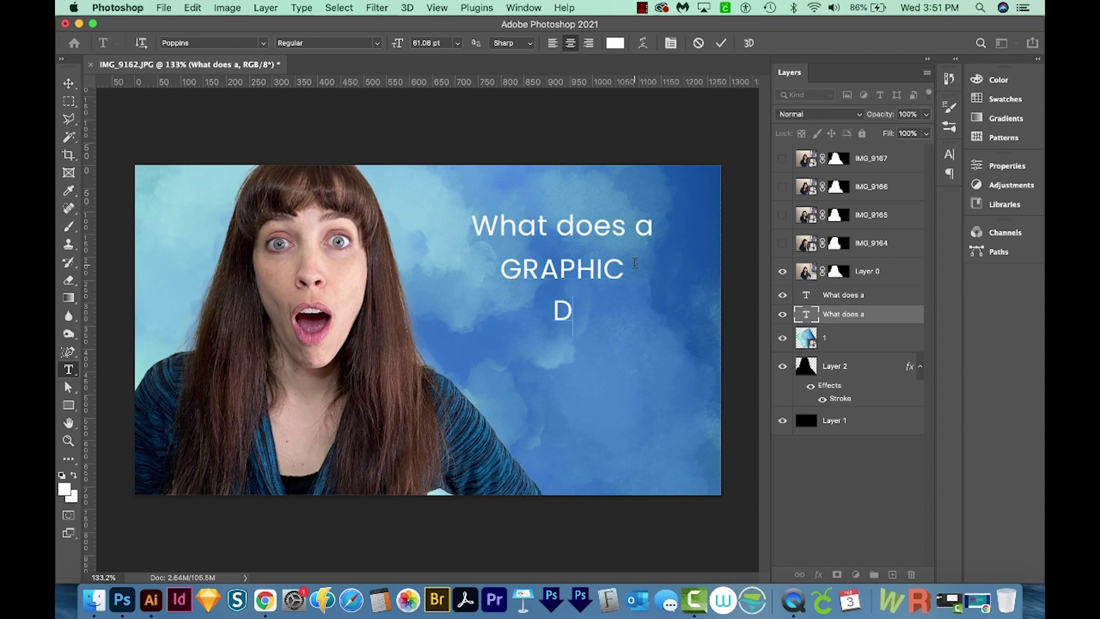
type("ESIGNER")
key("super+a")
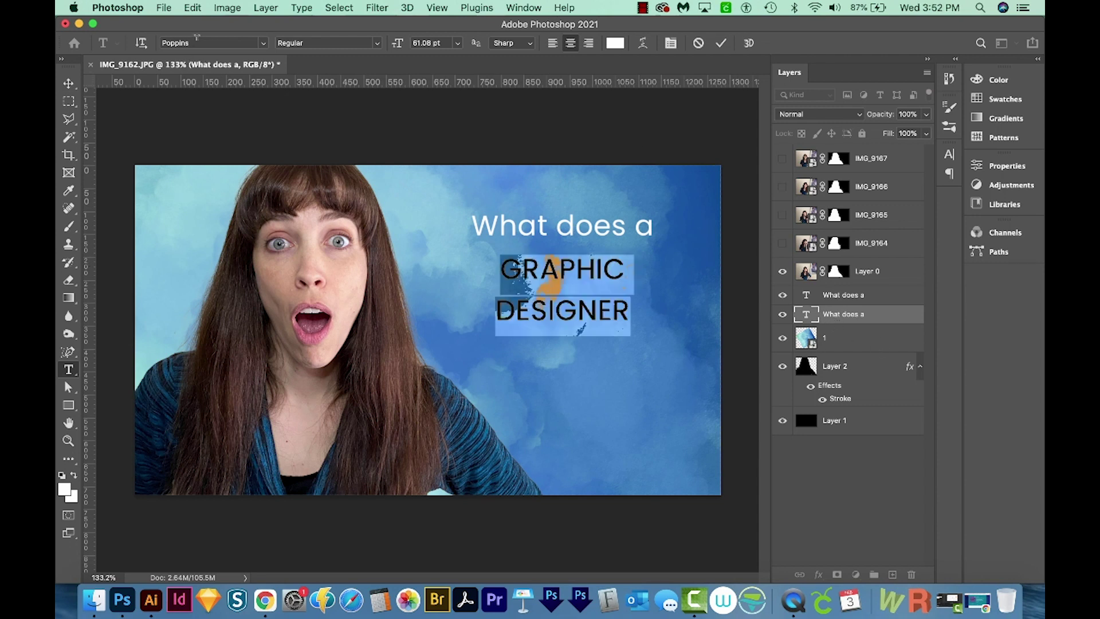
Step: Set GRAPHIC DESIGNER to Alternate Gothic ATF Demi at 148.34 pt with wider leading, then move it down
left_click(221, 42)
type("ALTERN")
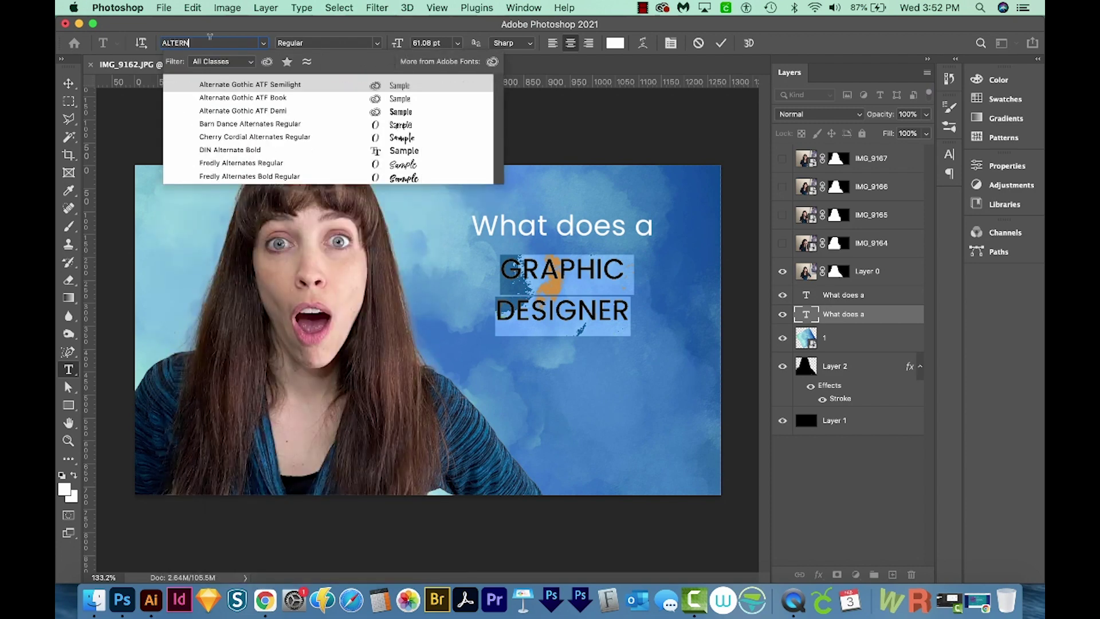
left_click(395, 112)
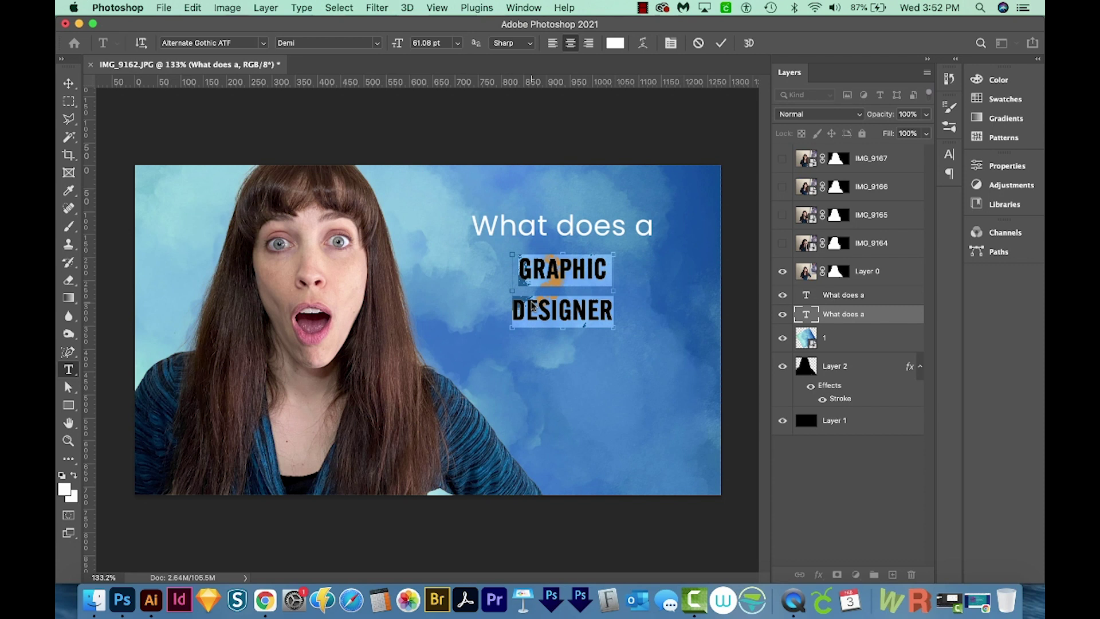
key("super+alt+shift+period")
key("super+alt+shift+period")
key("super+alt+shift+period")
key("super+alt+shift+period")
key("super+alt+shift+period")
key("super+alt+shift+period")
key("super+alt+shift+period")
key("super+alt+shift+period")
key("super+alt+shift+period")
key("super+alt+shift+period")
key("super+alt+shift+period")
key("super+alt+shift+period")
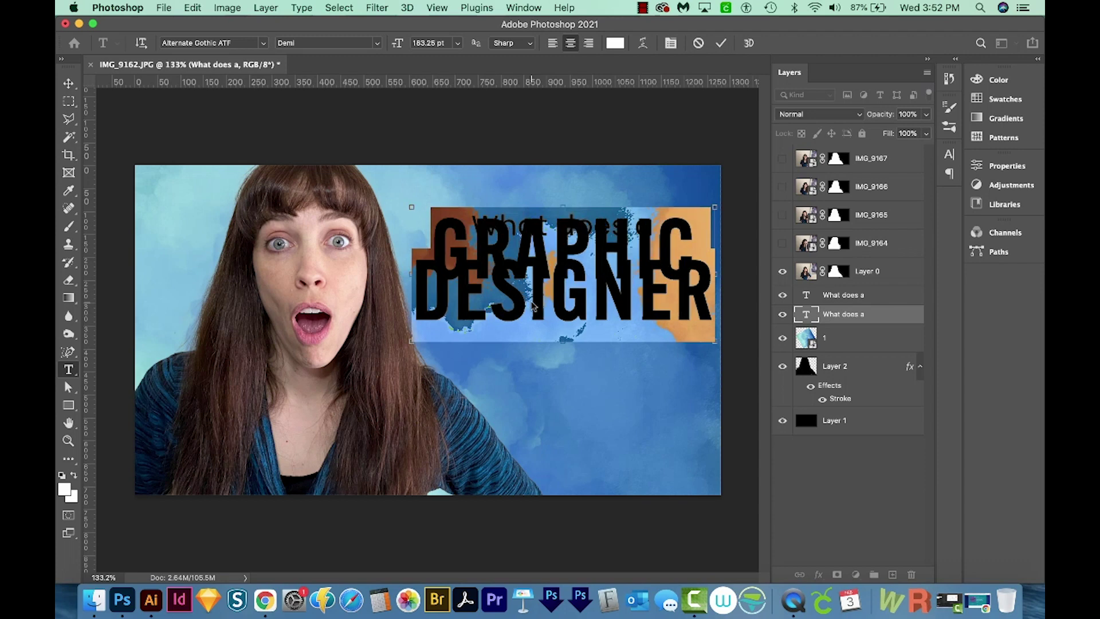
key("super+alt+shift+comma")
key("super+alt+shift+comma")
key("super+alt+shift+comma")
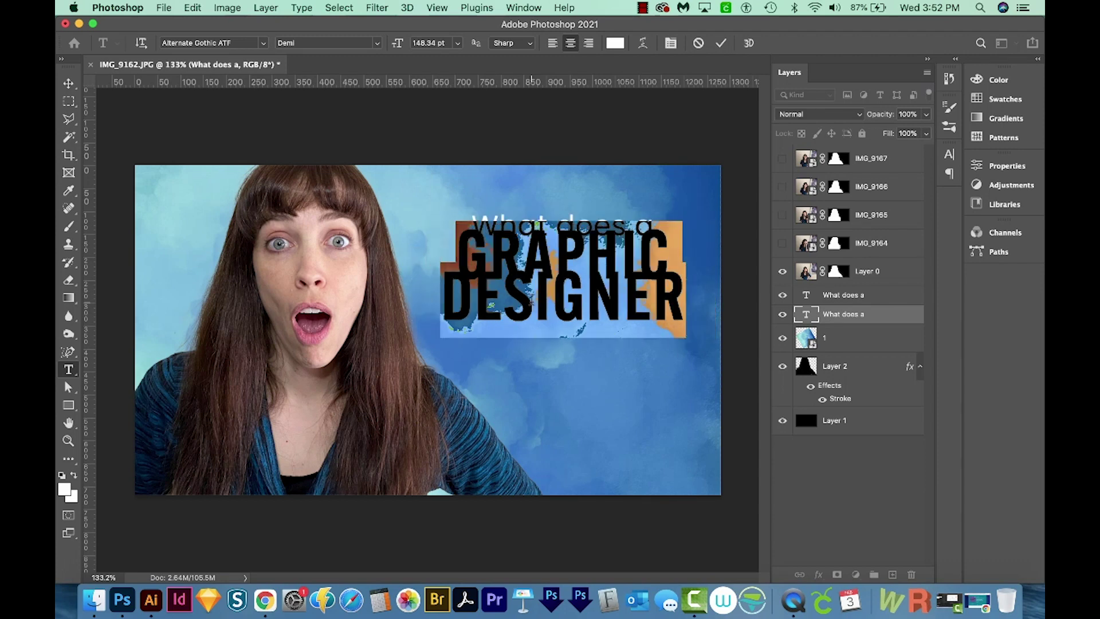
key("super+alt+Down")
key("super+alt+Down")
key("super+alt+Down")
key("super+alt+Down")
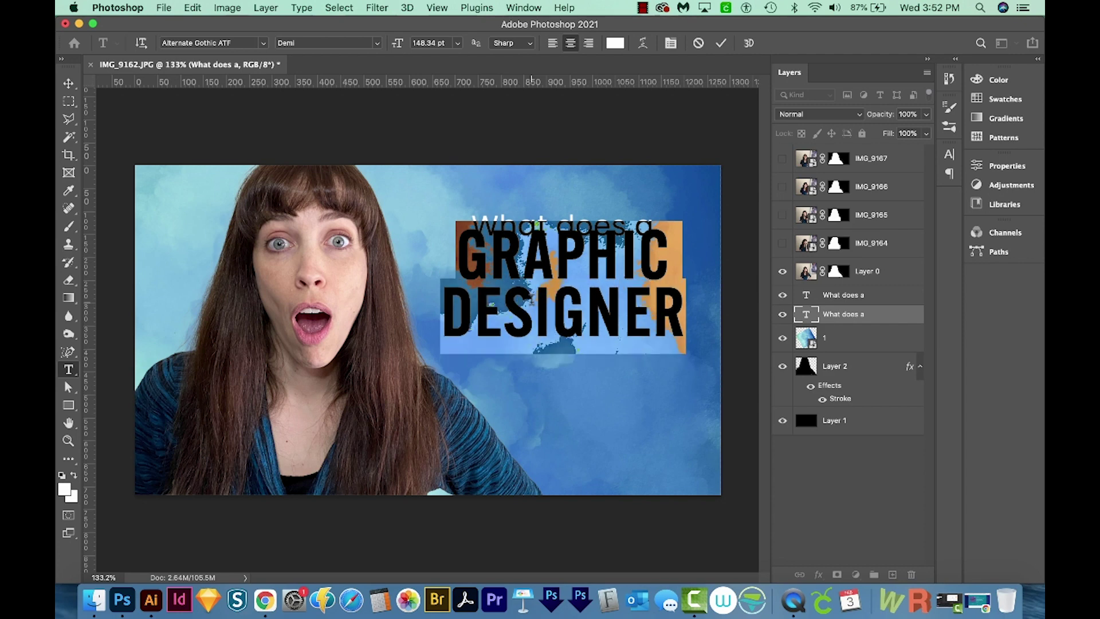
left_click(68, 83)
left_click_drag(567, 302, 570, 333)
left_click(848, 295)
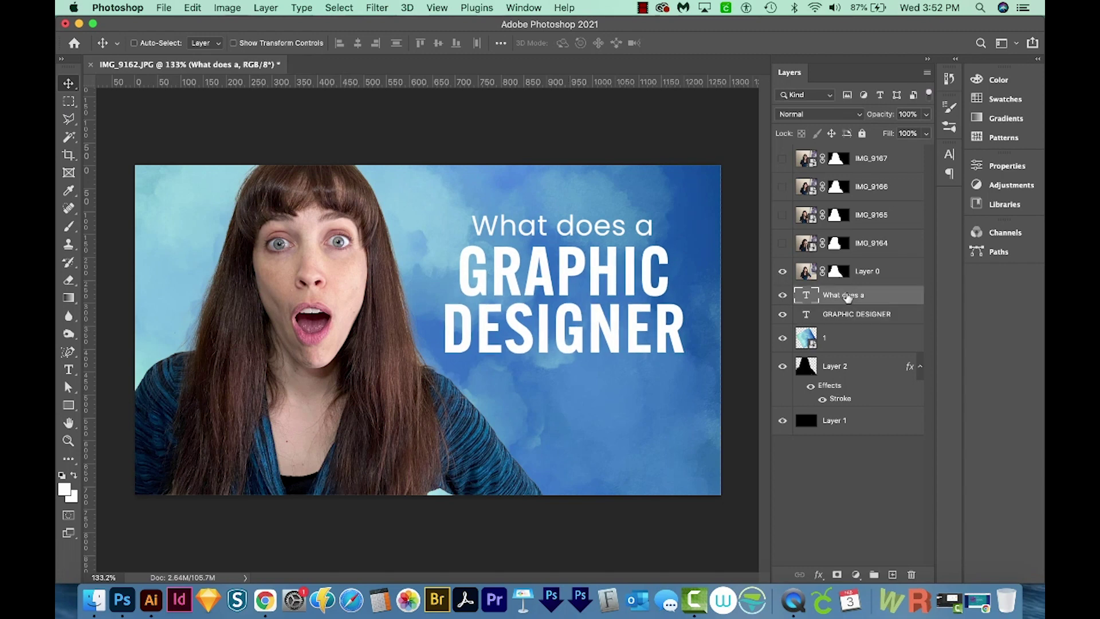
Step: Duplicate 'What does a', move it below DESIGNER, and retype it as 'actually do?'
left_click_drag(846, 298, 859, 309)
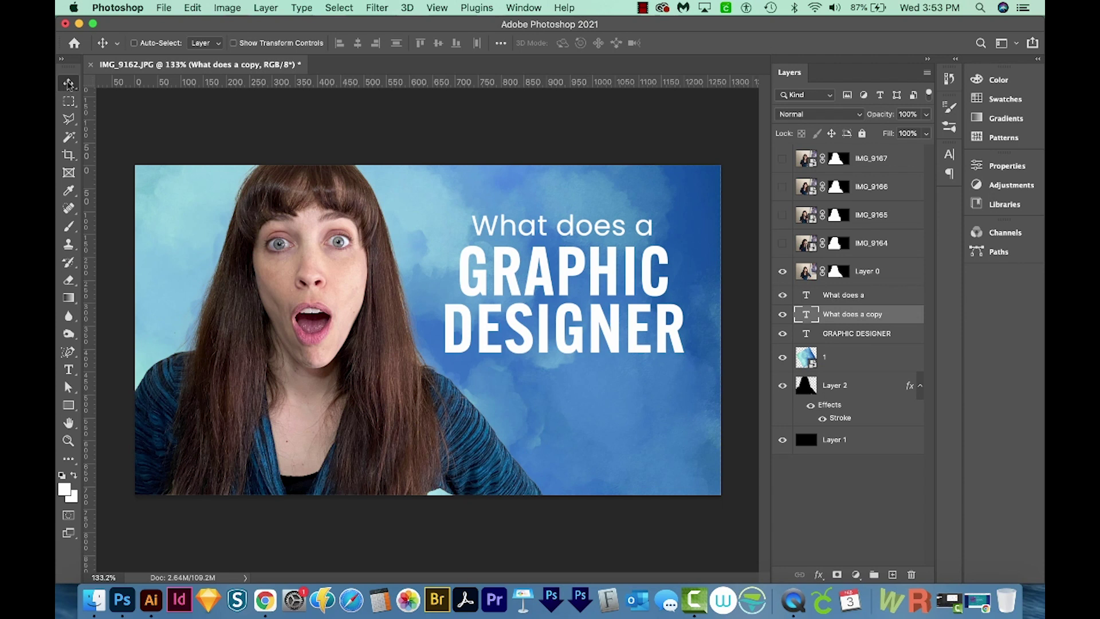
left_click_drag(571, 230, 581, 383)
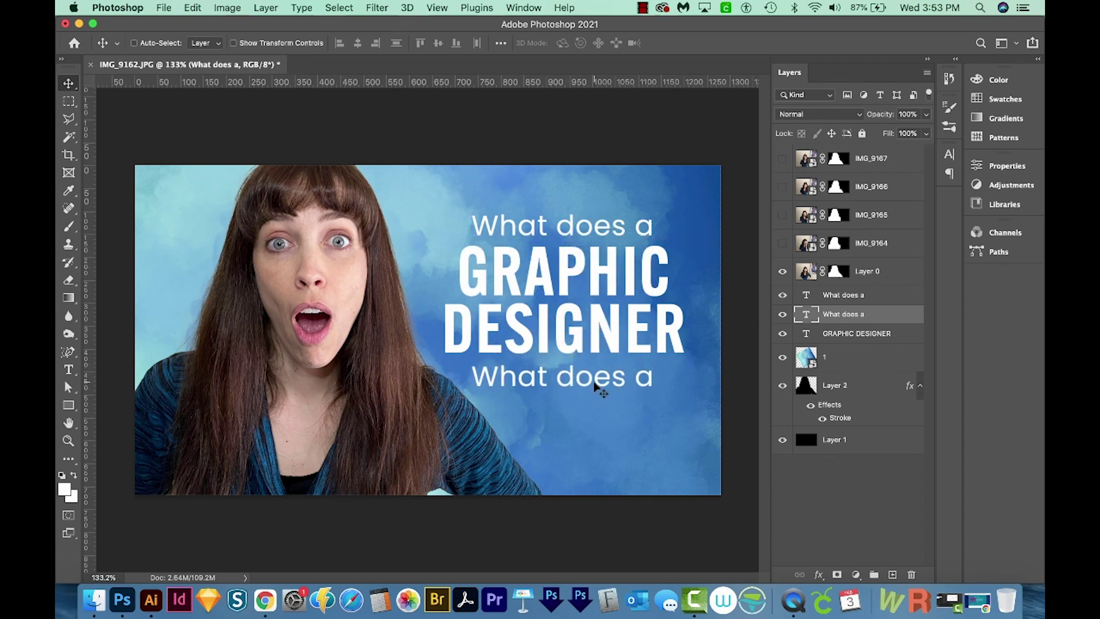
key("t")
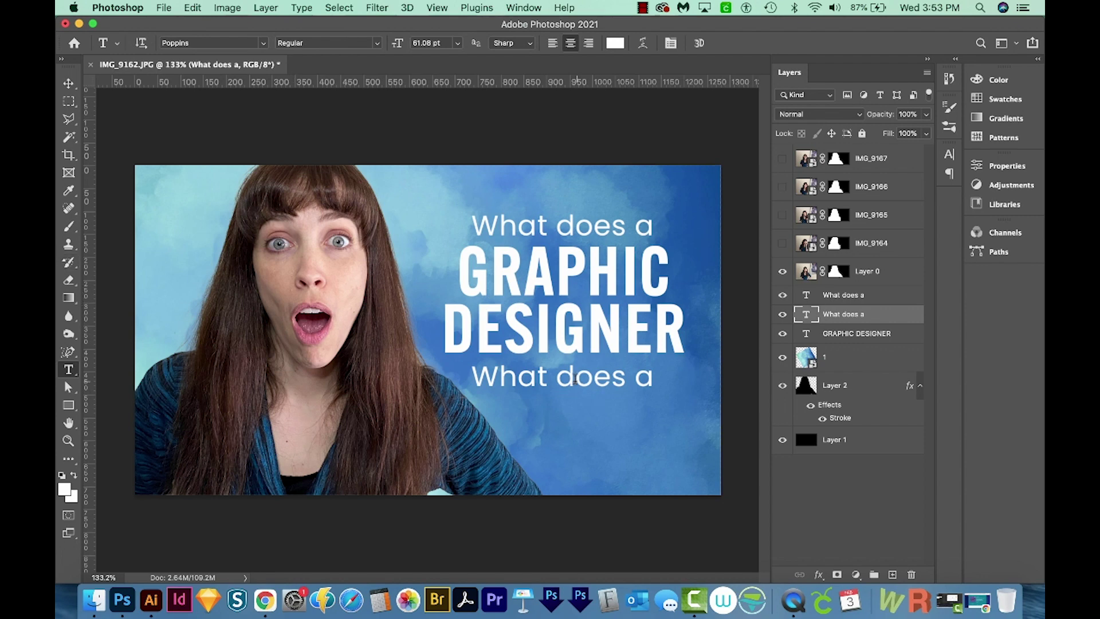
left_click_drag(575, 380, 479, 393)
type("actu")
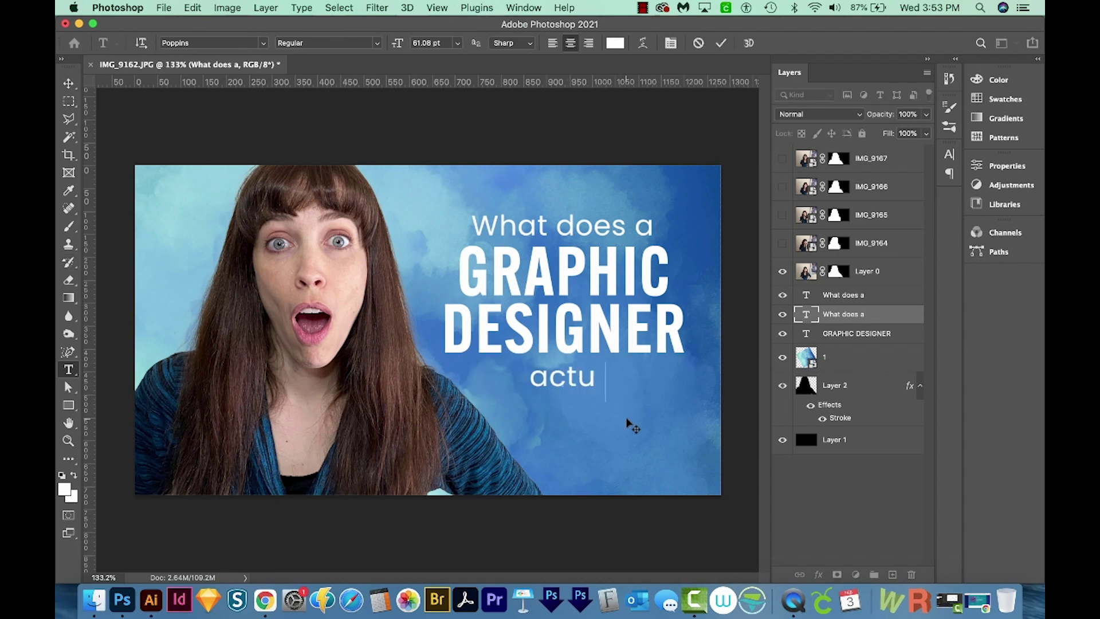
type("ally do?")
Step: Move all three headline text layers up about 40 px and scale them to roughly 105%
left_click(565, 238, "super")
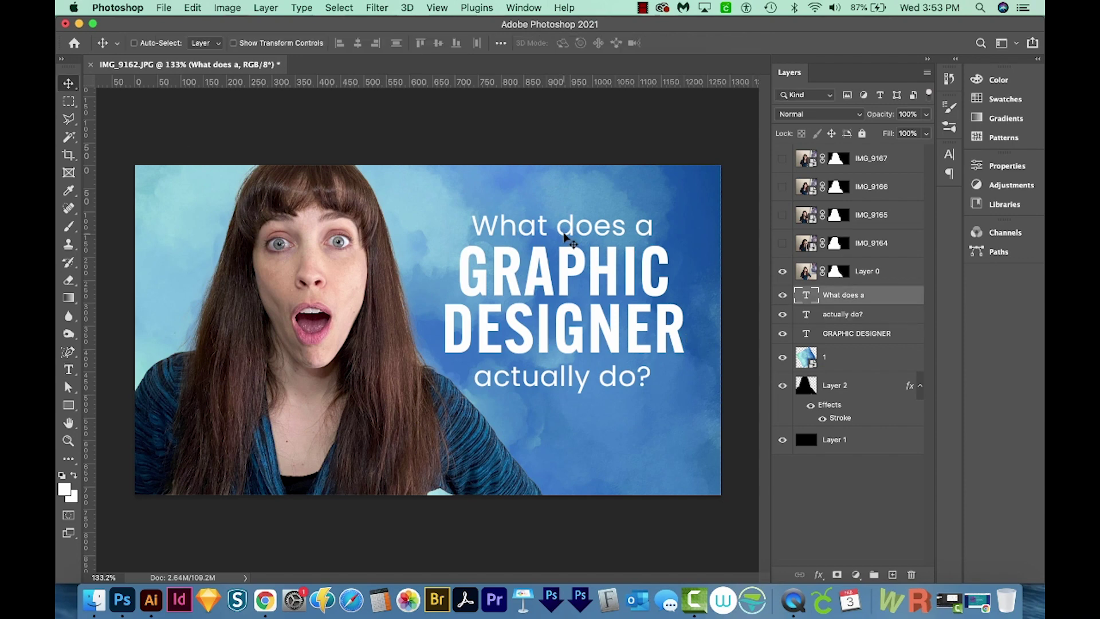
key("super")
key("shift+alt+bracketleft")
key("shift+alt+bracketleft")
left_click_drag(573, 278, 575, 254)
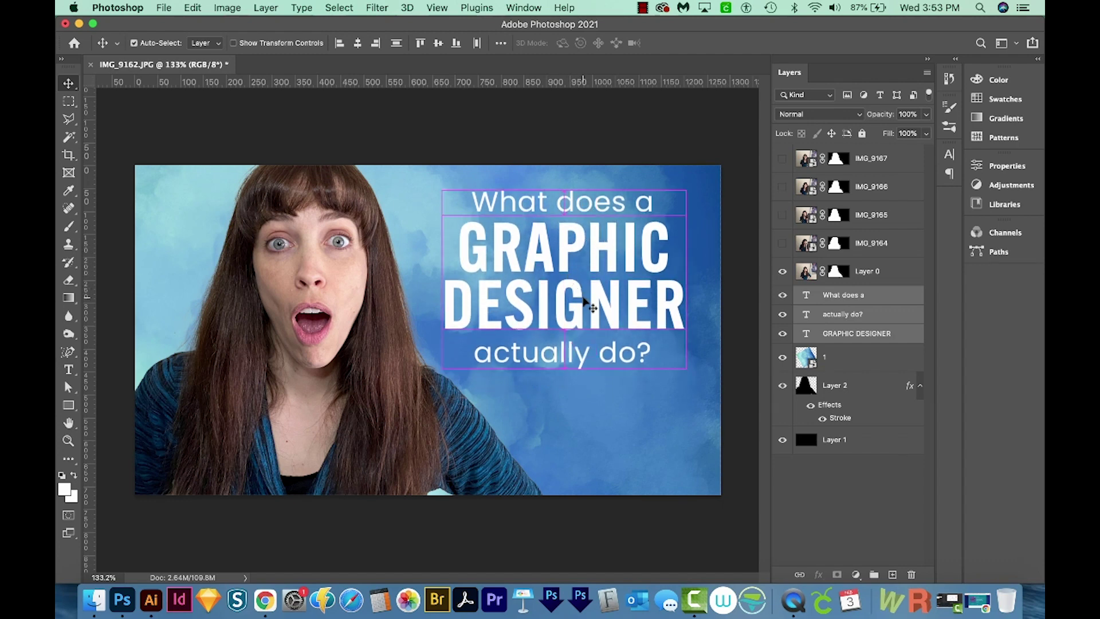
key("super+t")
left_click_drag(687, 371, 705, 381)
Step: Commit the headline resize, pick the Brush tool, and create new Layer 3 for the underline
key("Return")
key("m")
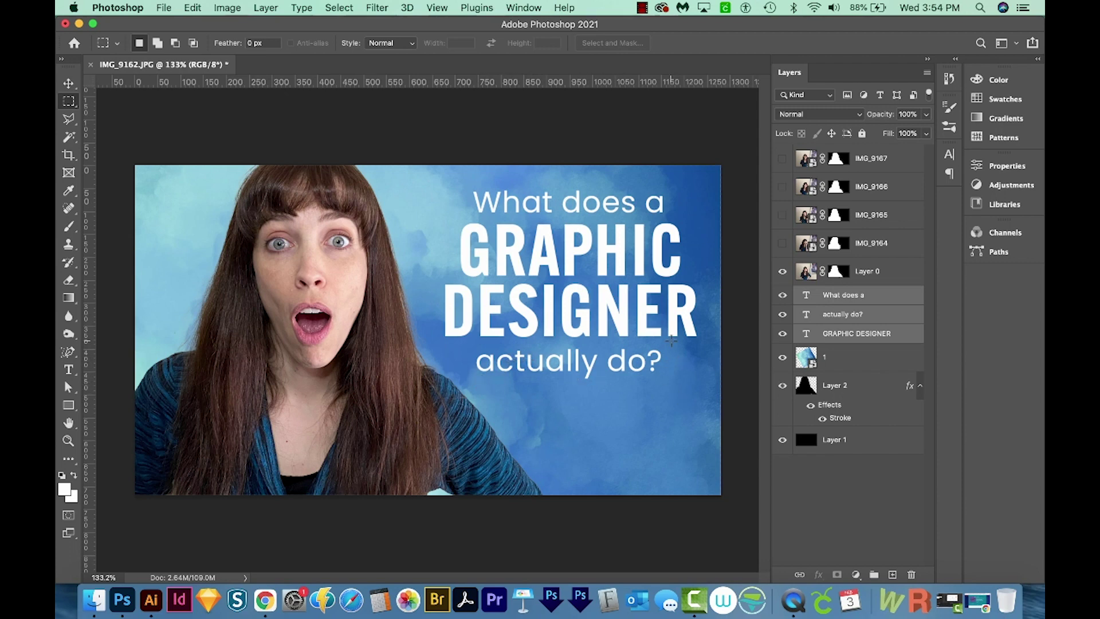
key("b")
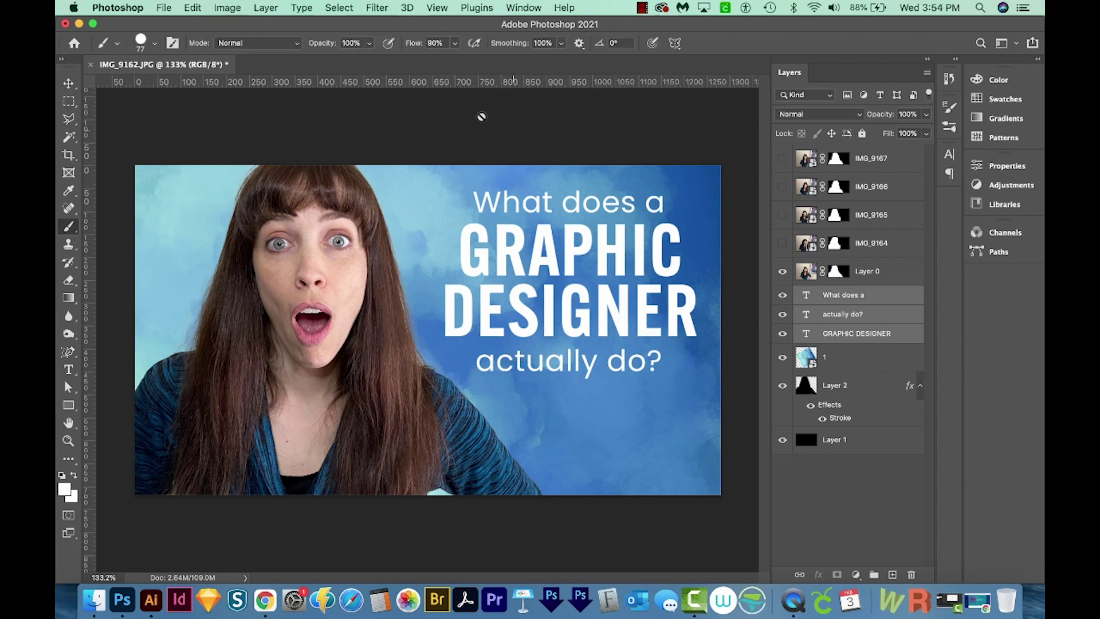
left_click(154, 44)
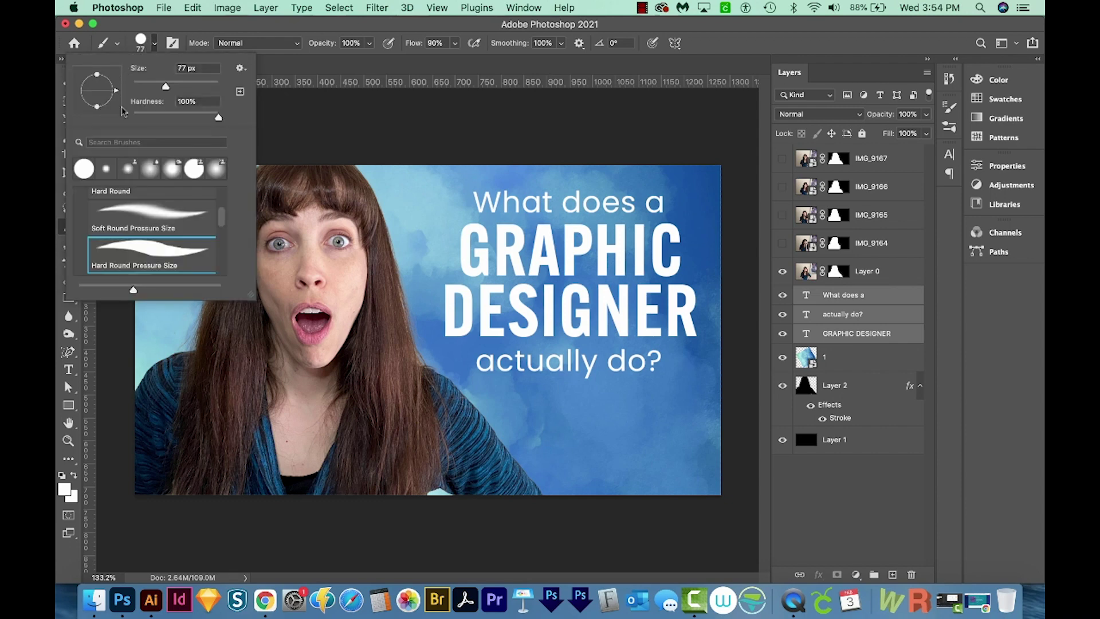
left_click(147, 52)
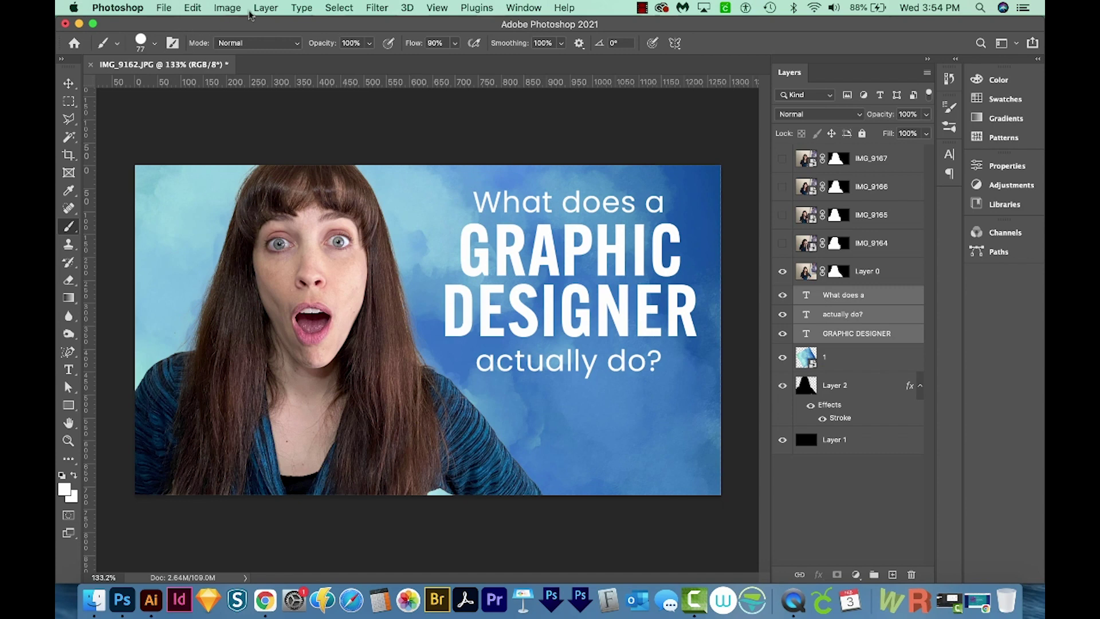
left_click(542, 42)
left_click(853, 297)
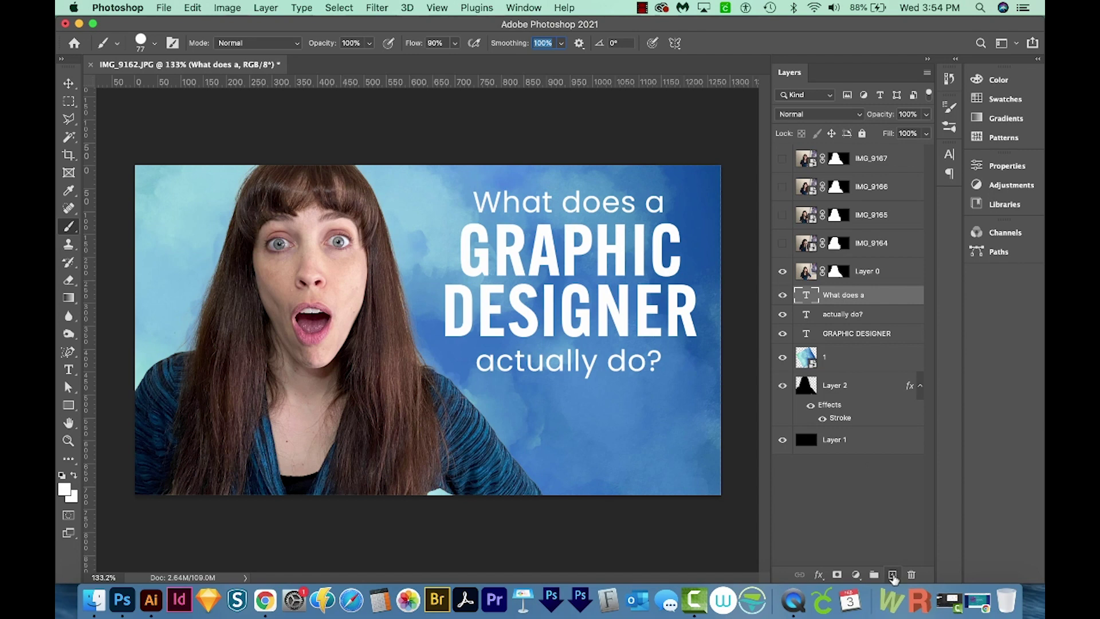
left_click(893, 575)
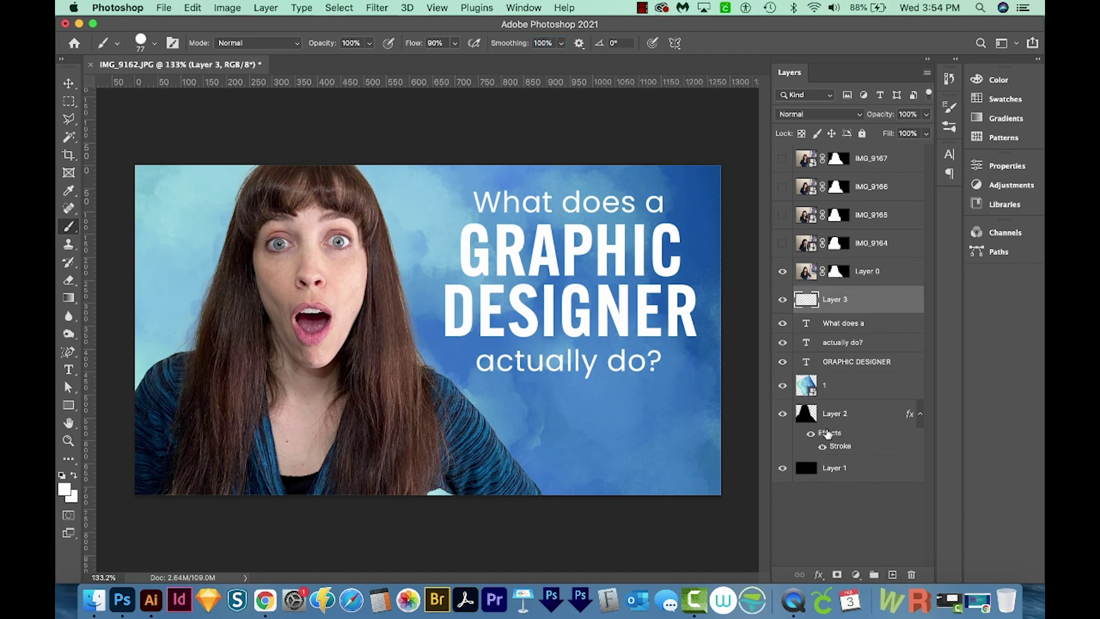
Step: Brush a 37 px white underline beneath 'actually do?', then squash it thinner and tilt it slightly
mouse_move(325, 393)
left_mouse_down()
mouse_move(316, 405)
mouse_move(340, 405)
left_mouse_up()
mouse_move(477, 385)
left_mouse_down()
mouse_move(560, 395)
mouse_move(695, 381)
mouse_move(732, 396)
mouse_move(517, 397)
mouse_move(696, 392)
left_mouse_up()
key("super+z")
key("super+t")
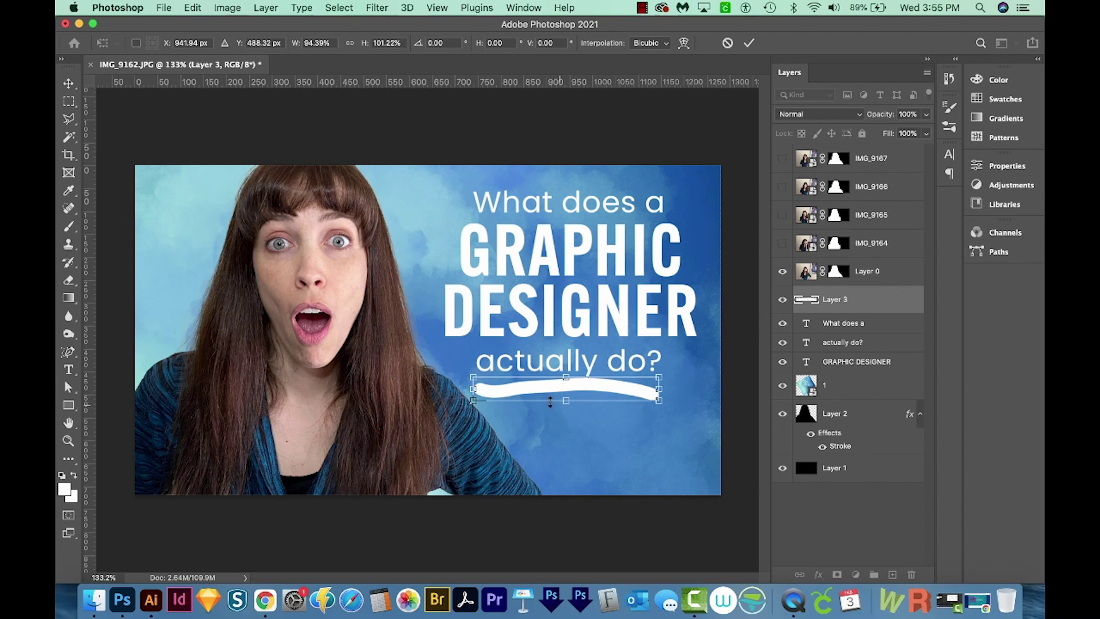
left_click_drag(566, 400, 570, 388)
key("Return")
key("super+t")
left_click_drag(683, 384, 685, 383)
key("Return")
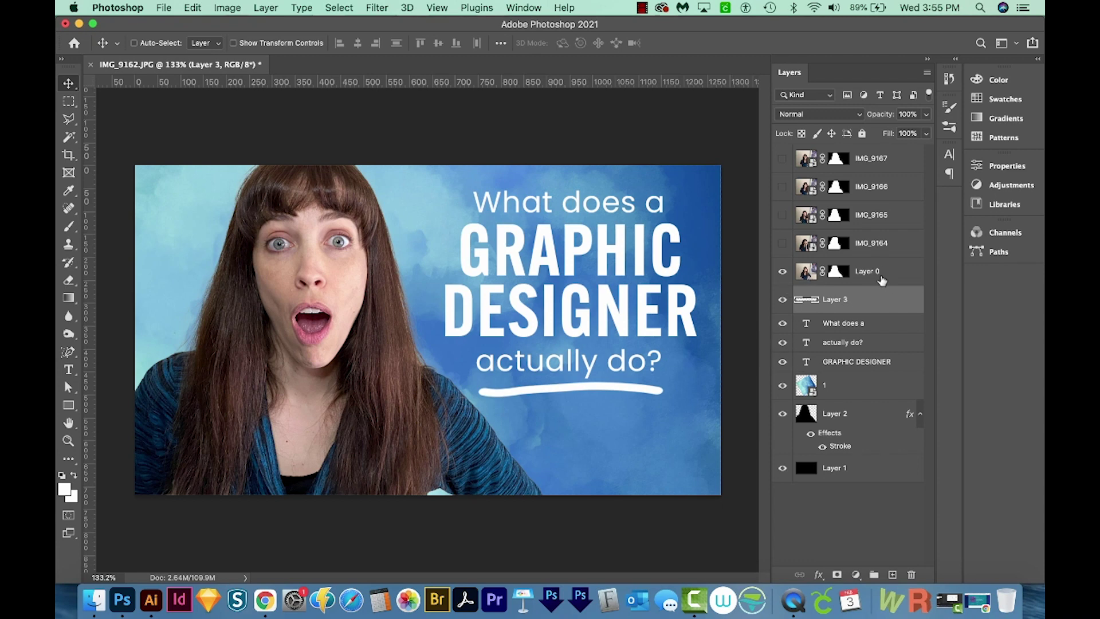
Step: Add a Color Balance layer shifting midtones toward cyan and blue, clipped to Layer 0
left_click(880, 276)
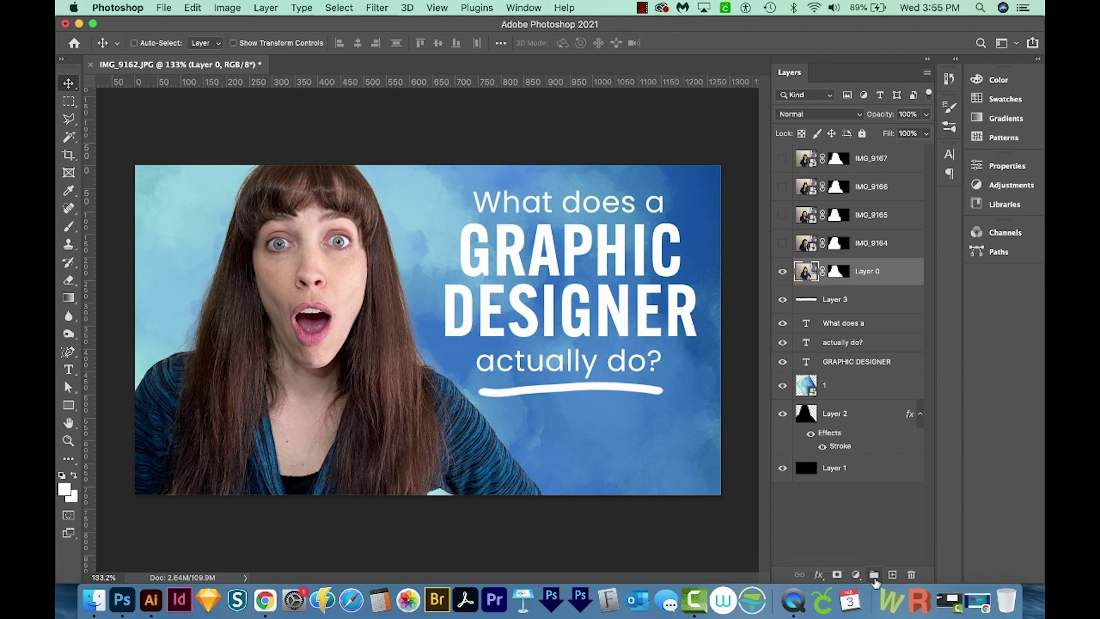
left_click(856, 575)
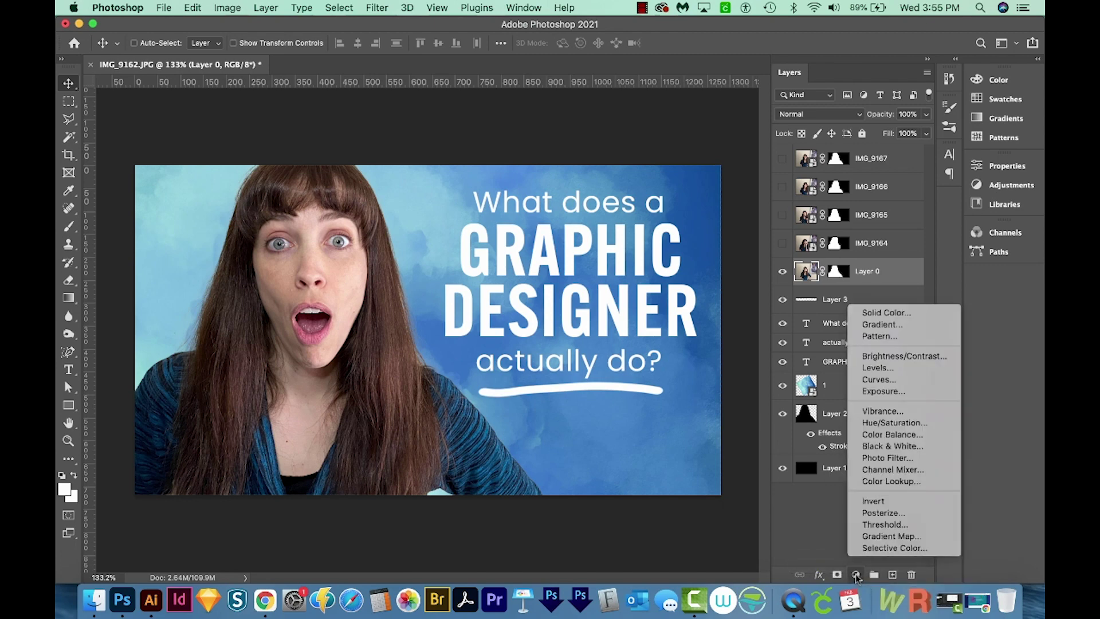
left_click(896, 436)
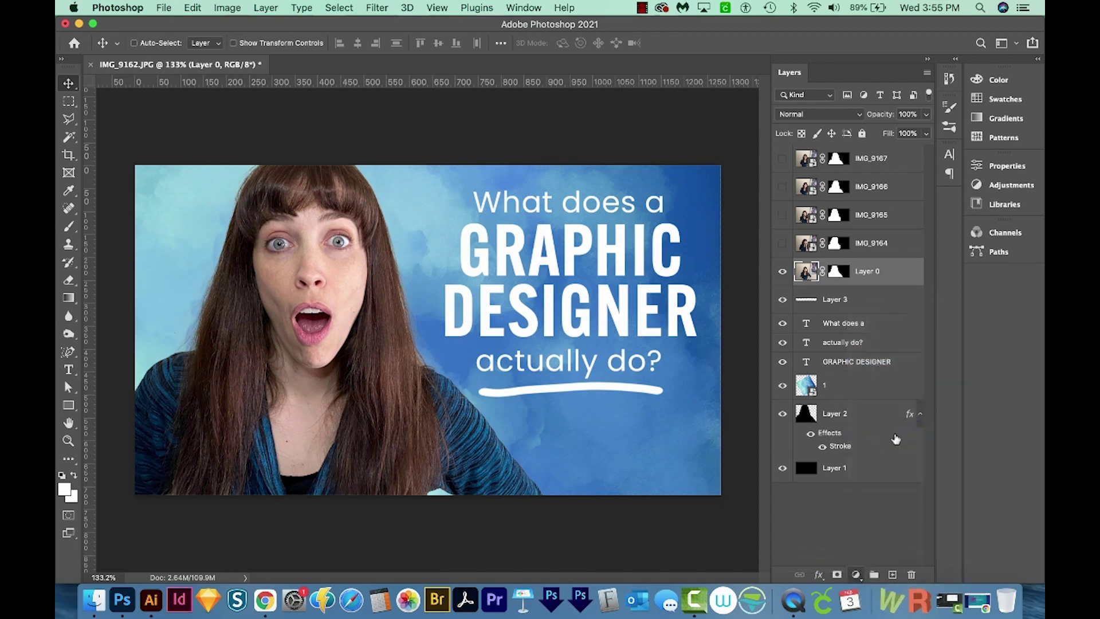
mouse_move(840, 238)
left_mouse_down()
mouse_move(851, 238)
mouse_move(833, 261)
mouse_move(854, 282)
mouse_move(823, 237)
left_mouse_up()
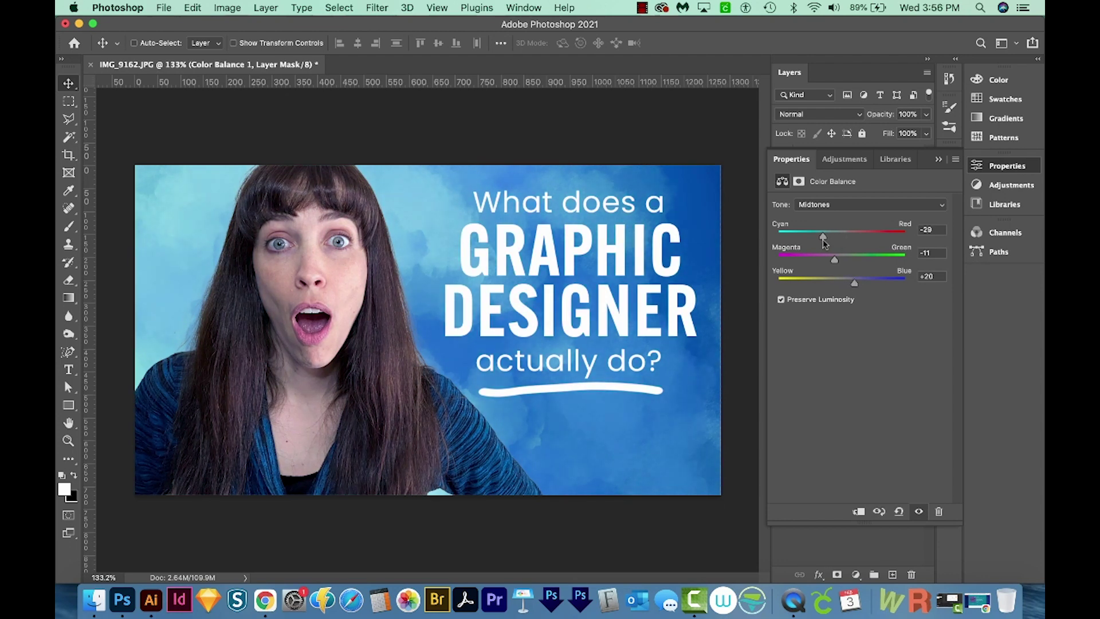
left_click_drag(855, 283, 862, 282)
left_click(940, 159)
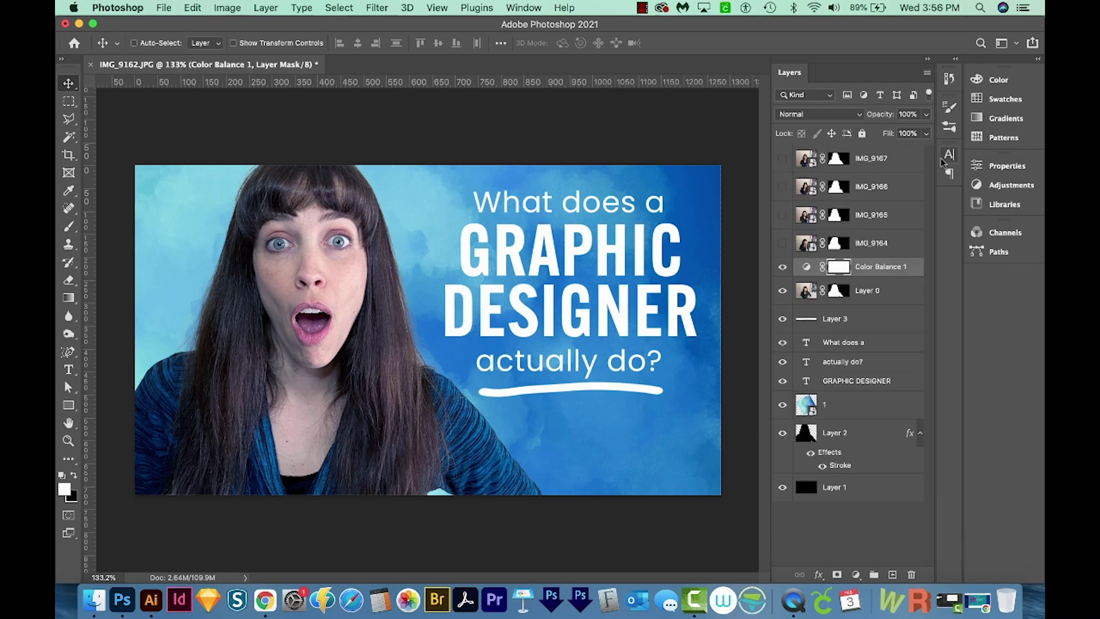
left_click(871, 545)
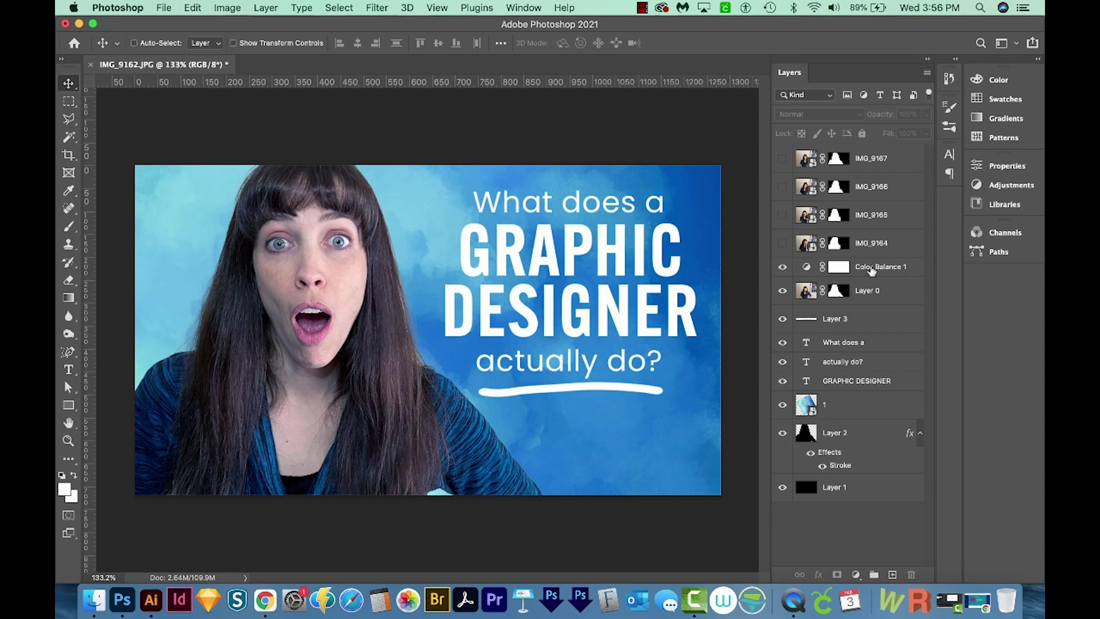
left_click(883, 273)
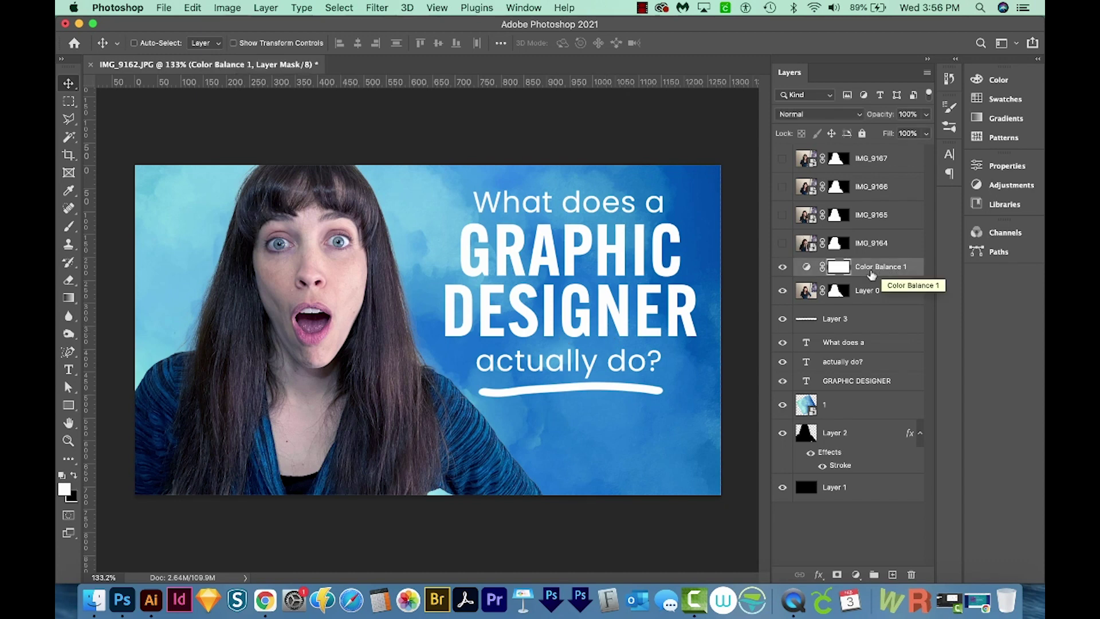
key("super+alt+g")
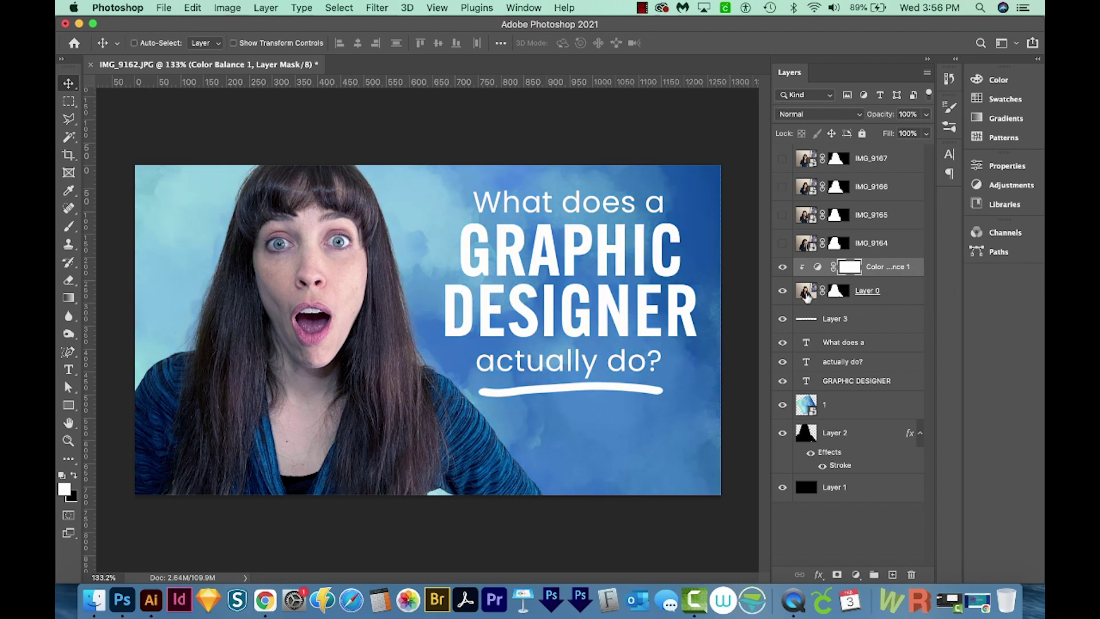
Step: Move the IMG_9164–IMG_9167 layers below the cloud background layer
left_click(814, 292)
left_click(879, 159)
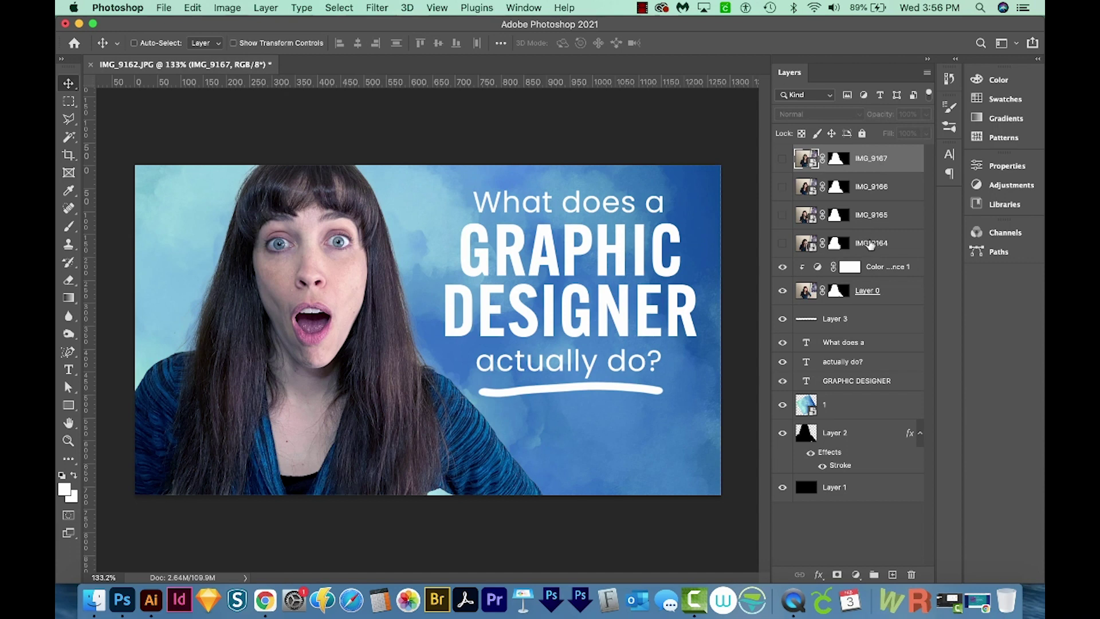
left_click(871, 245, "shift")
left_click_drag(869, 246, 844, 419)
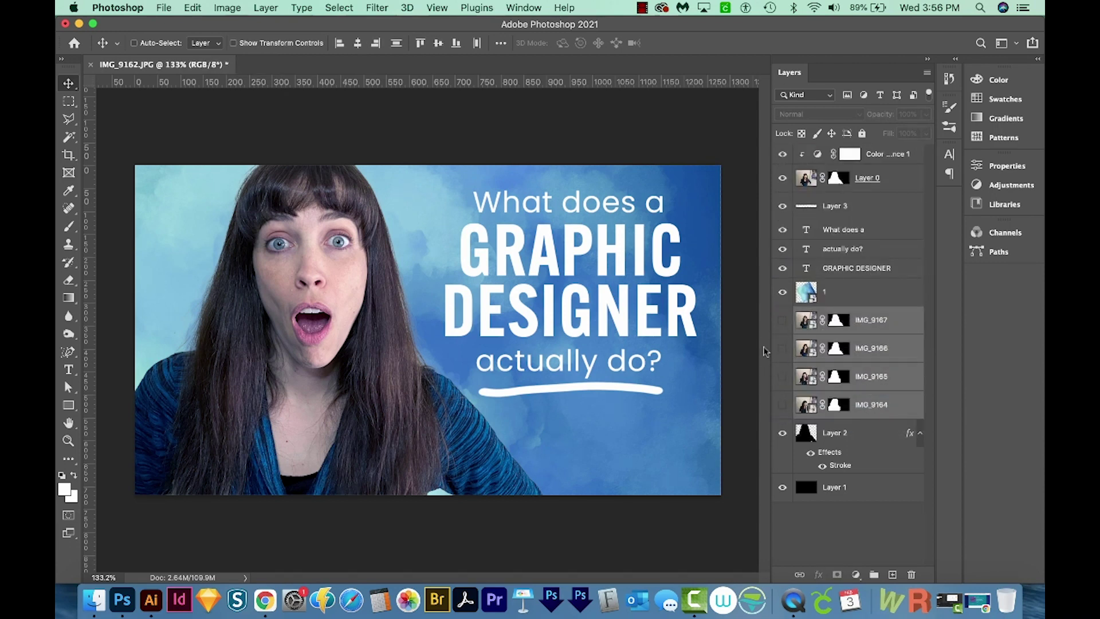
left_click(777, 337)
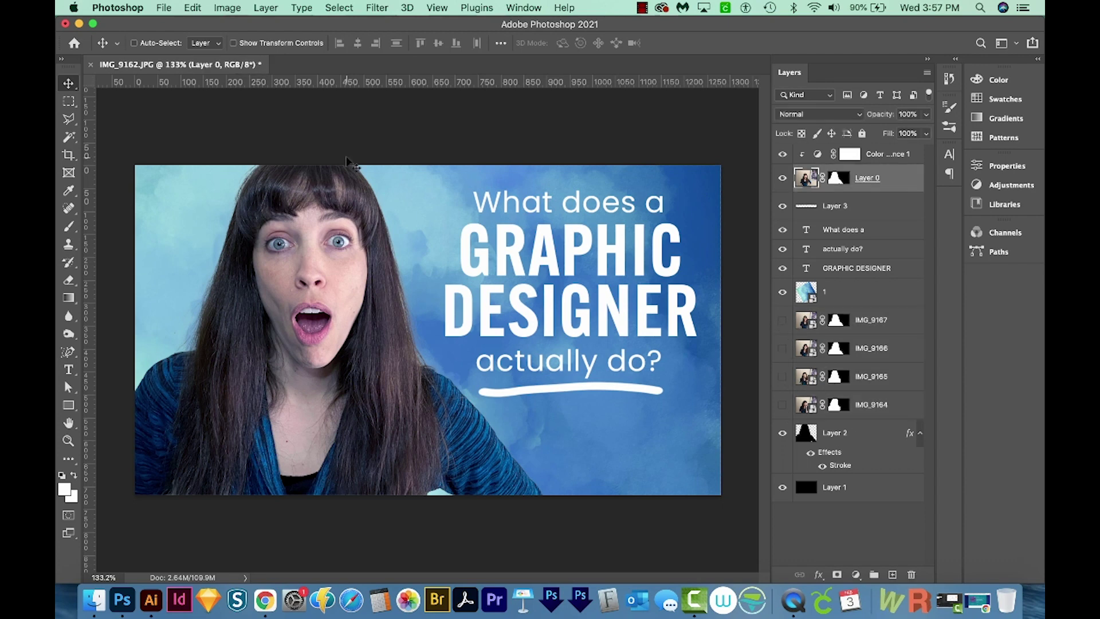
Step: Export the thumbnail as a 1280 × 720 PNG named IMG_9162.png into the HPG folder
left_click(344, 168, "super")
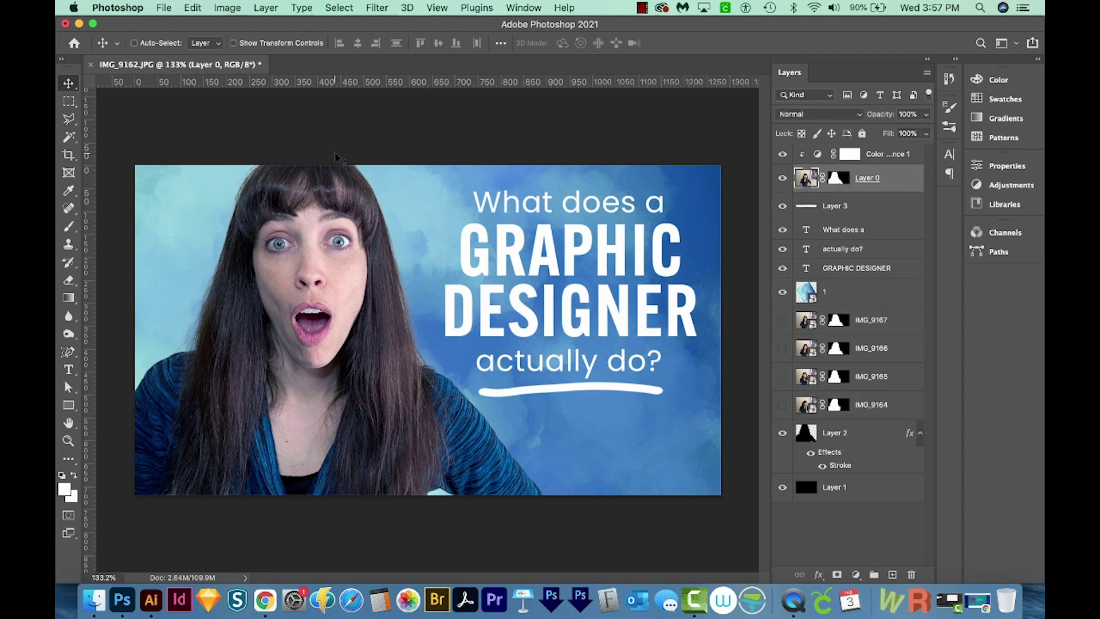
left_click(164, 9)
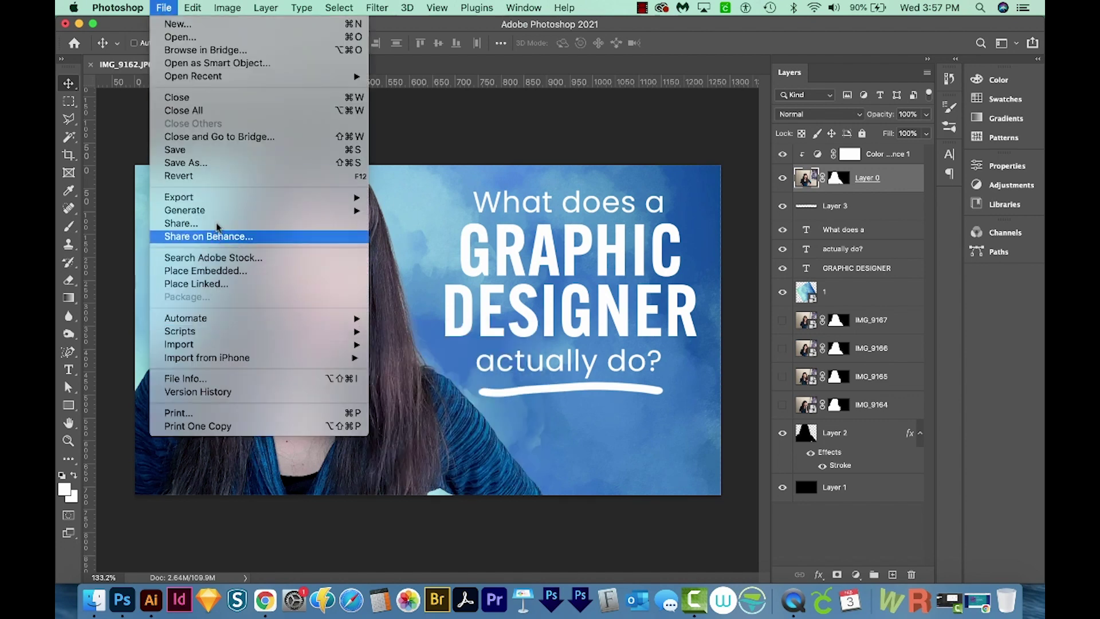
mouse_move(227, 197)
left_click(434, 210)
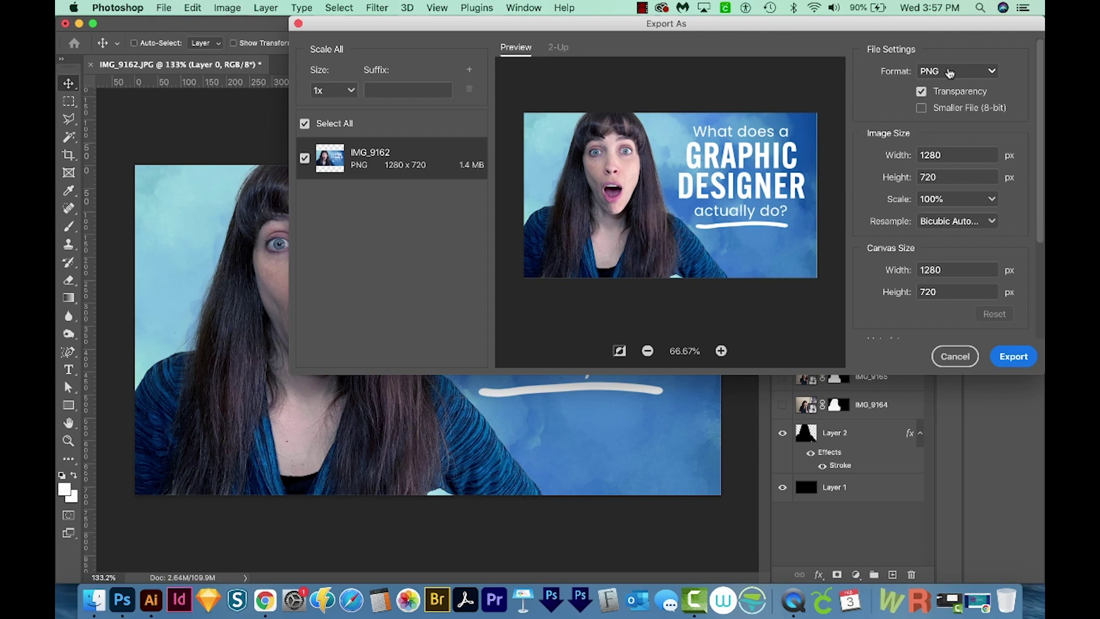
left_click(1013, 357)
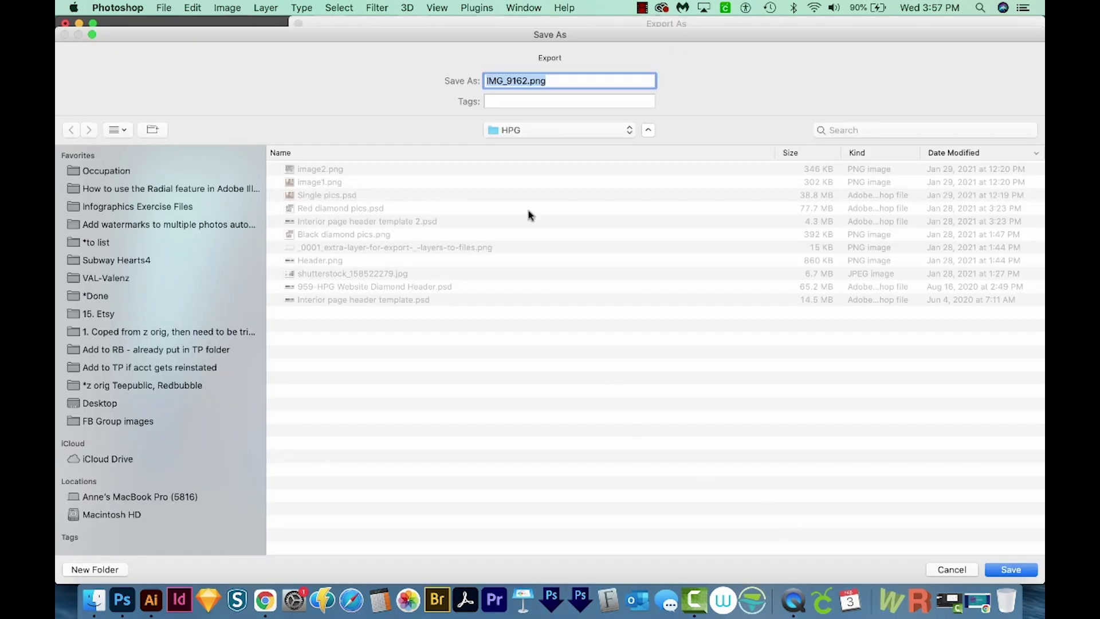
left_click(518, 81)
left_click_drag(528, 81, 445, 58)
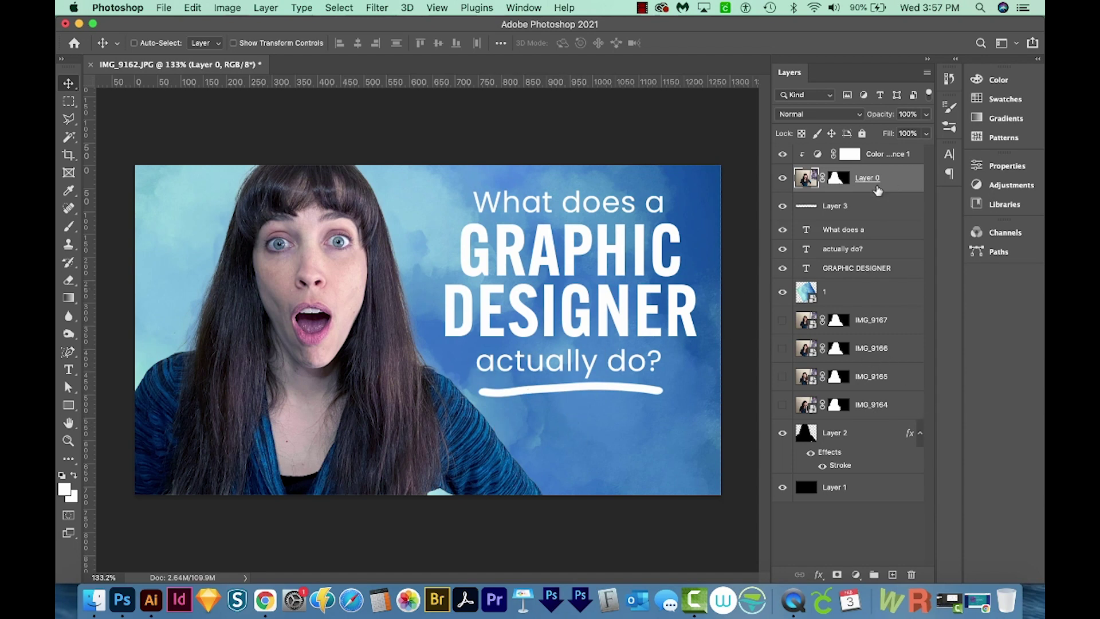
Step: Move Layer 0 down, show the smiling IMG_9167 photo, and select the 'What does a' headline
left_click_drag(889, 178, 857, 166)
left_click(782, 178)
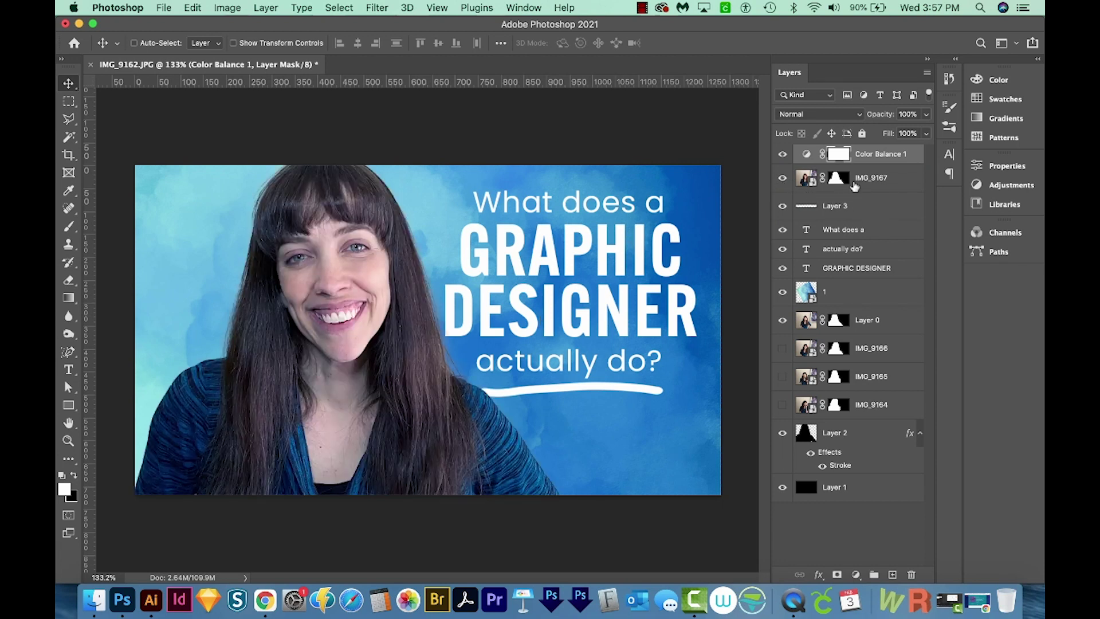
left_click(852, 187)
left_click(838, 154)
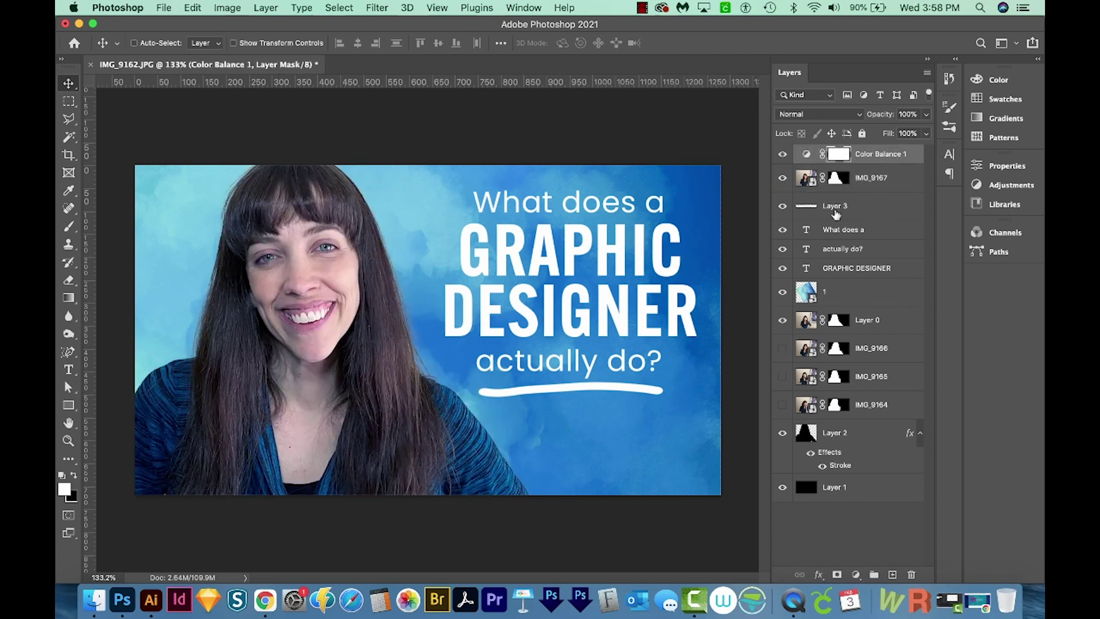
left_click(857, 229)
double_click(560, 200)
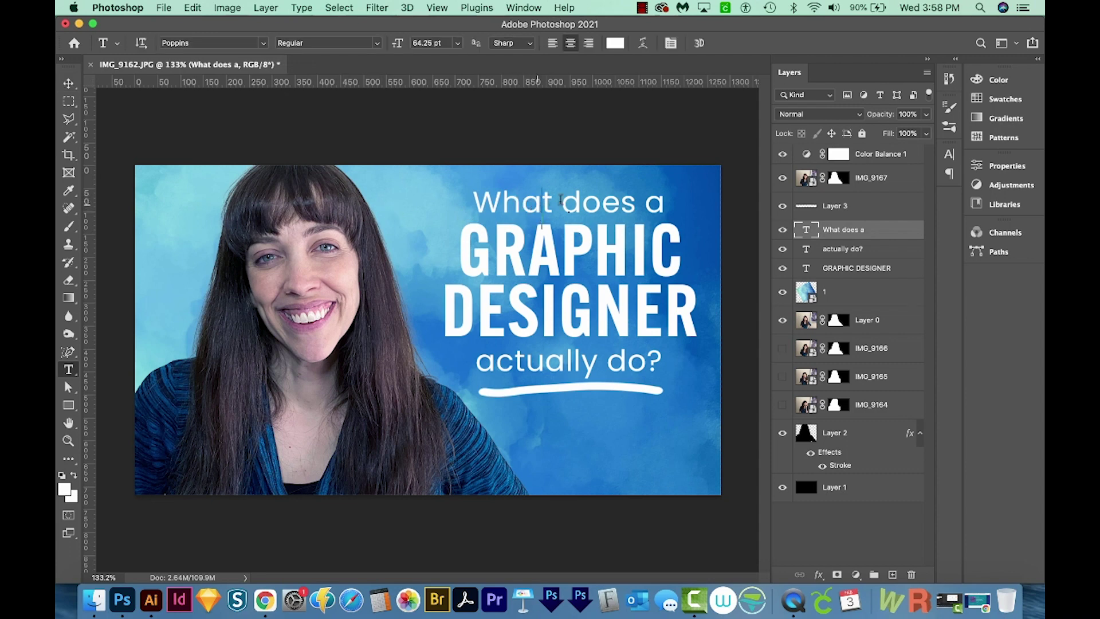
triple_click(573, 202)
left_click(69, 101)
Step: Rotate the watercolor background layer 1 to a new angle and shift it right
left_click(806, 292)
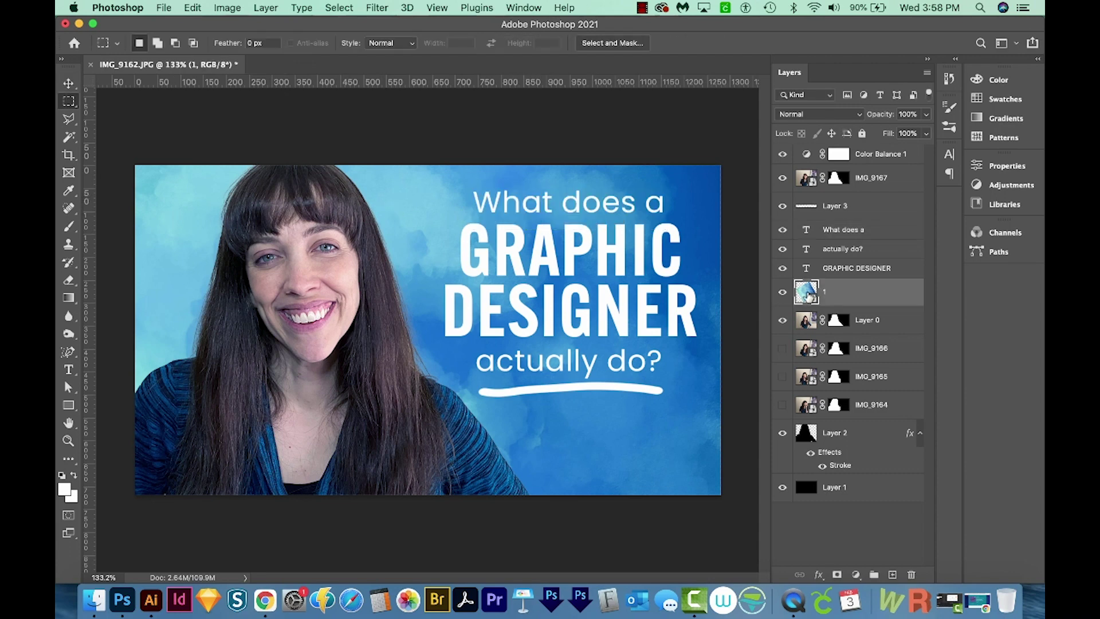
key("super+t")
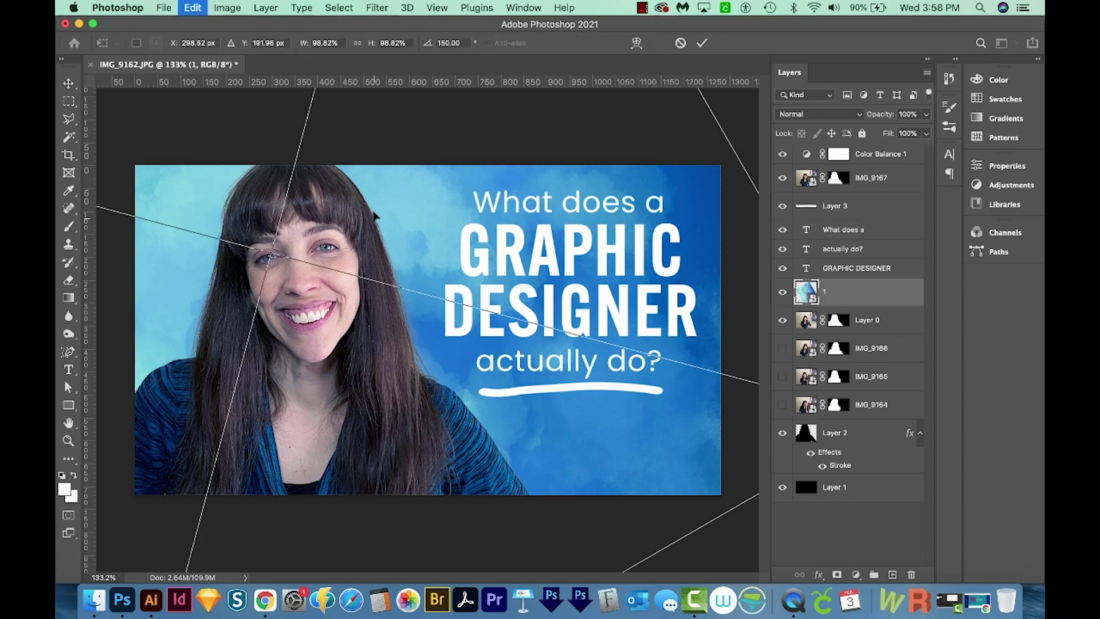
key("super+minus")
key("super+minus")
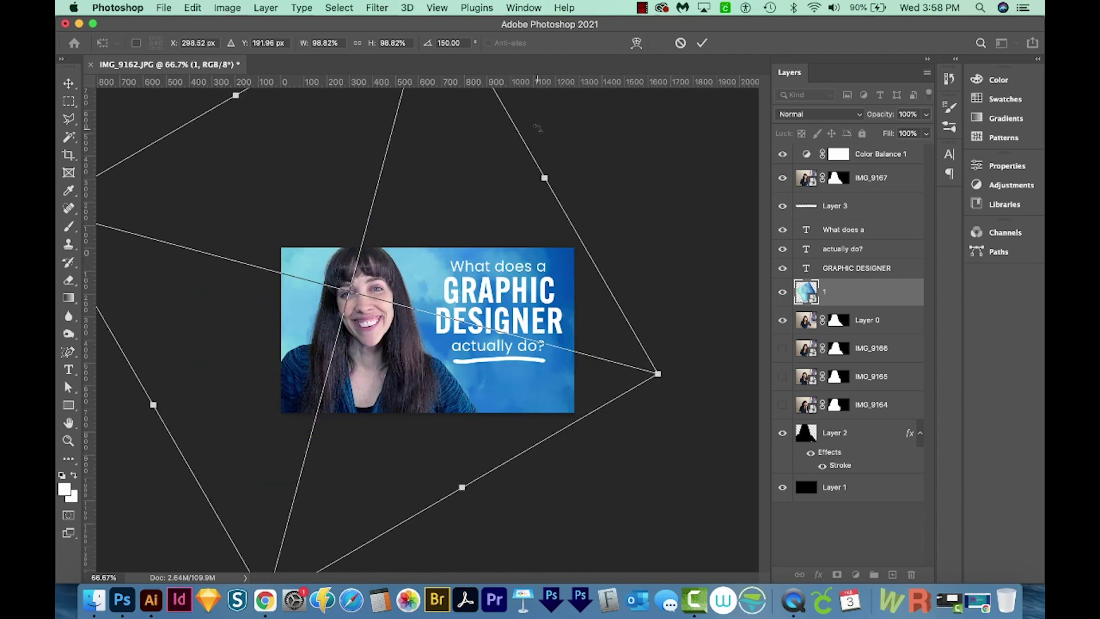
left_click_drag(712, 326, 421, 513)
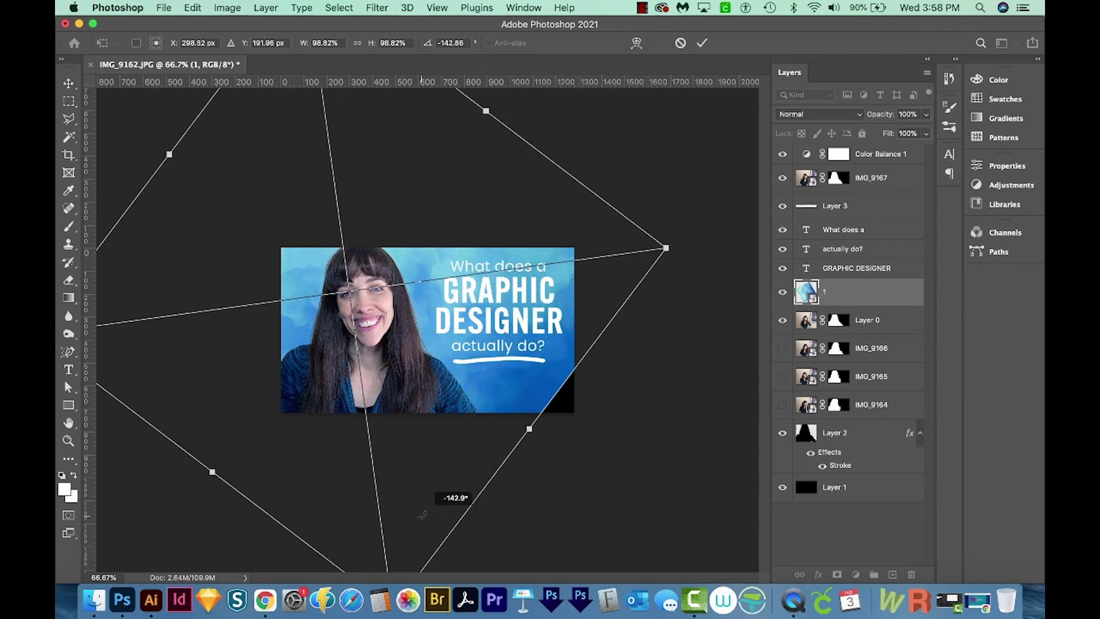
left_click_drag(450, 385, 498, 378)
key("Return")
key("m")
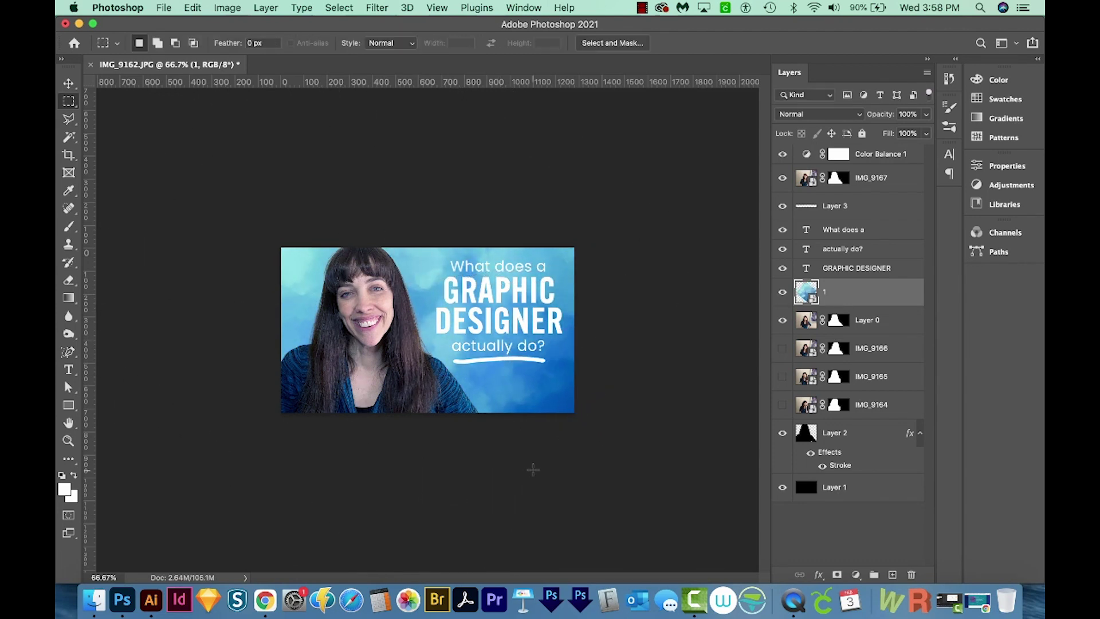